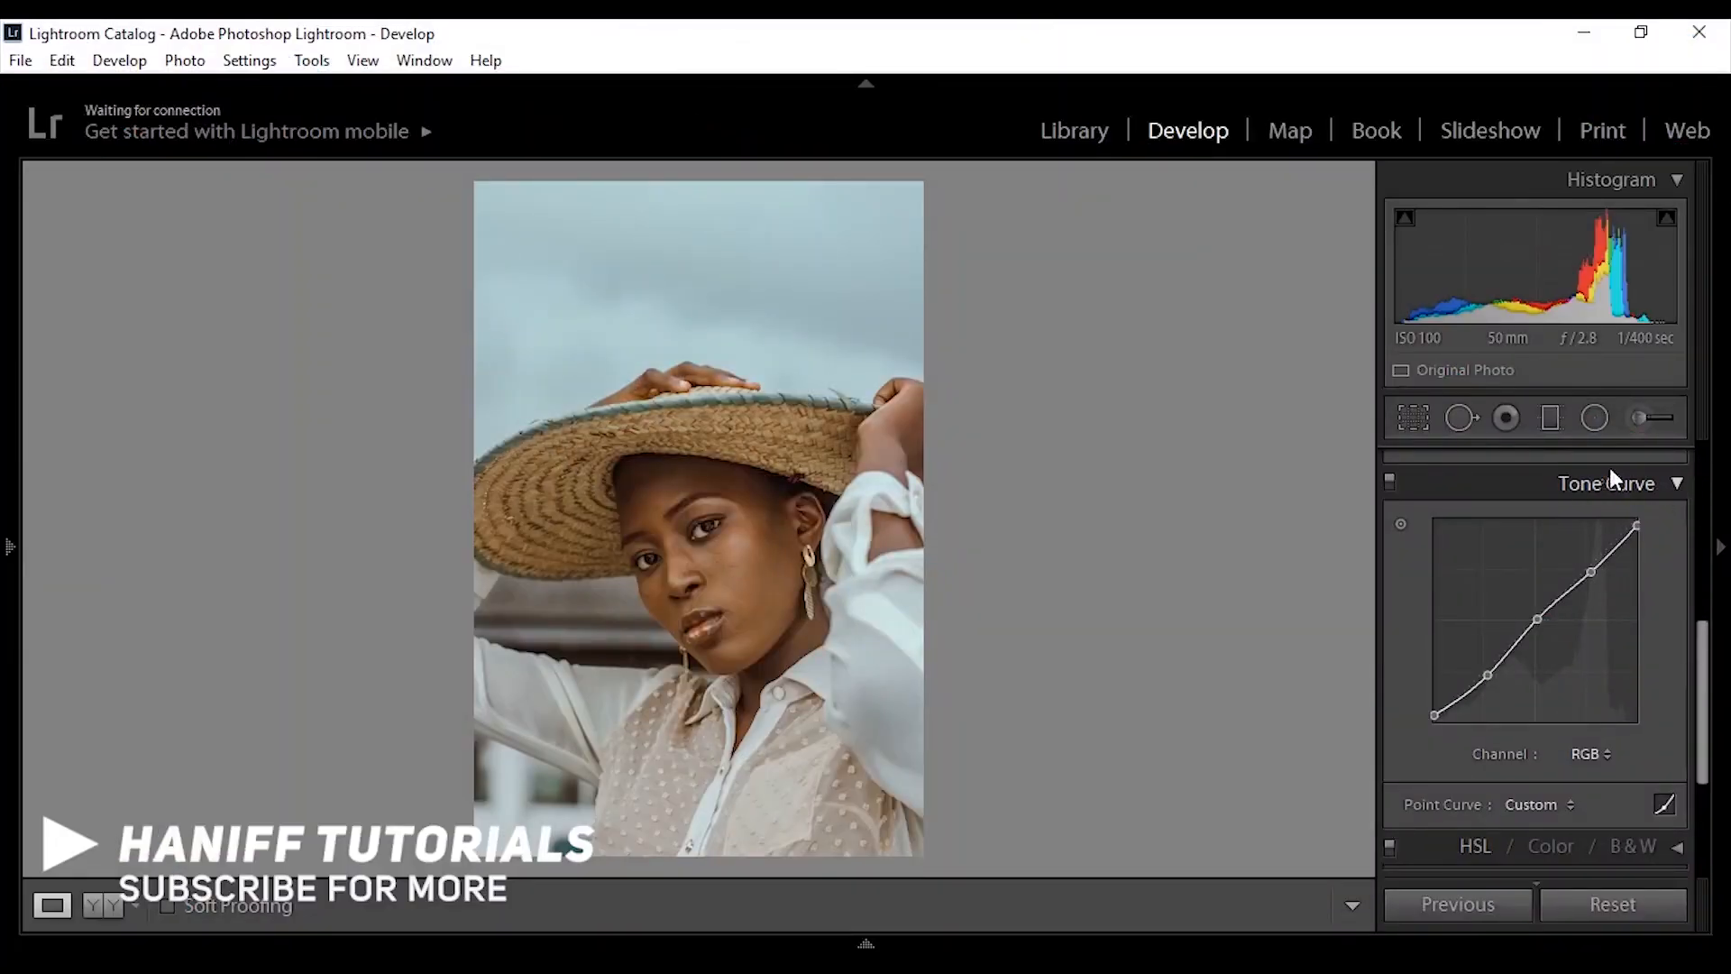
View the tone curve's Red and Blue channels and return to the RGB channel.
{"action": "left_click", "coordinate": [1583, 757]}
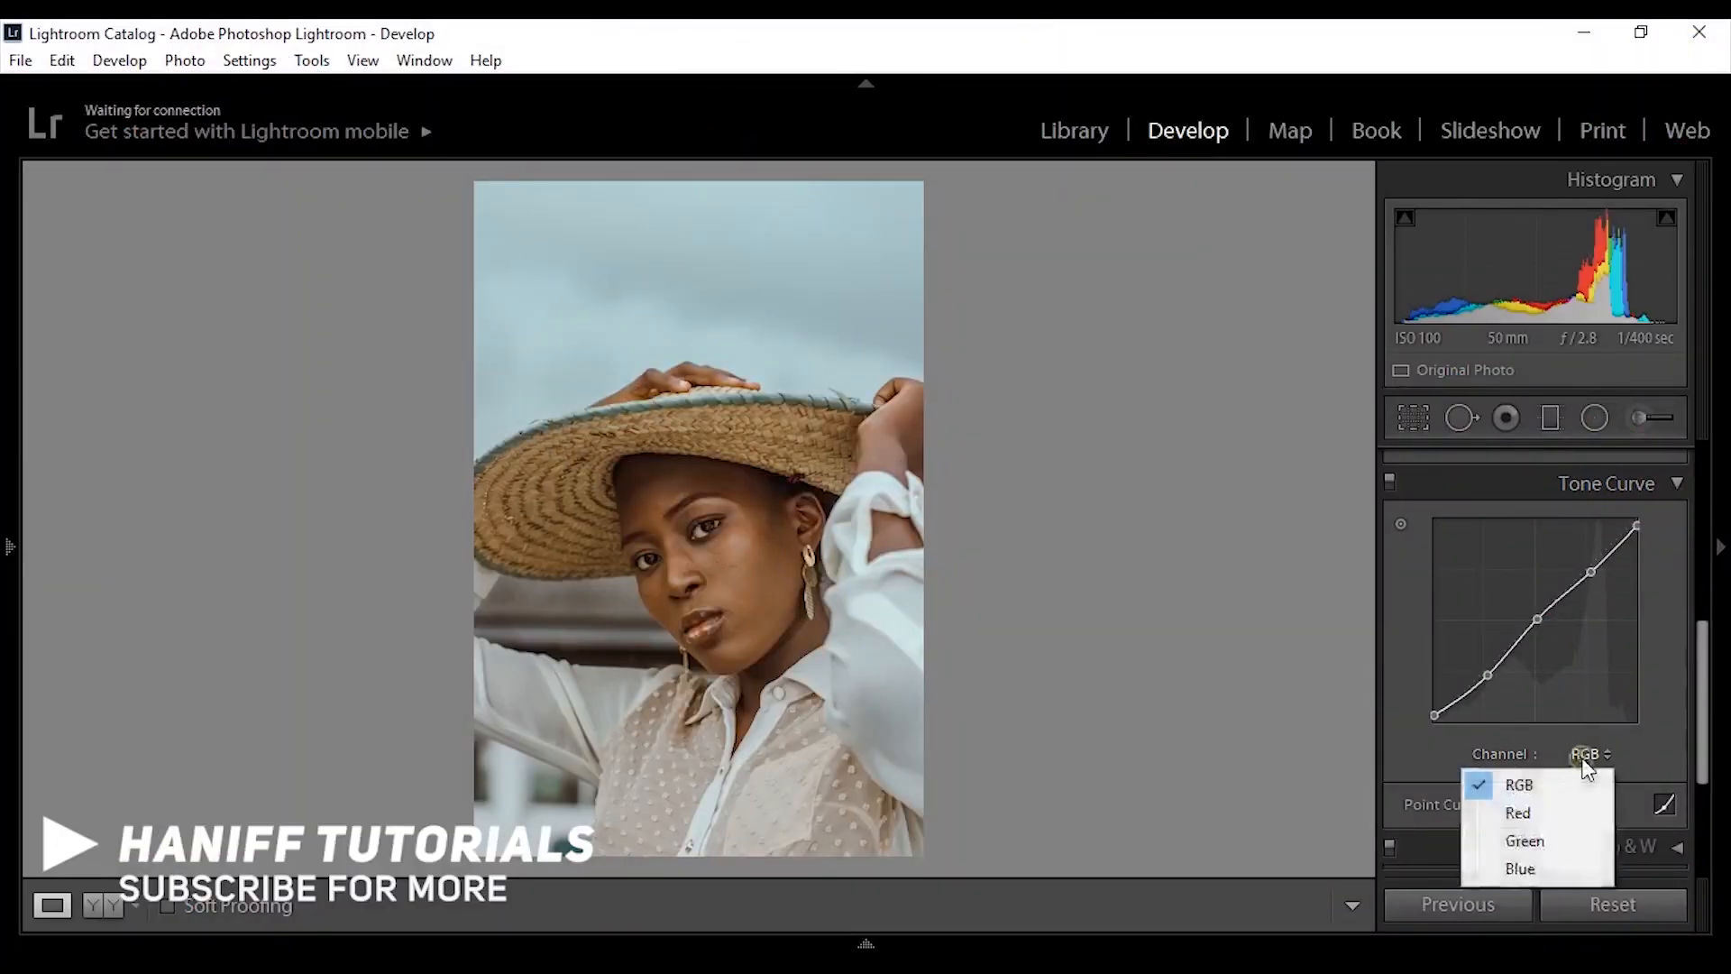
{"action": "left_click", "coordinate": [1569, 822]}
{"action": "left_click", "coordinate": [1590, 755]}
{"action": "left_click", "coordinate": [1557, 868]}
{"action": "left_click", "coordinate": [1591, 757]}
{"action": "left_click", "coordinate": [1565, 785]}
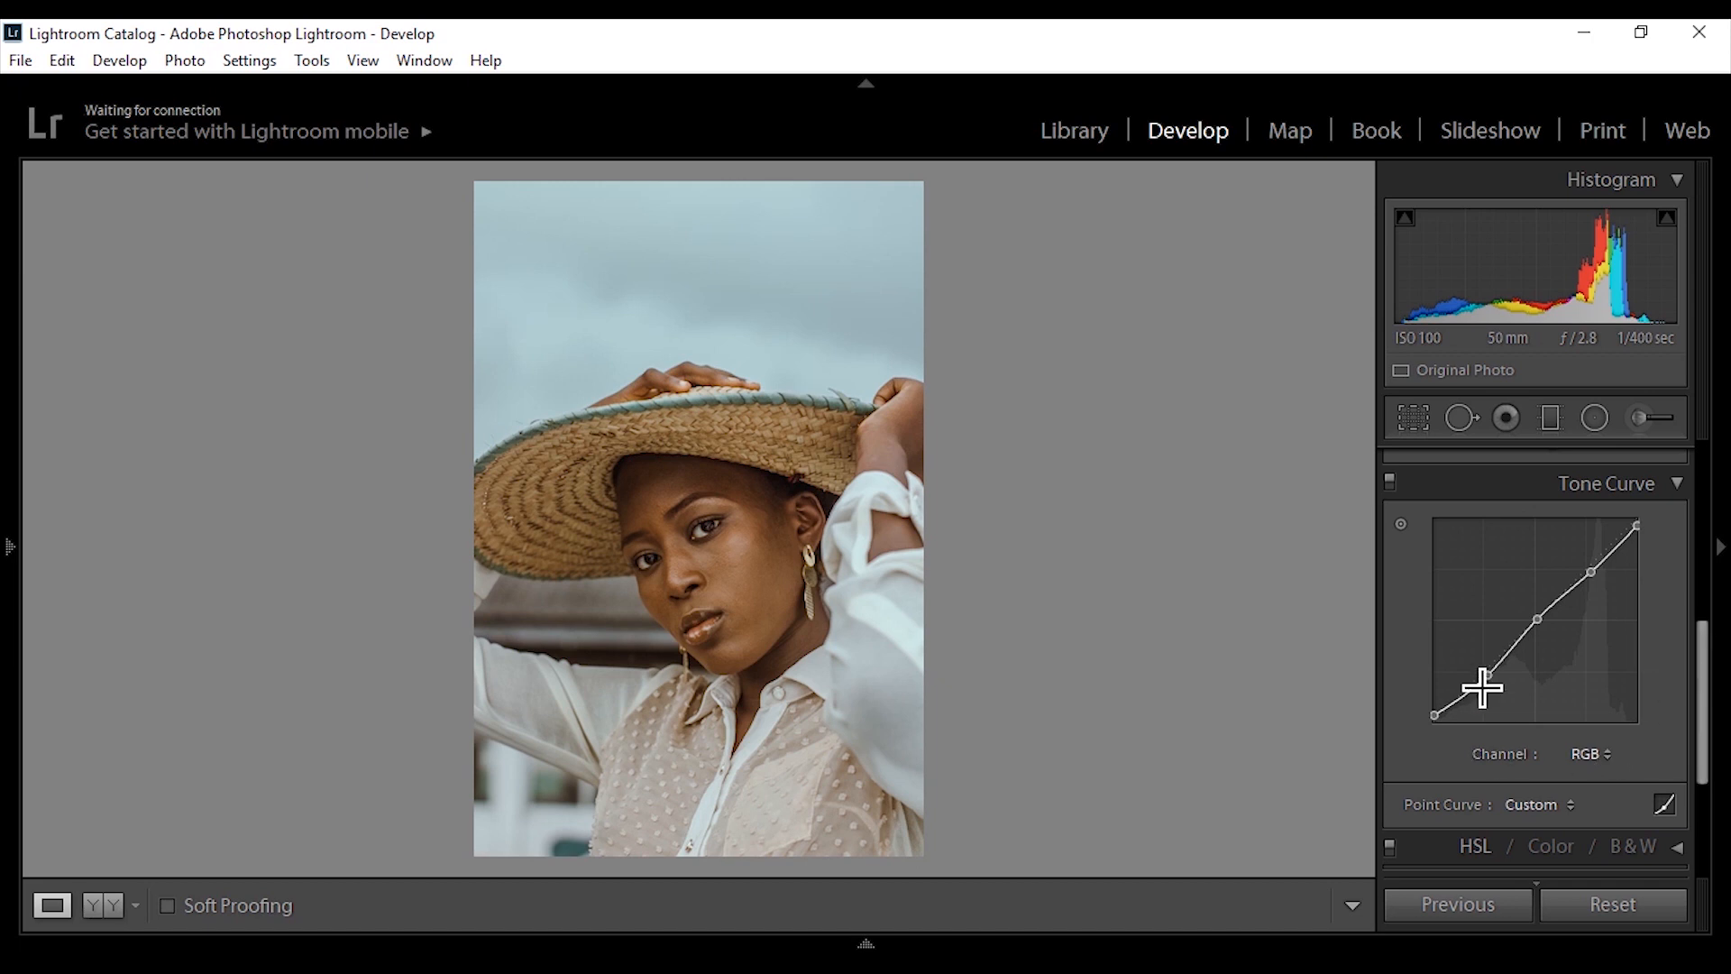
Compare the portrait with and without the Tone Curve adjustments, leaving the adjustments enabled.
{"action": "left_click", "coordinate": [1390, 481]}
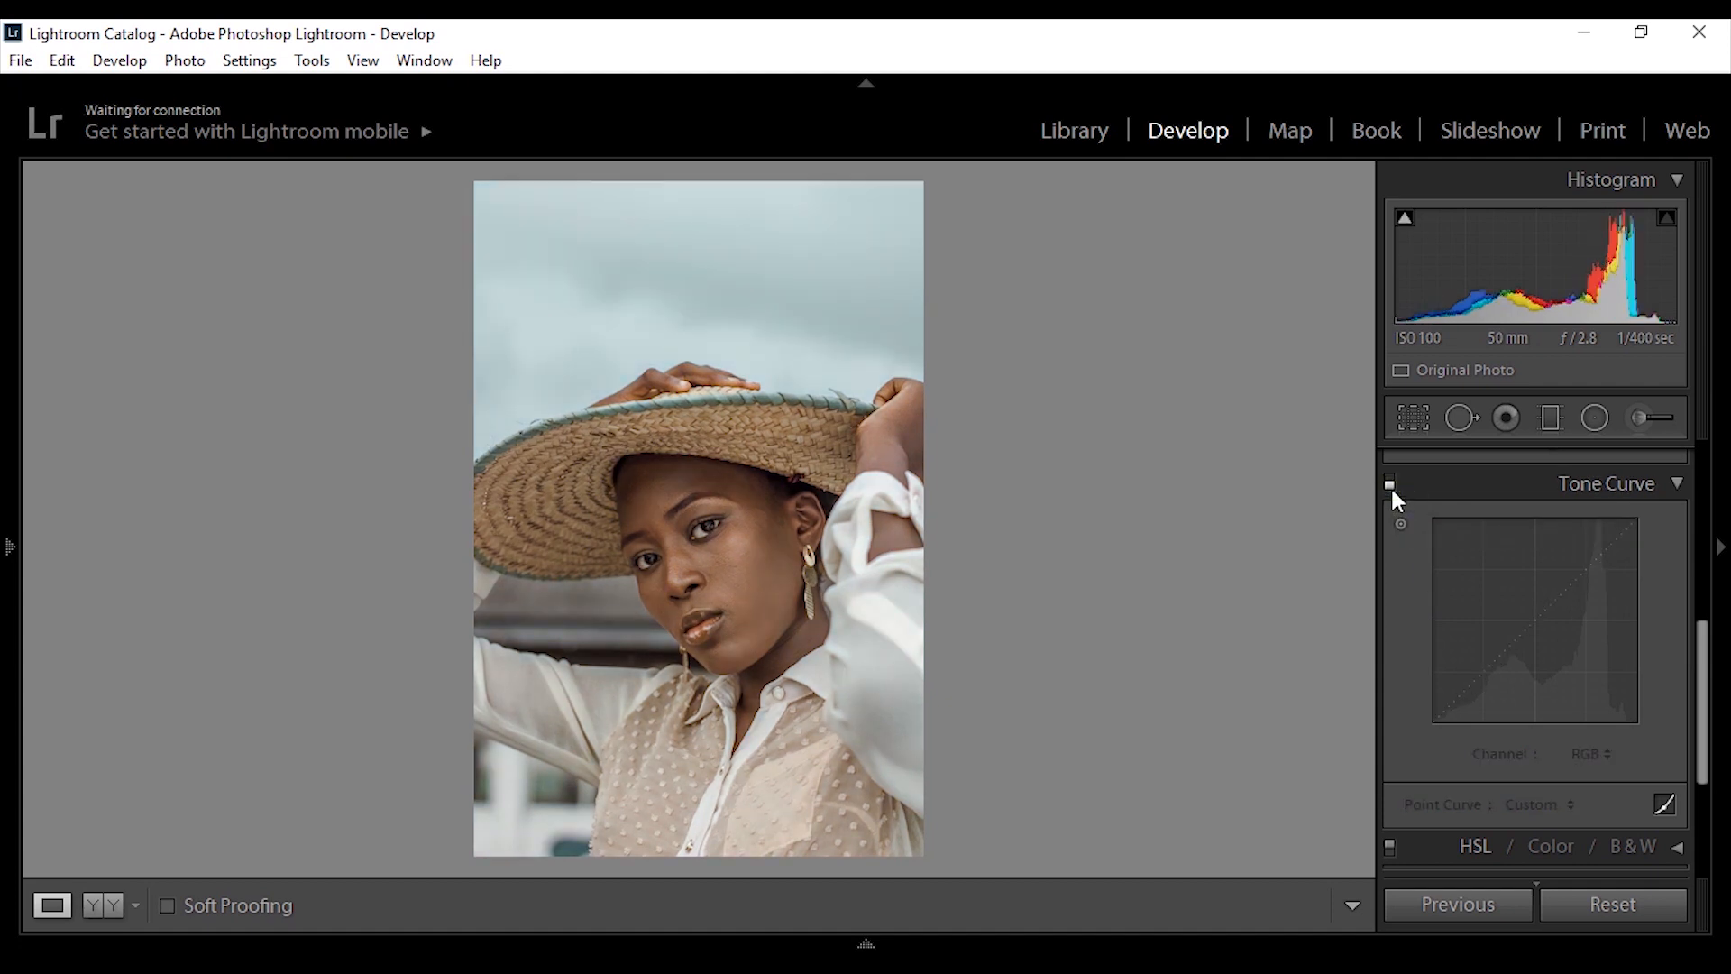
{"action": "left_click", "coordinate": [1391, 485]}
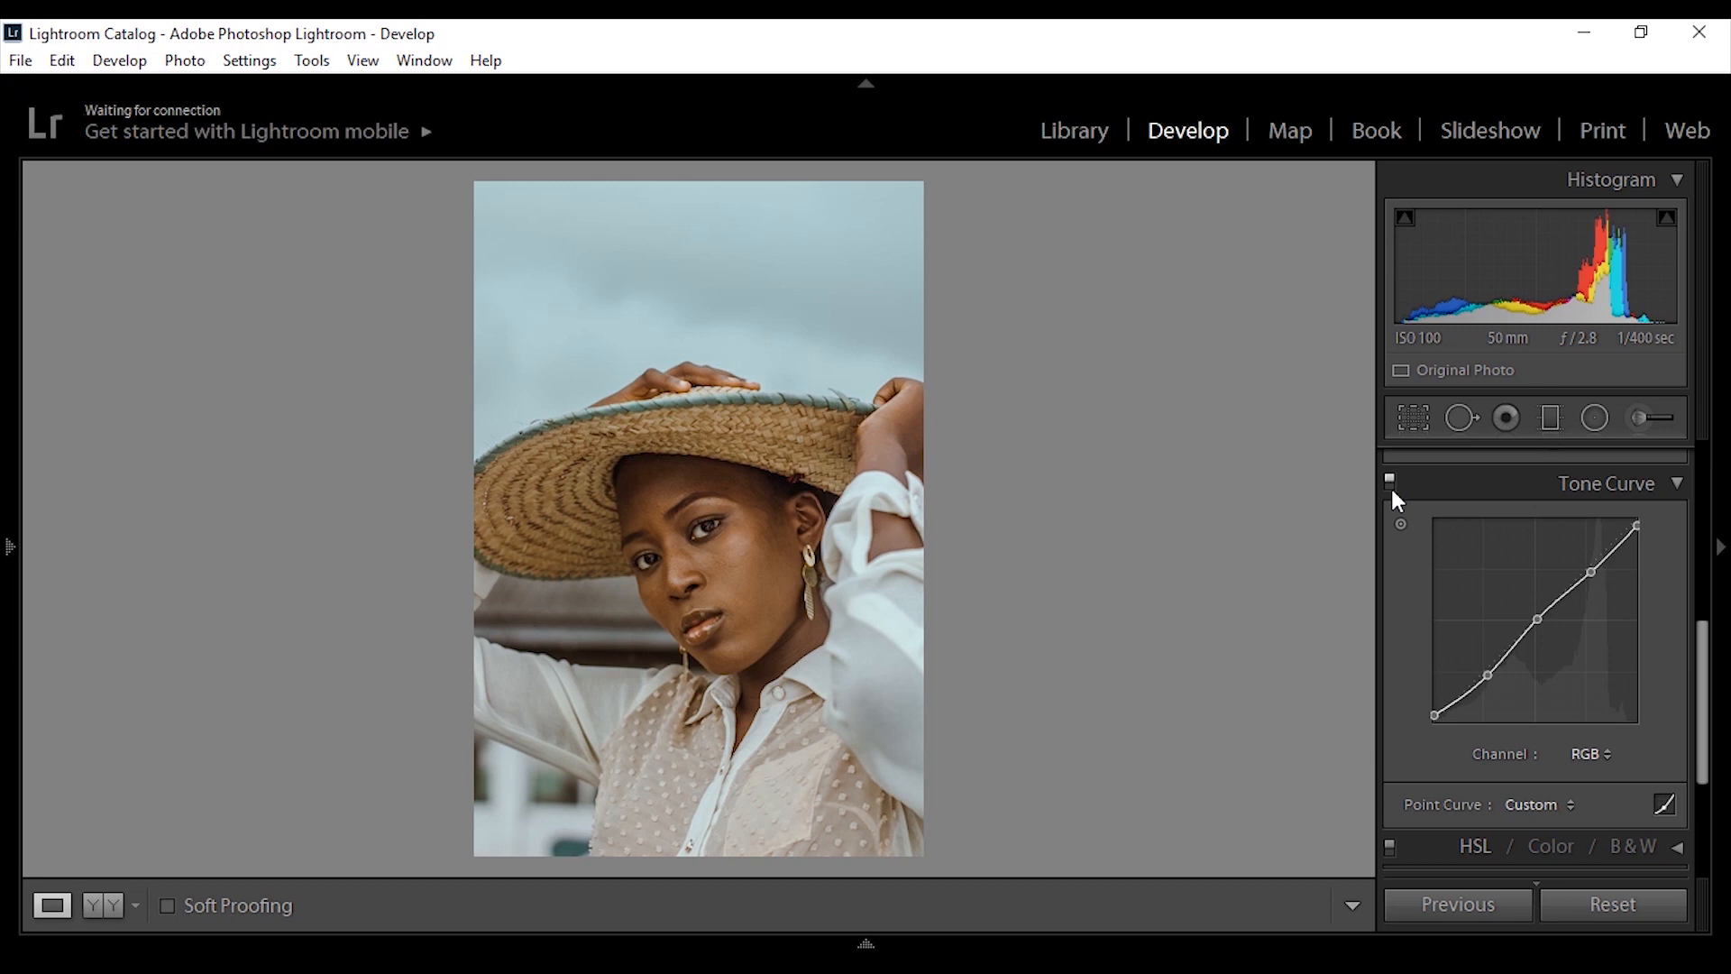
{"action": "mouse_move", "coordinate": [1704, 678]}
{"action": "left_mouse_down"}
{"action": "mouse_move", "coordinate": [1704, 499]}
{"action": "mouse_move", "coordinate": [1689, 748]}
{"action": "mouse_move", "coordinate": [1686, 637]}
{"action": "mouse_move", "coordinate": [1690, 651]}
{"action": "left_mouse_up"}
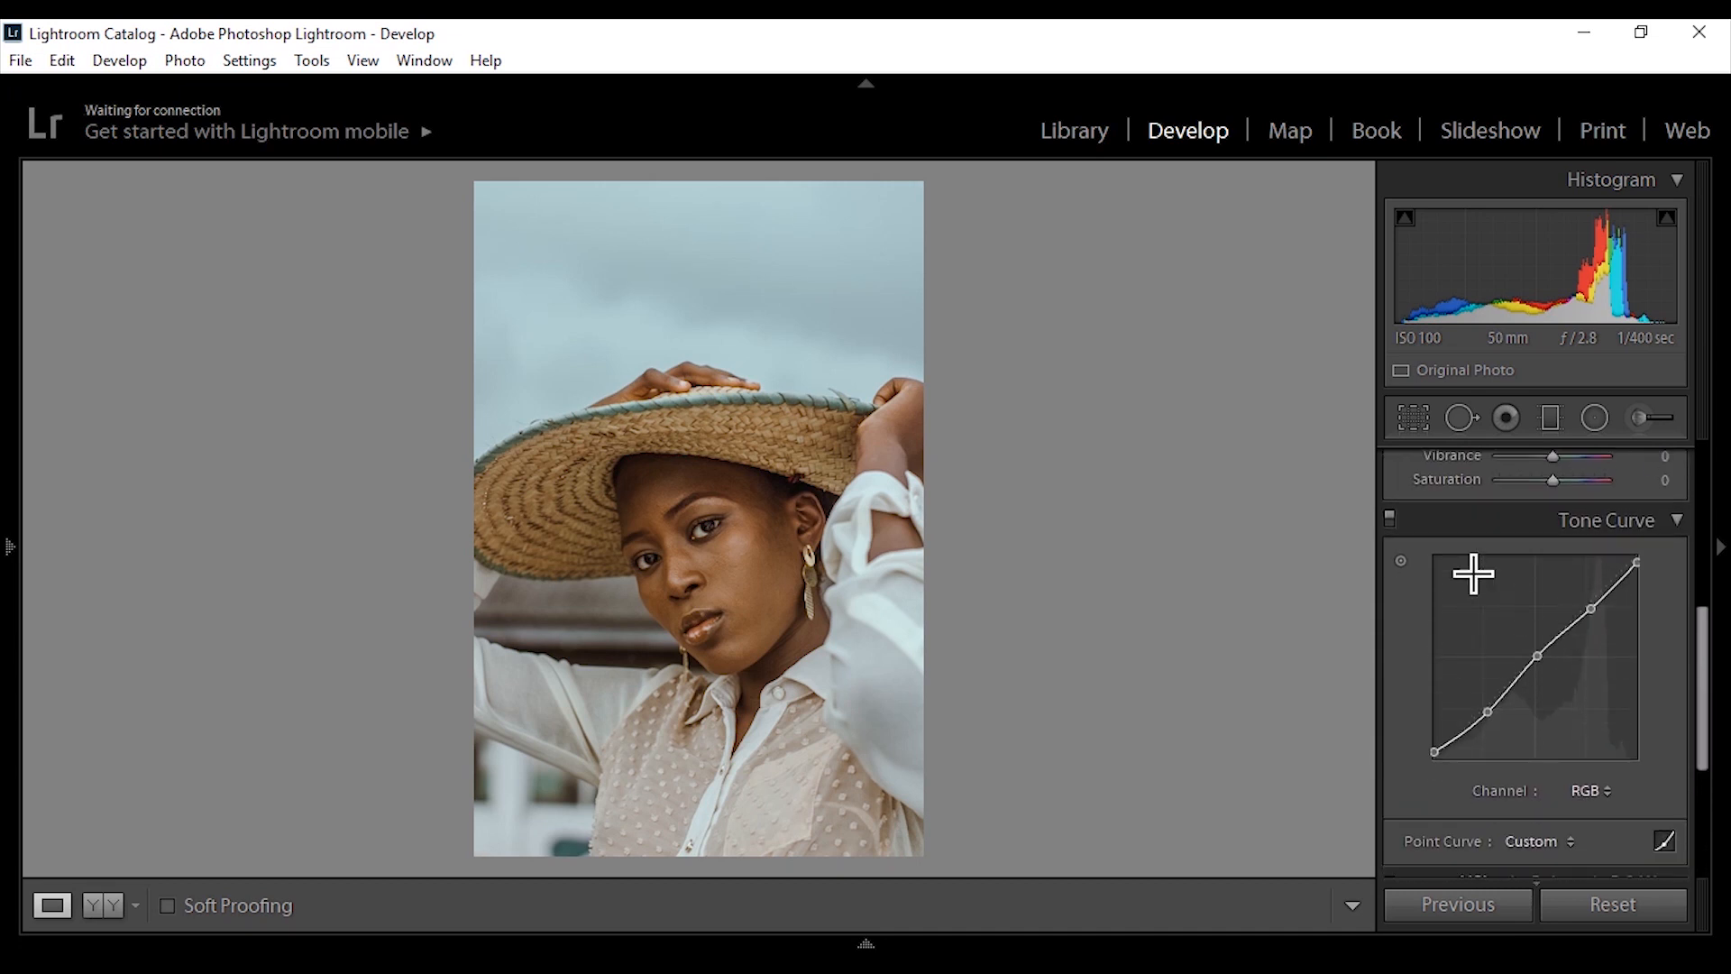
{"action": "left_click", "coordinate": [1393, 519]}
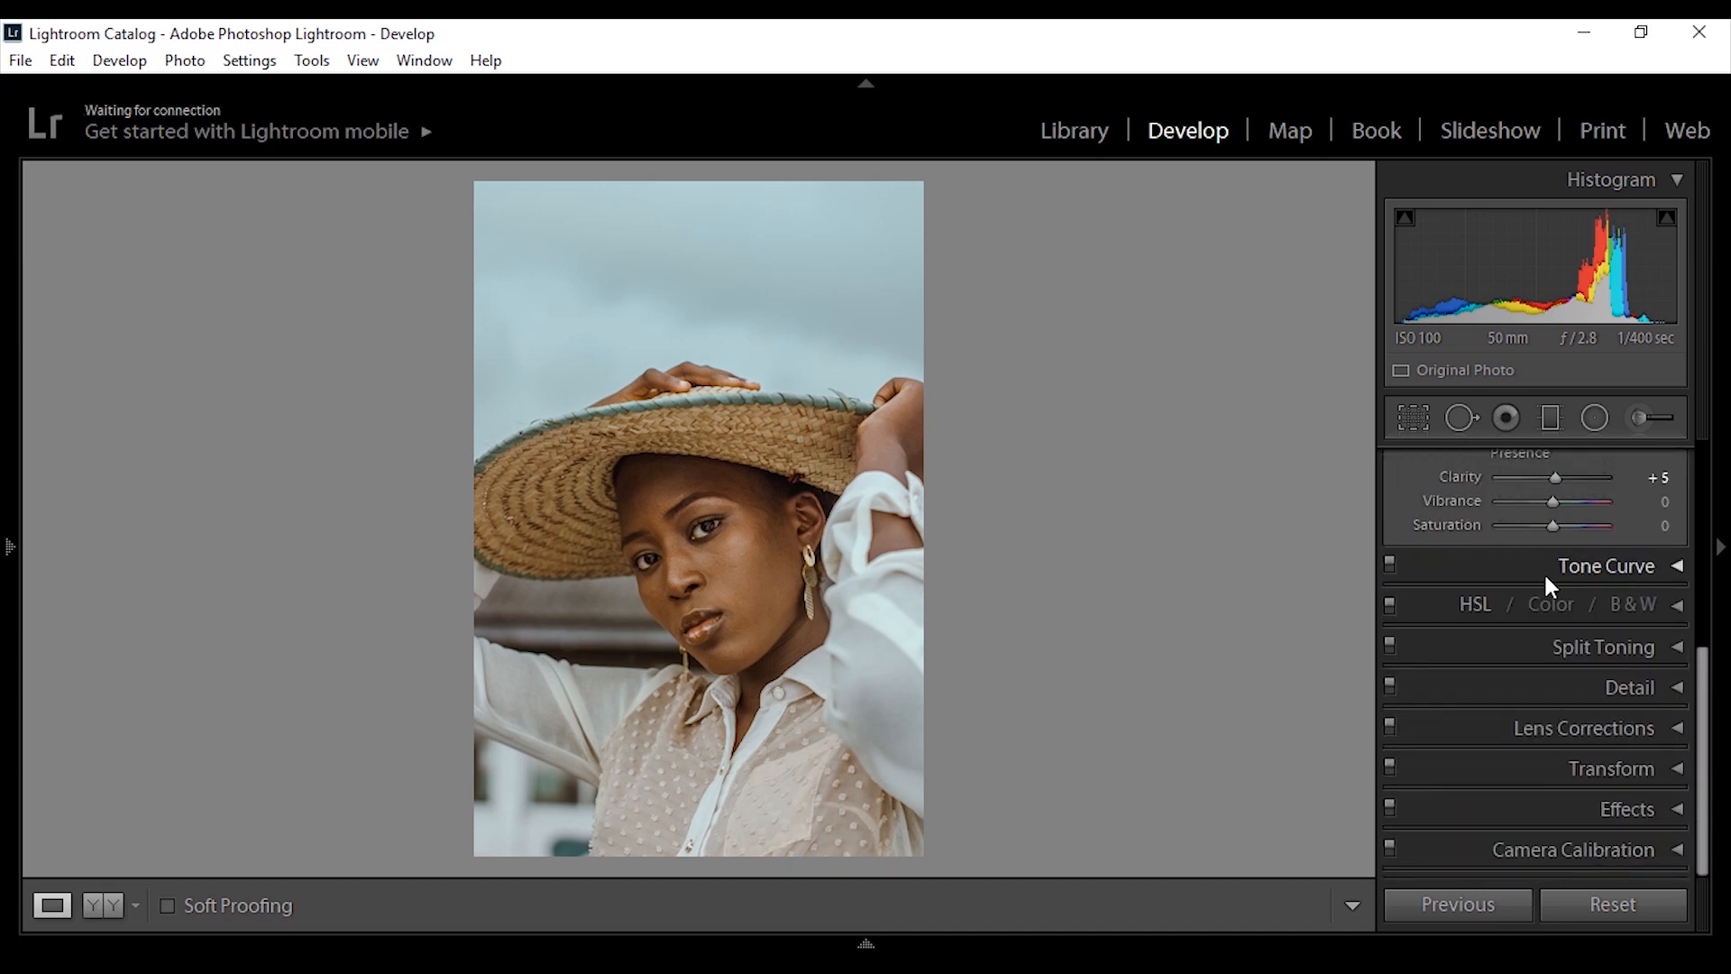
{"action": "scroll", "coordinate": [1707, 708], "scroll_direction": "up", "scroll_amount": 1}
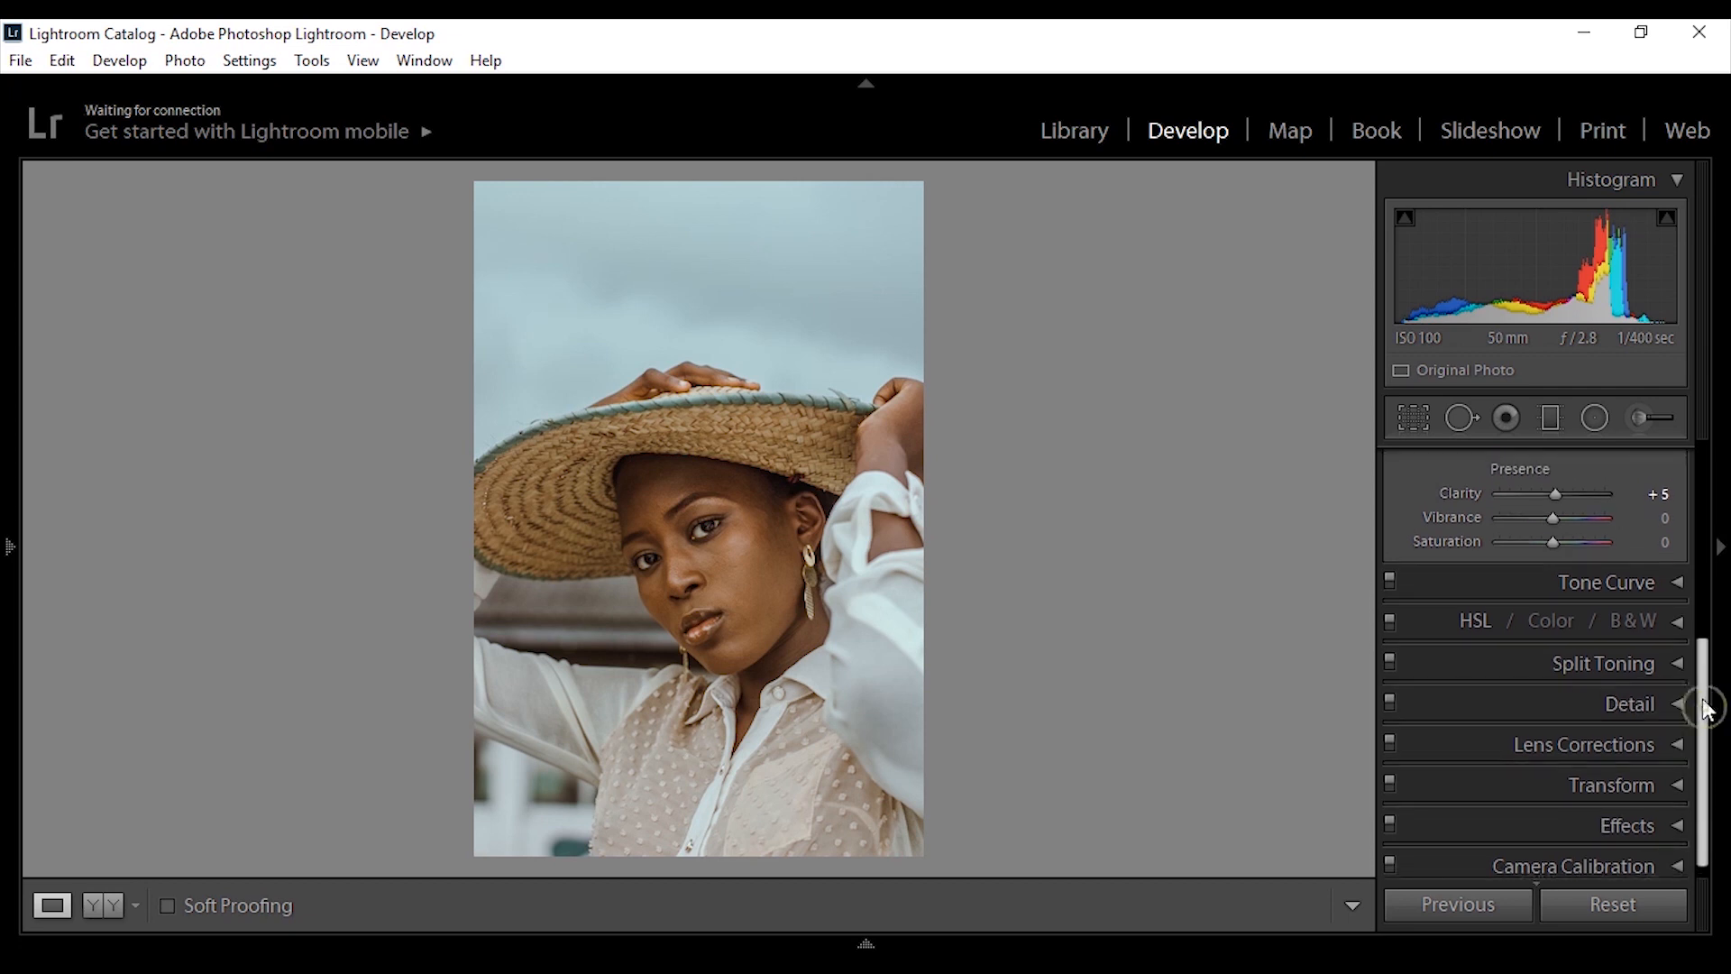
{"action": "left_click", "coordinate": [1675, 581]}
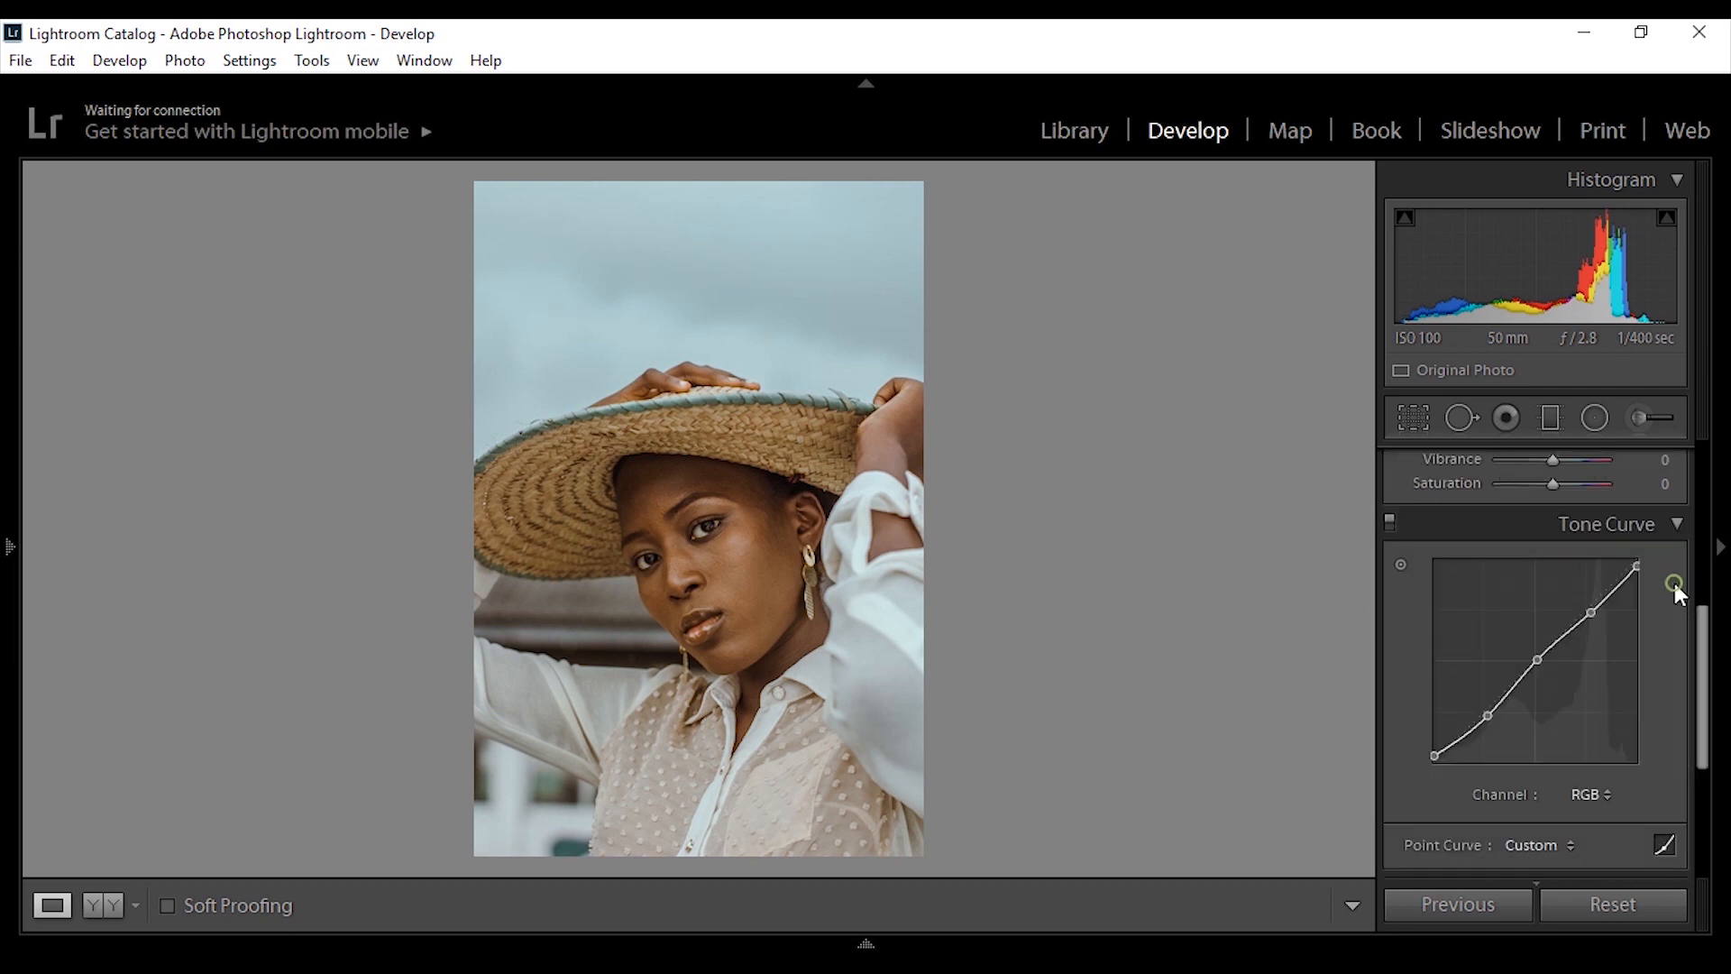
{"action": "left_click", "coordinate": [1390, 521]}
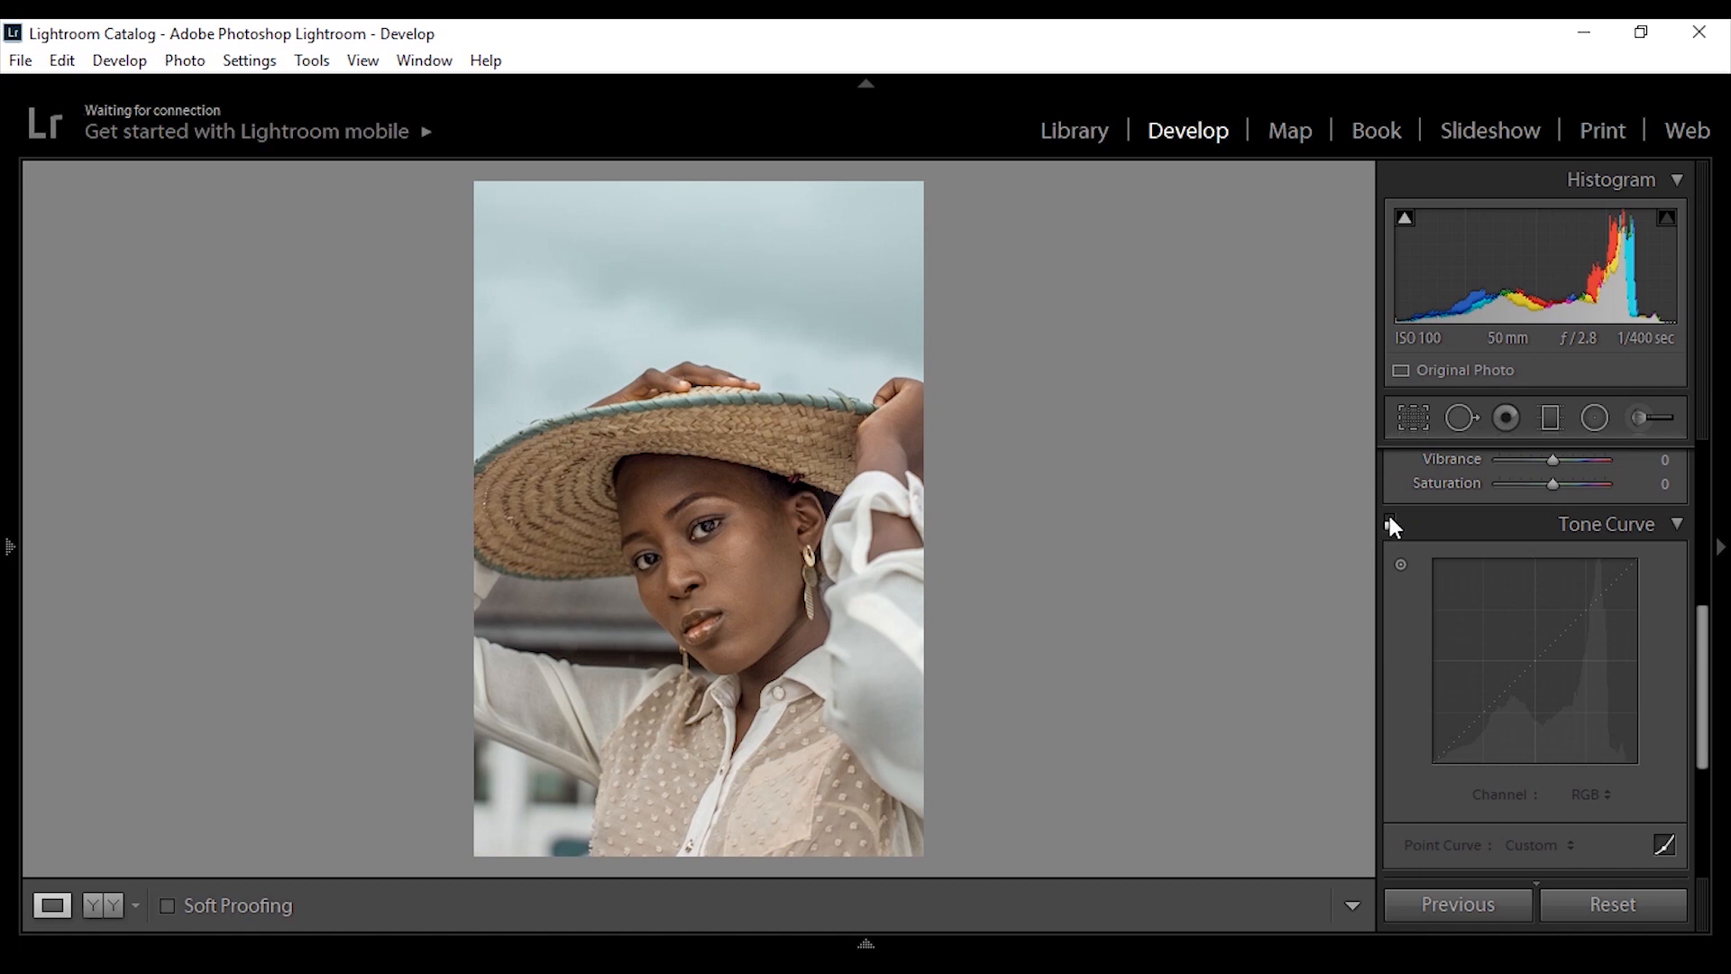
{"action": "left_click", "coordinate": [1390, 520]}
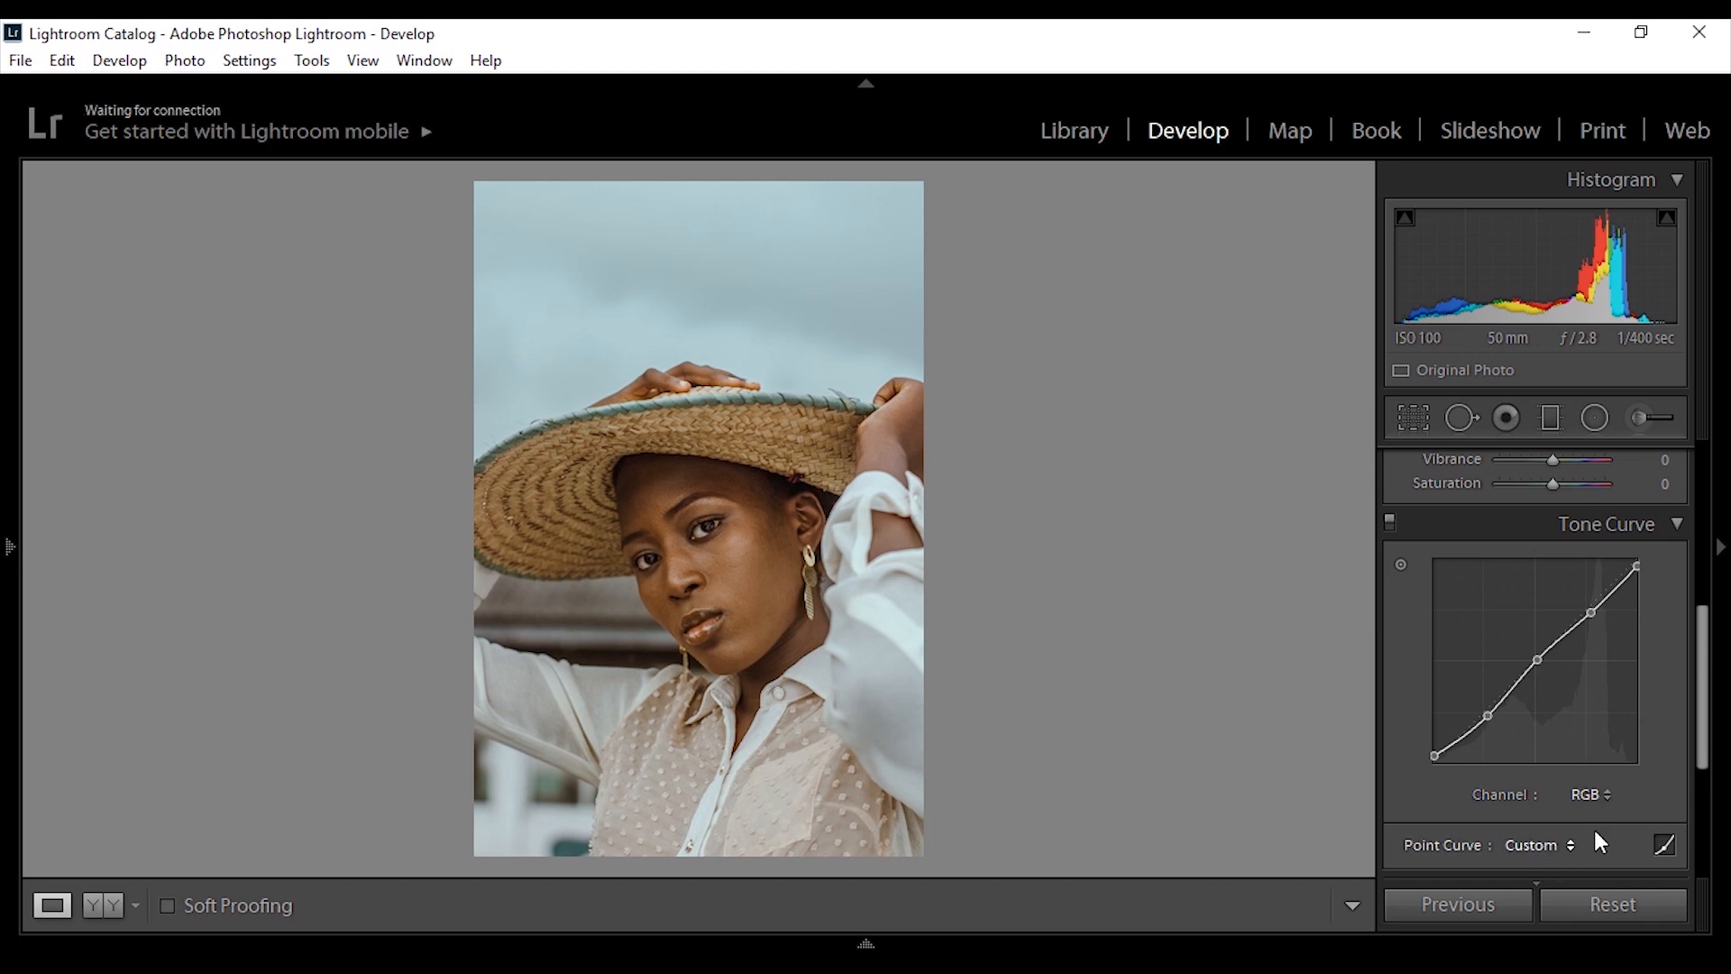
{"action": "left_click", "coordinate": [1545, 846]}
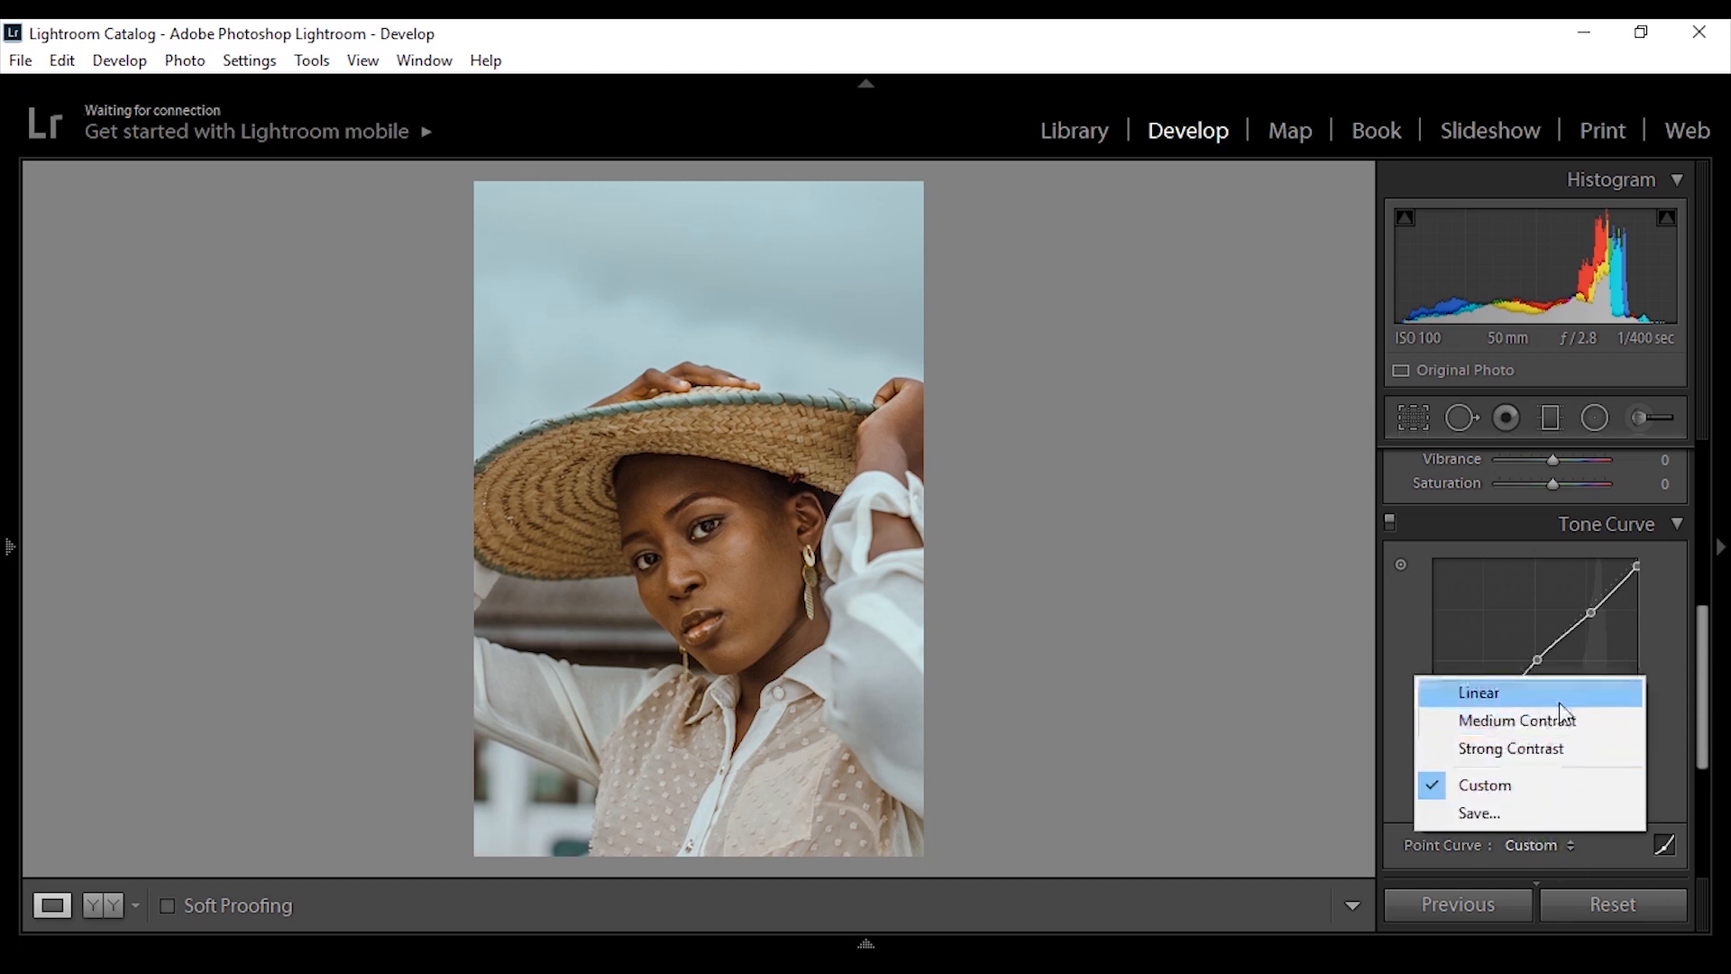
{"action": "left_click", "coordinate": [1664, 708]}
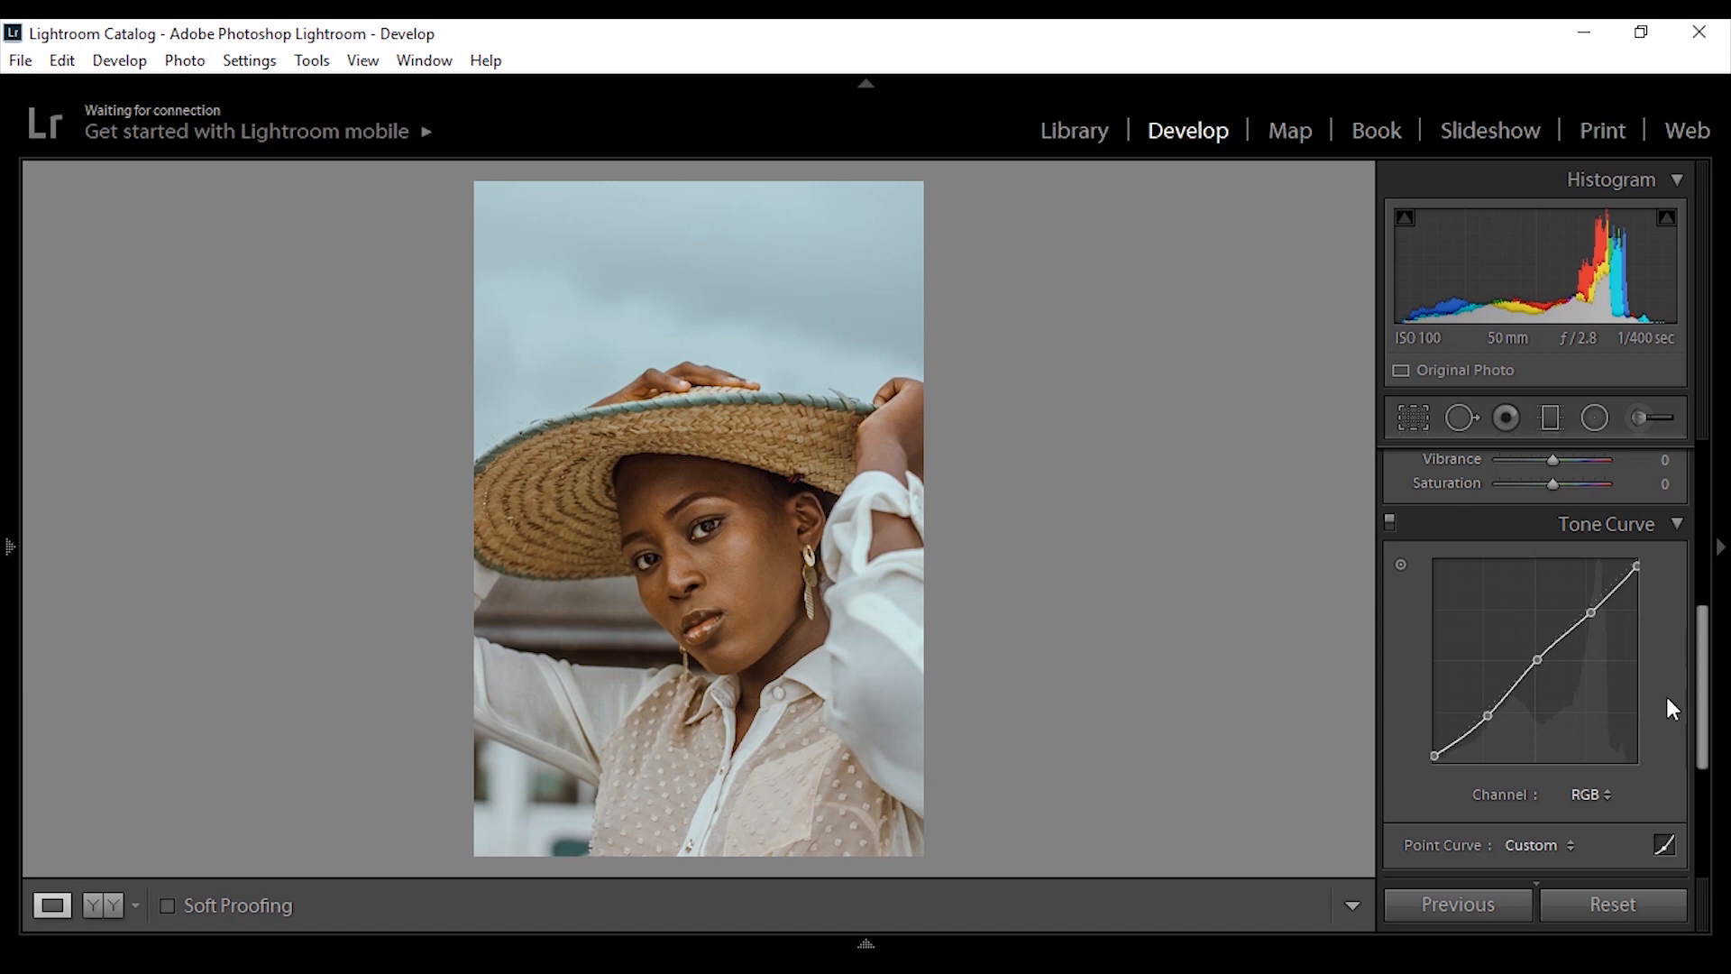
{"action": "left_click", "coordinate": [1578, 800]}
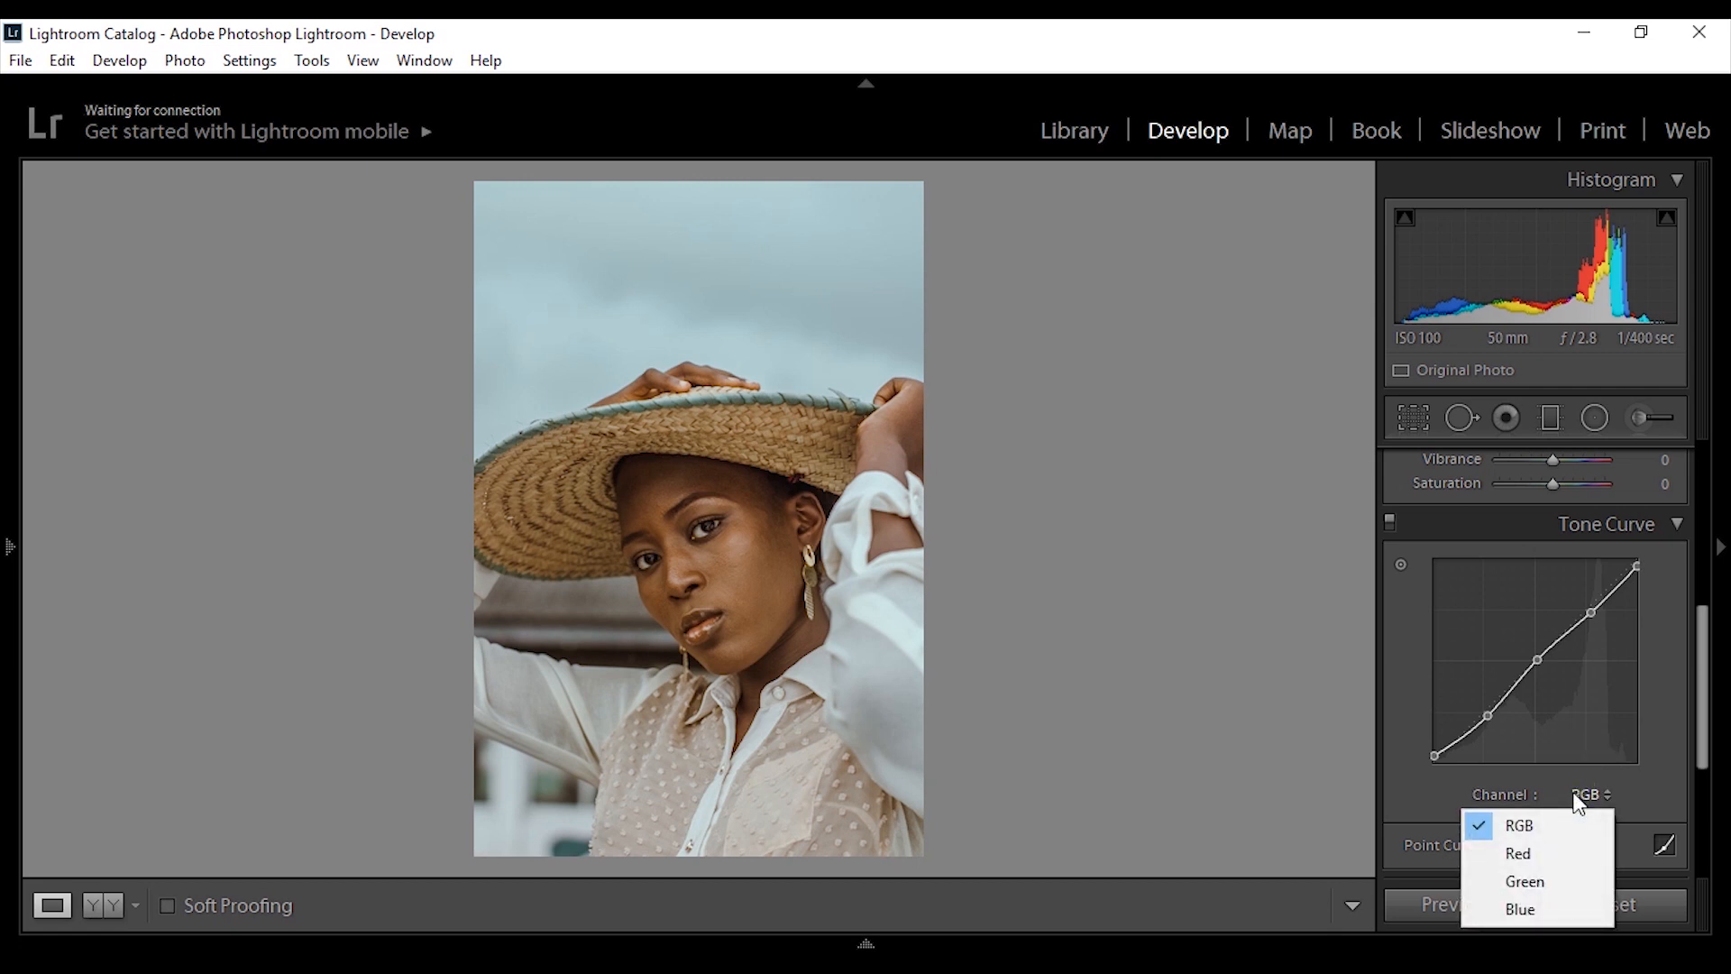
{"action": "left_click", "coordinate": [1650, 766]}
Reset the RGB tone curve by setting the point curve to Linear.
{"action": "left_click", "coordinate": [1540, 847]}
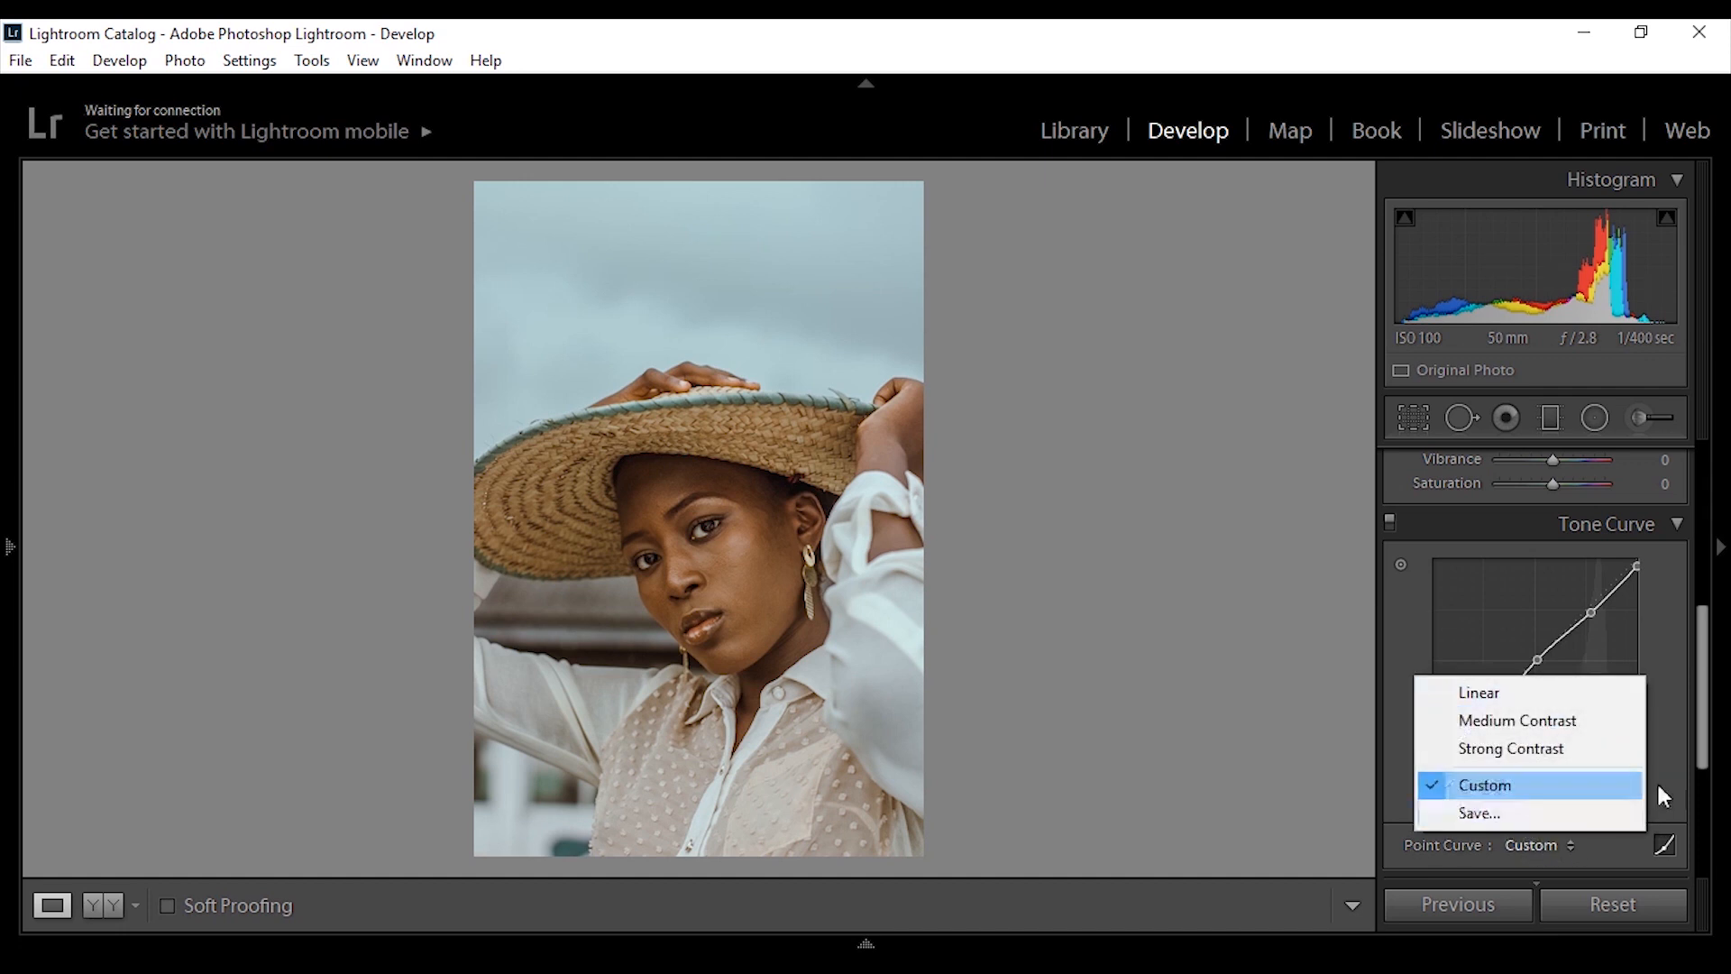
{"action": "left_click", "coordinate": [1700, 765]}
{"action": "left_click", "coordinate": [1540, 848]}
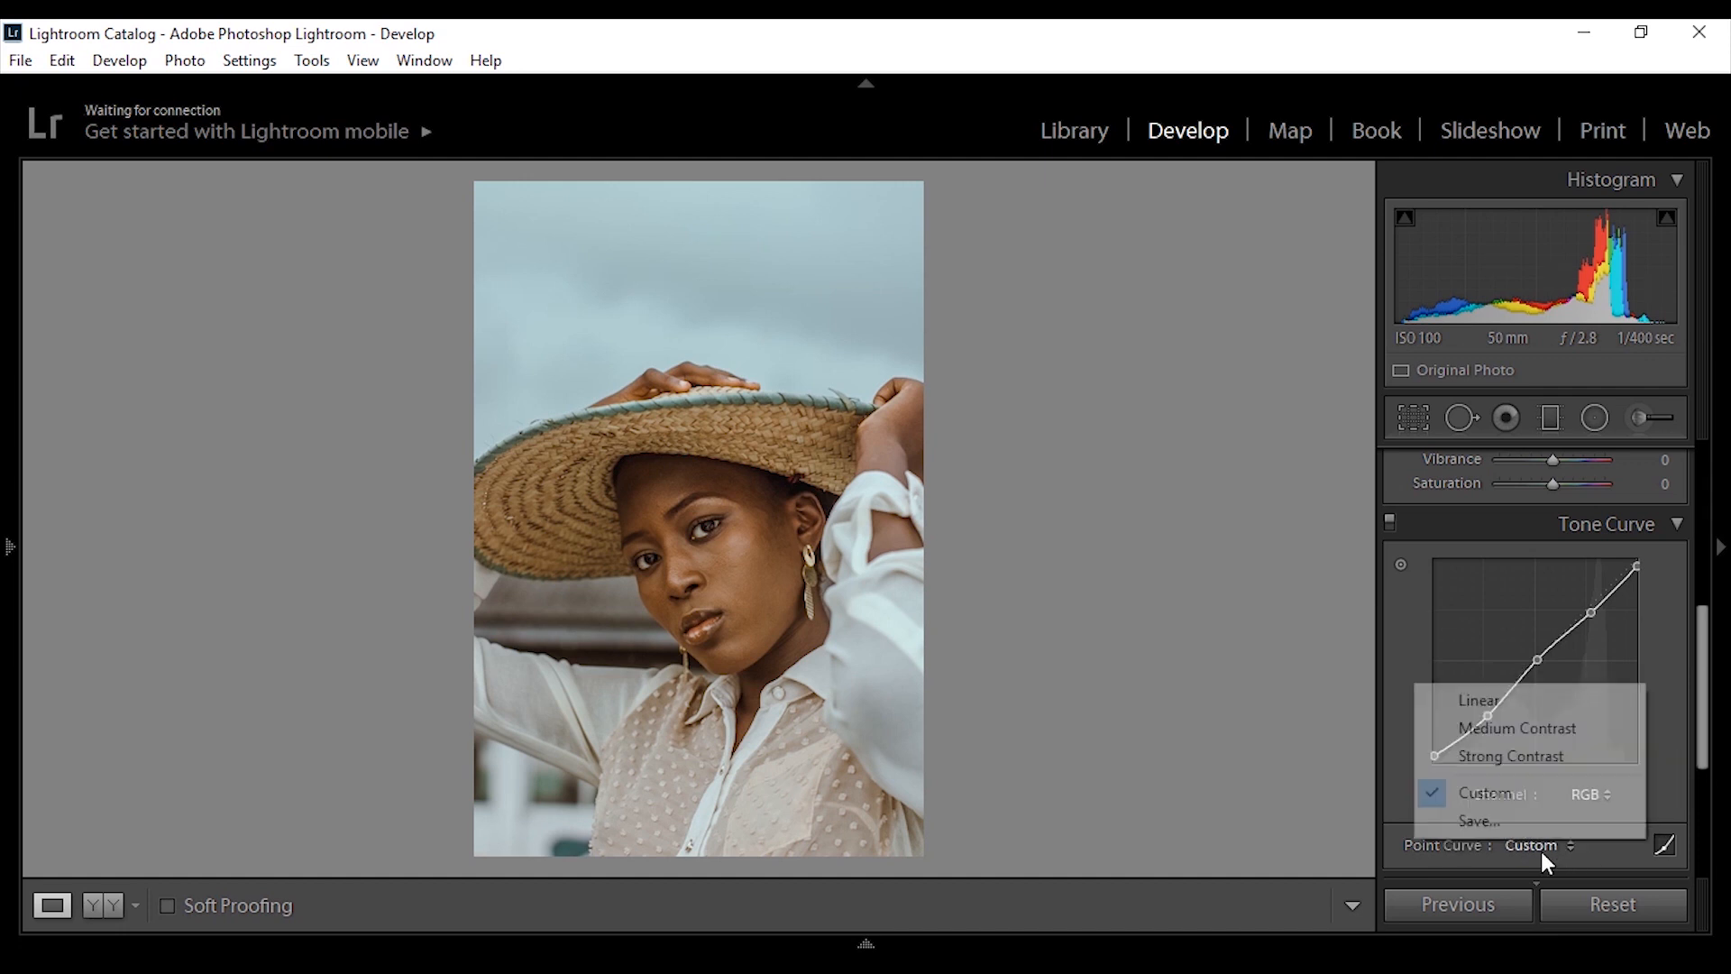
{"action": "left_click", "coordinate": [1524, 700]}
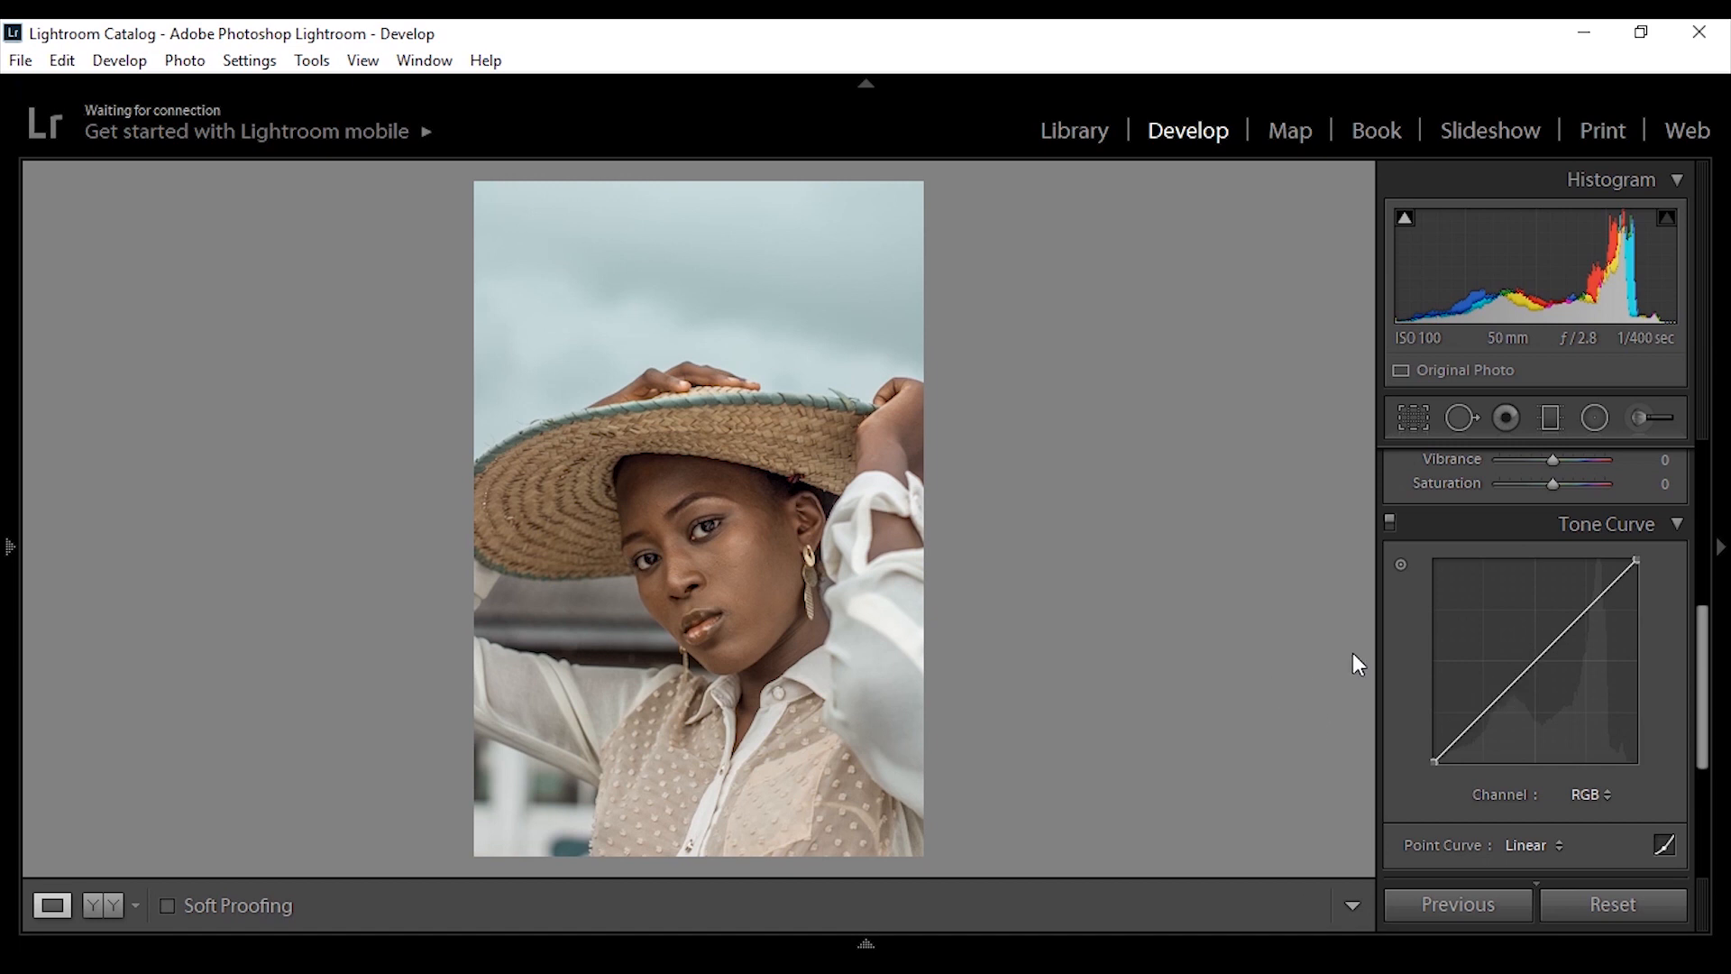
Look at the tone curve's Region sliders for Highlights, Lights, Darks and Shadows, and return to point curve editing.
{"action": "left_click_drag", "start_coordinate": [1699, 688], "coordinate": [1701, 704]}
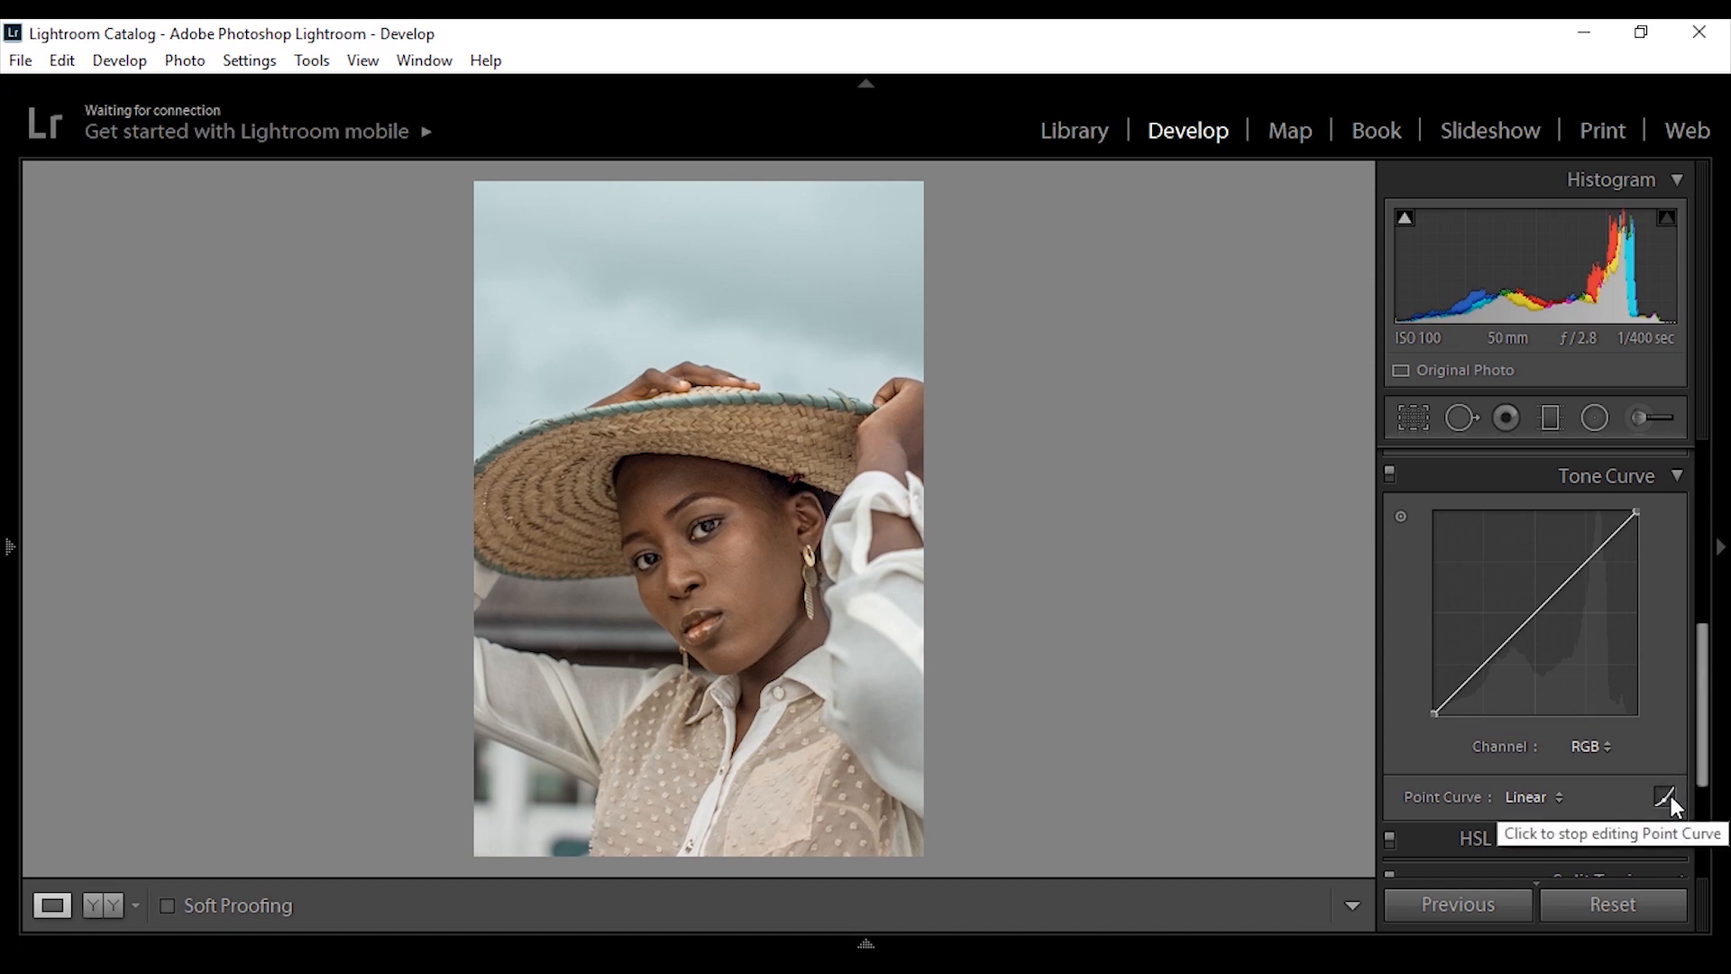
{"action": "left_click", "coordinate": [1665, 797]}
{"action": "left_click_drag", "start_coordinate": [1707, 717], "coordinate": [1706, 736]}
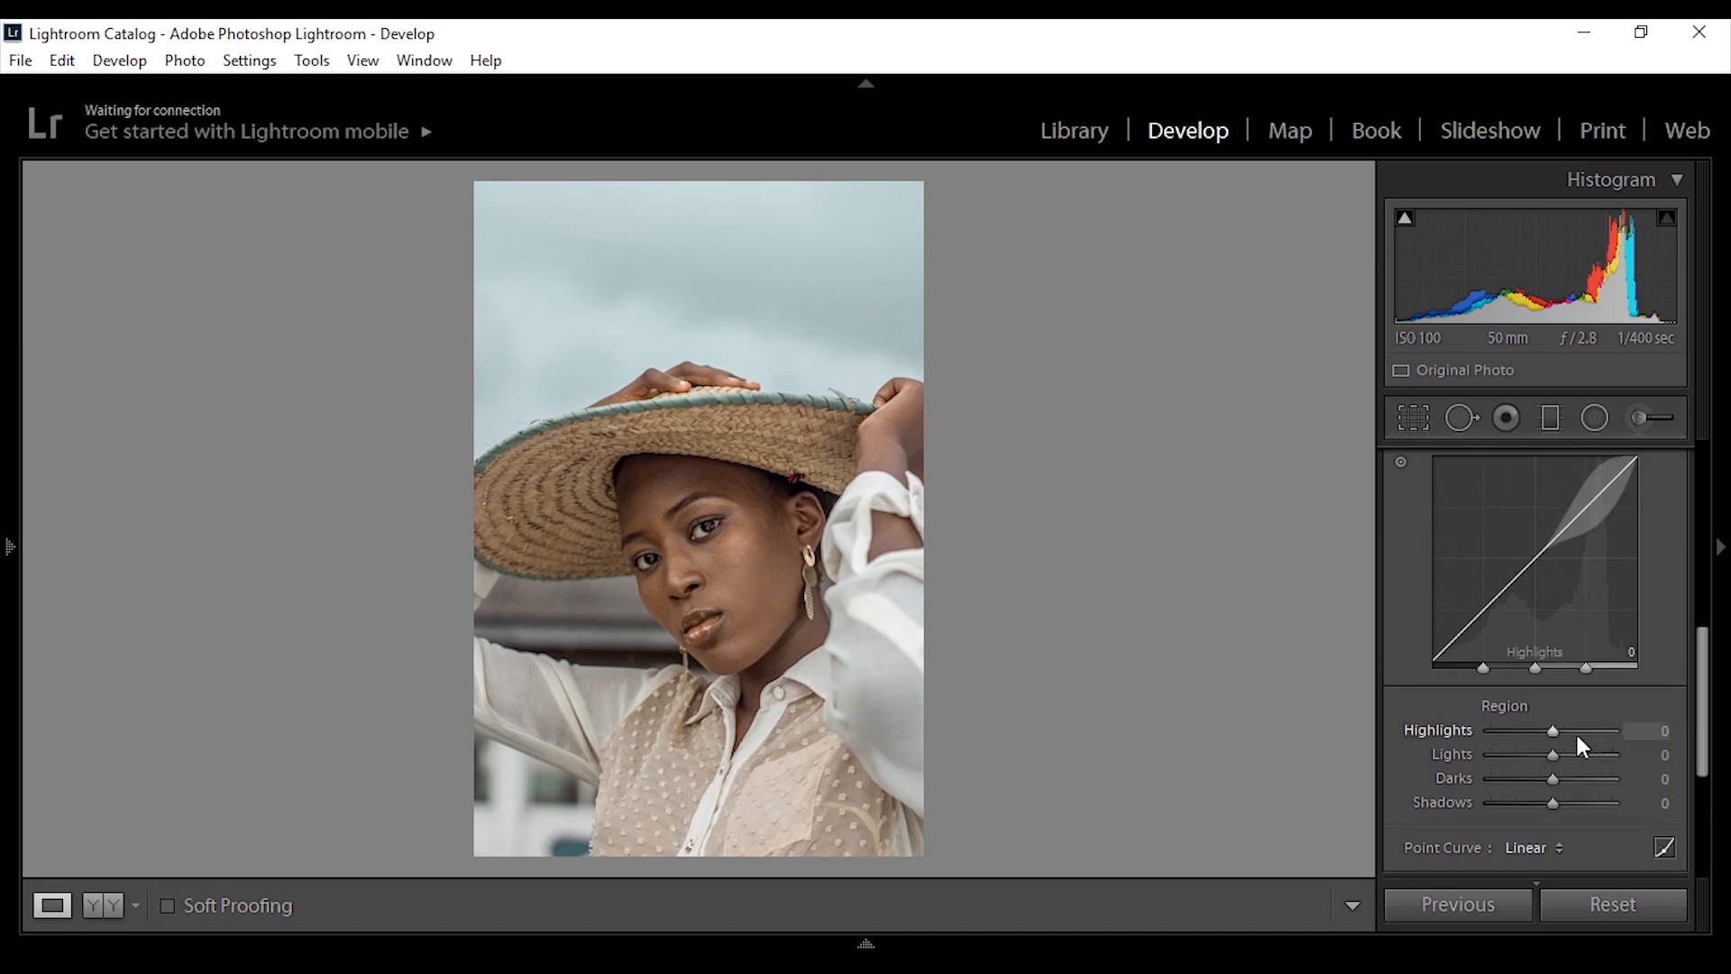
{"action": "mouse_move", "coordinate": [1544, 730]}
{"action": "left_mouse_down"}
{"action": "mouse_move", "coordinate": [1518, 727]}
{"action": "mouse_move", "coordinate": [1582, 729]}
{"action": "mouse_move", "coordinate": [1527, 728]}
{"action": "mouse_move", "coordinate": [1547, 733]}
{"action": "left_mouse_up"}
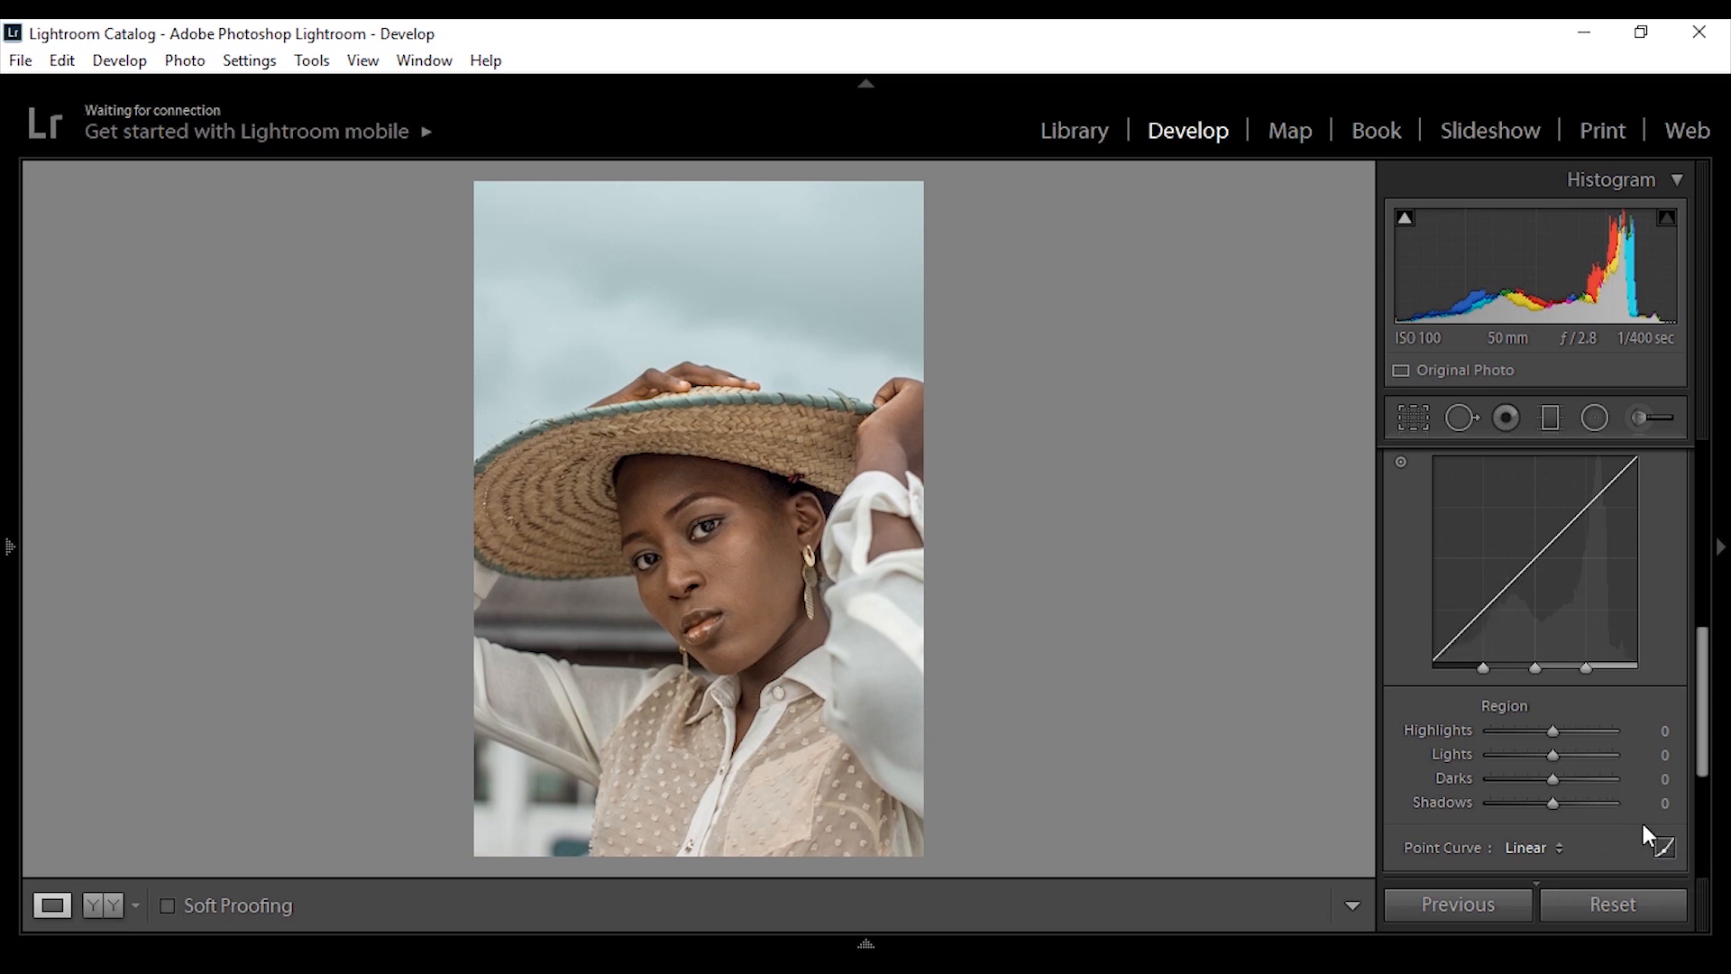
{"action": "left_click", "coordinate": [1666, 849]}
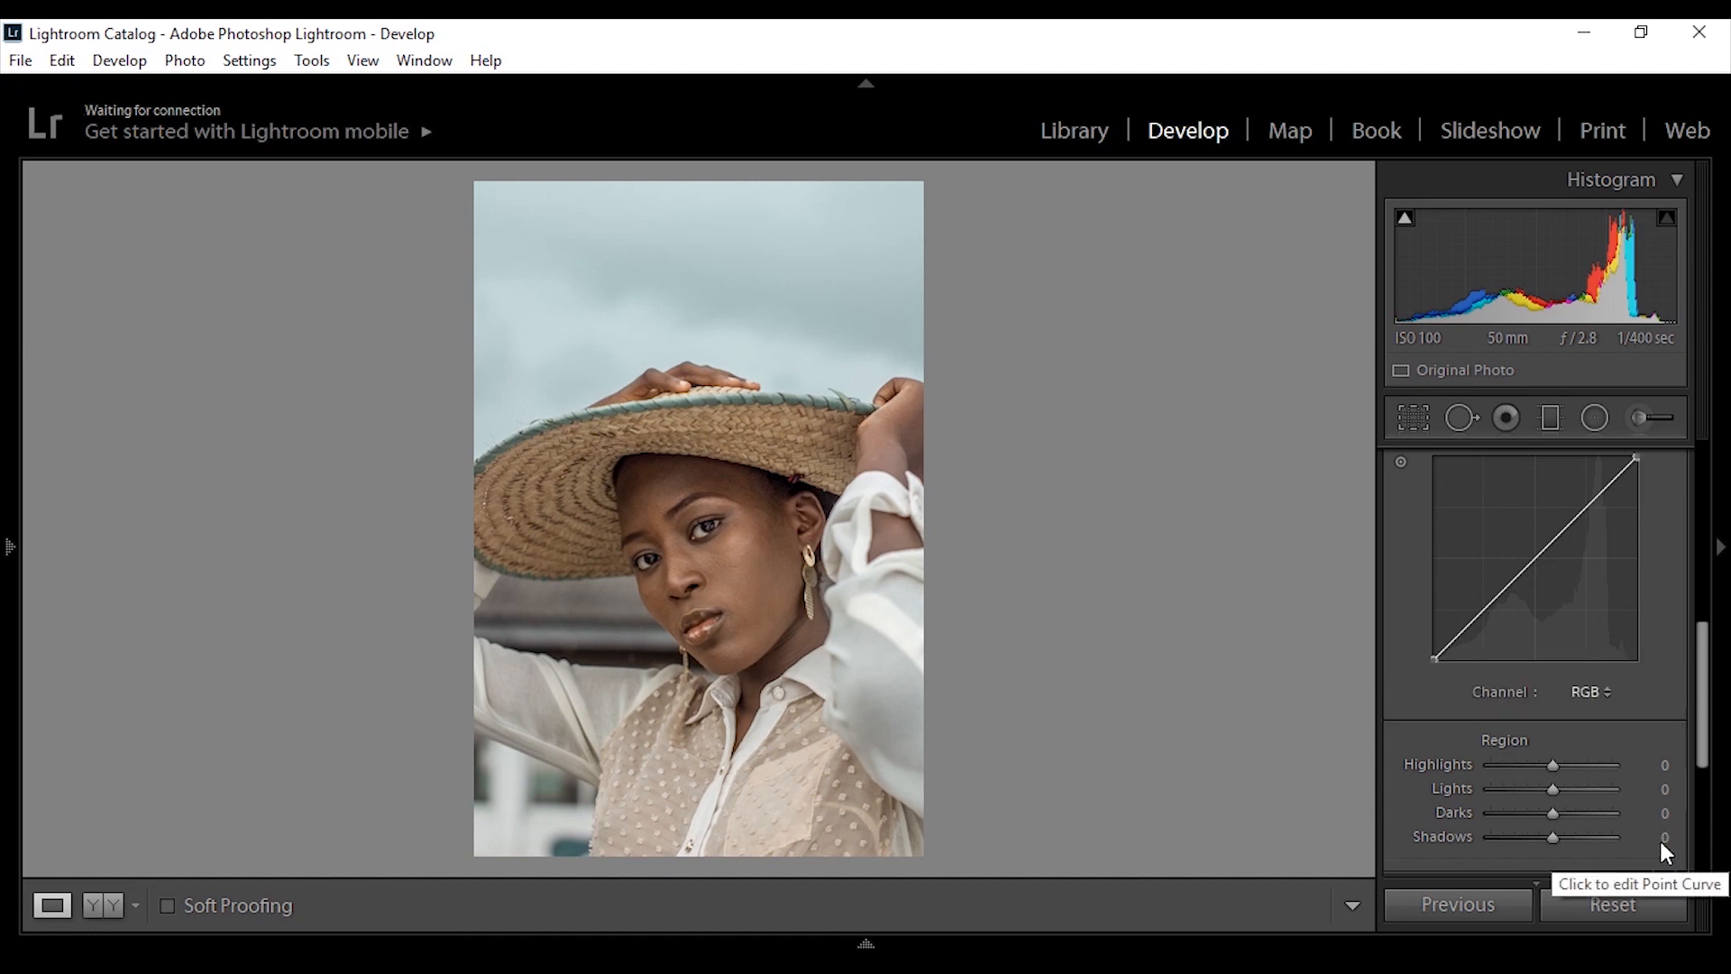
Add three control points to the RGB curve at the shadows, midtones and highlights, spaced at the quarter grid lines.
{"action": "left_click_drag", "start_coordinate": [1702, 764], "coordinate": [1701, 703]}
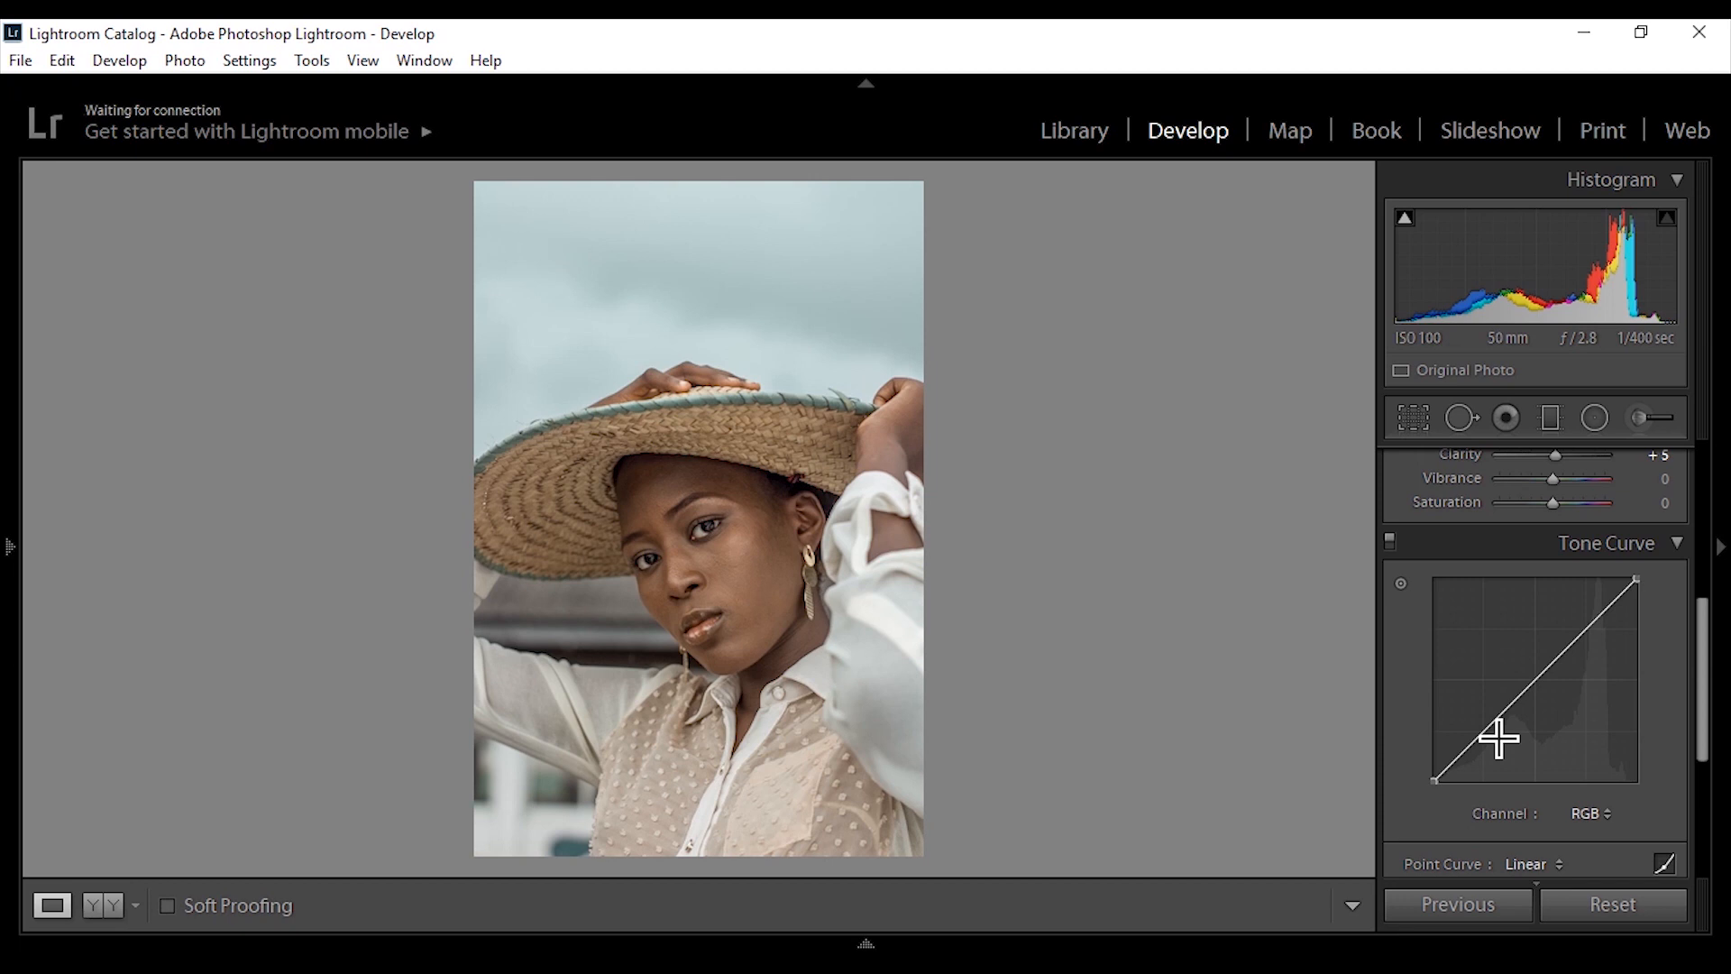
{"action": "left_click", "coordinate": [1488, 732]}
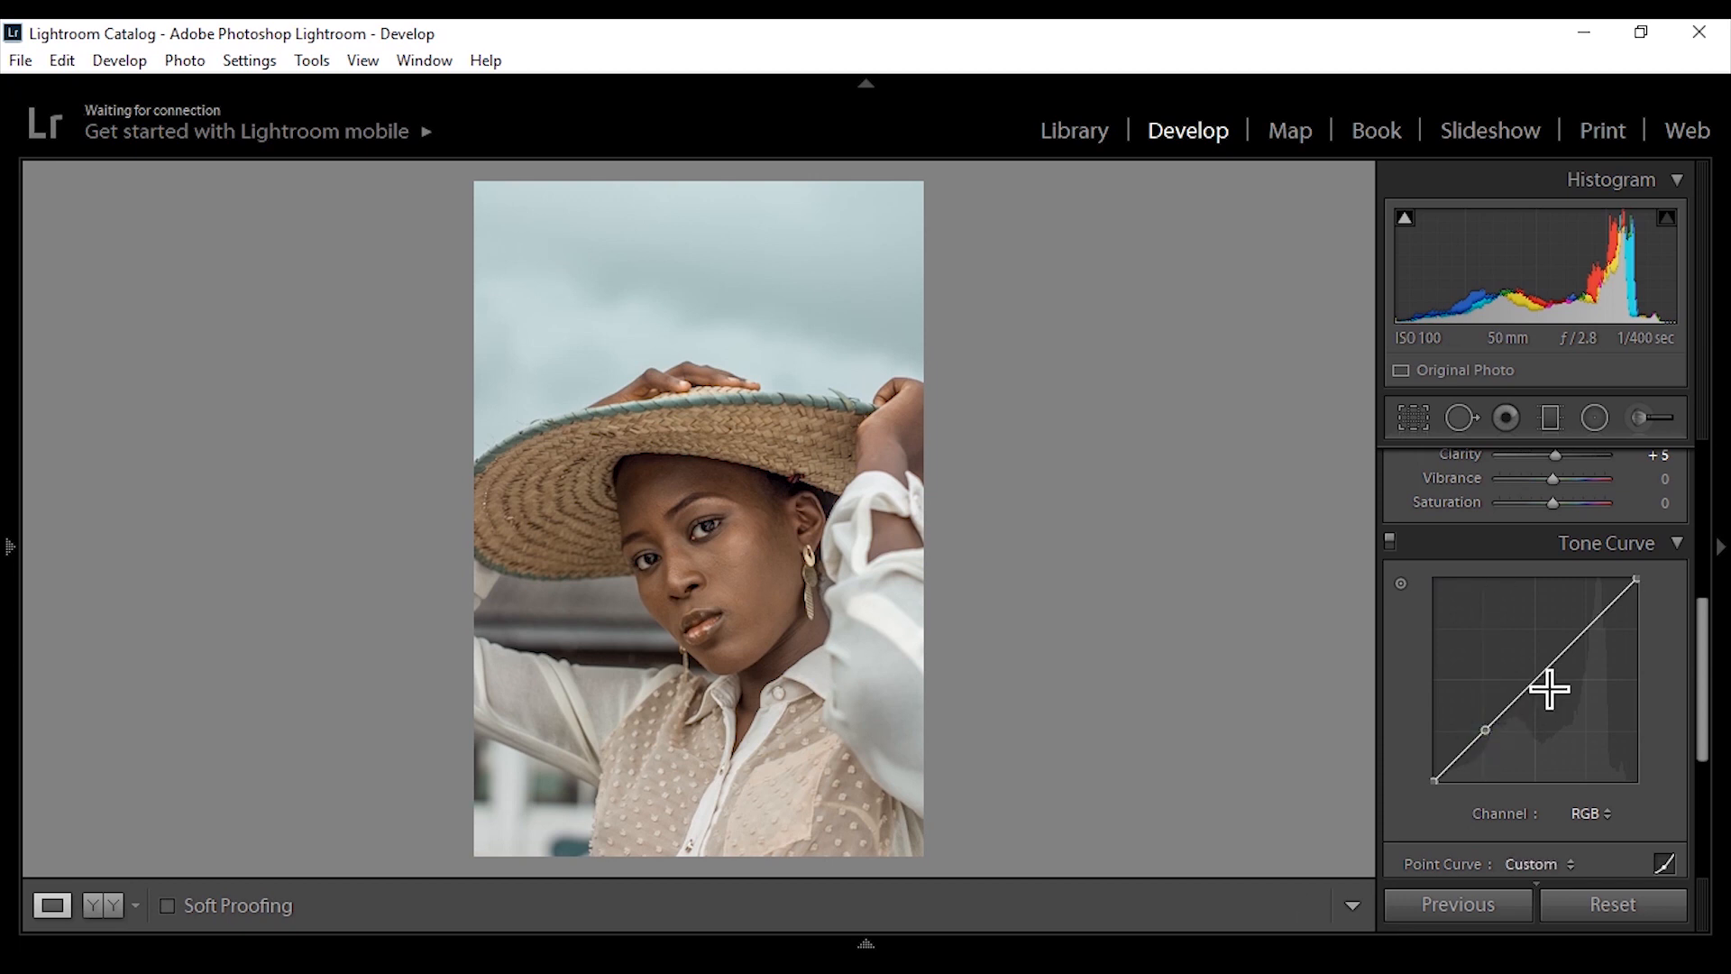
{"action": "left_click", "coordinate": [1536, 680]}
{"action": "left_click", "coordinate": [1589, 631]}
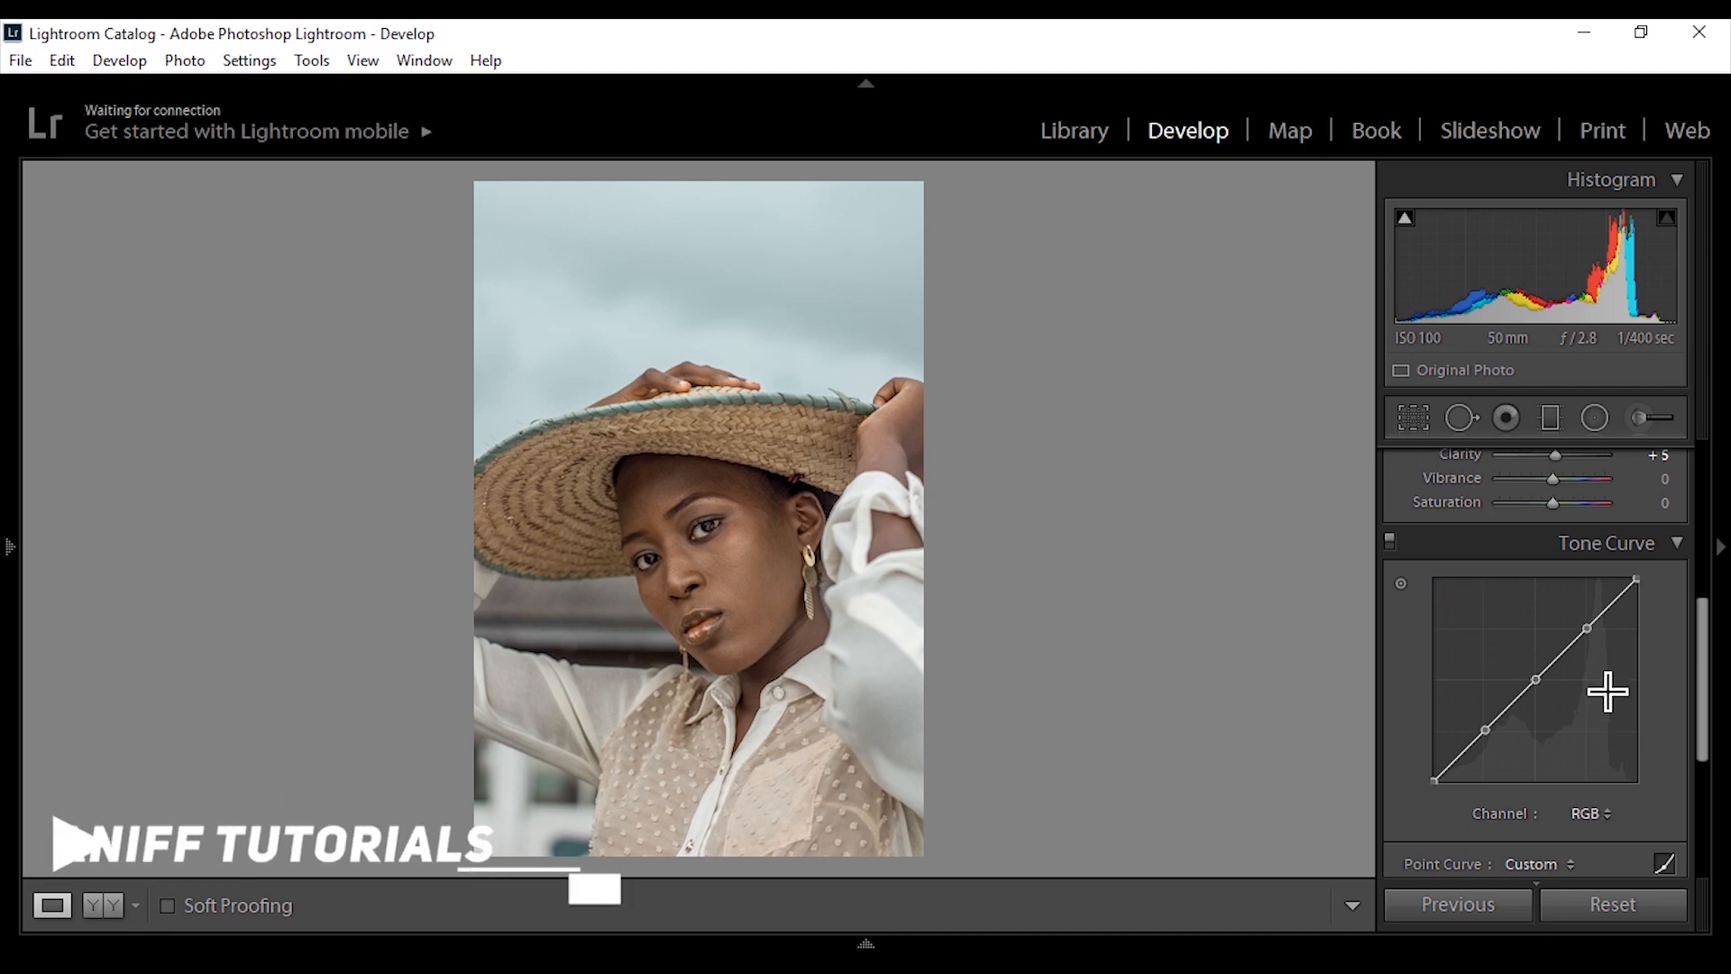
{"action": "left_click", "coordinate": [1591, 815]}
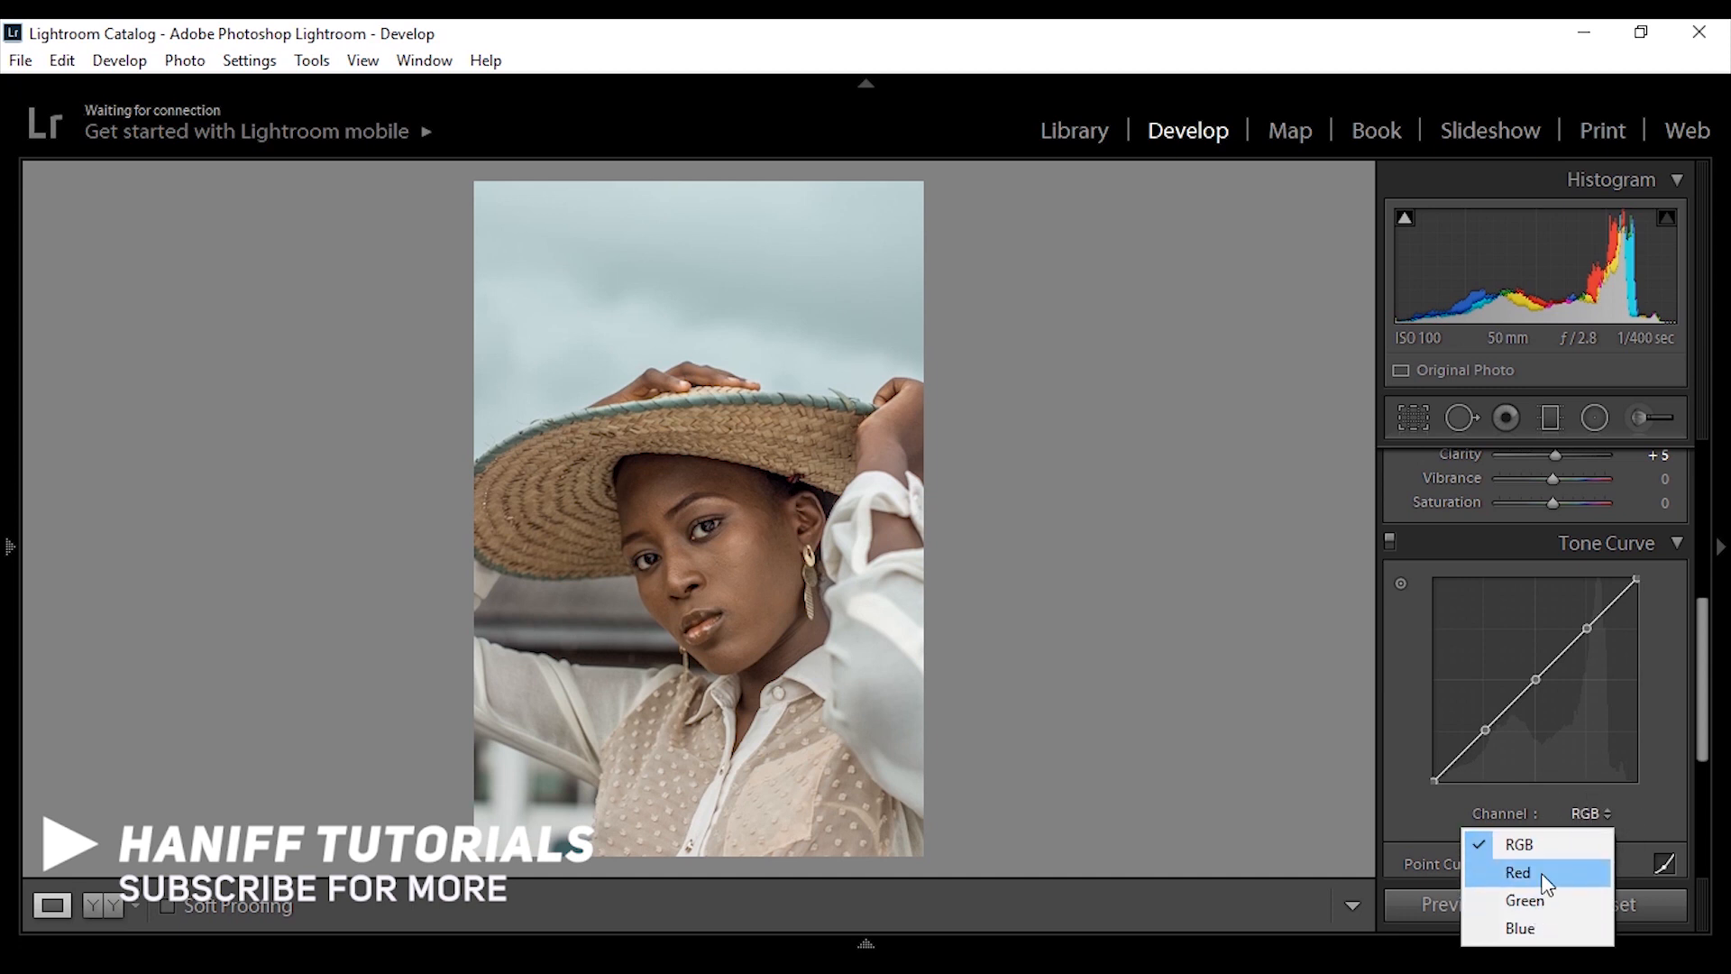
{"action": "left_click", "coordinate": [1553, 846]}
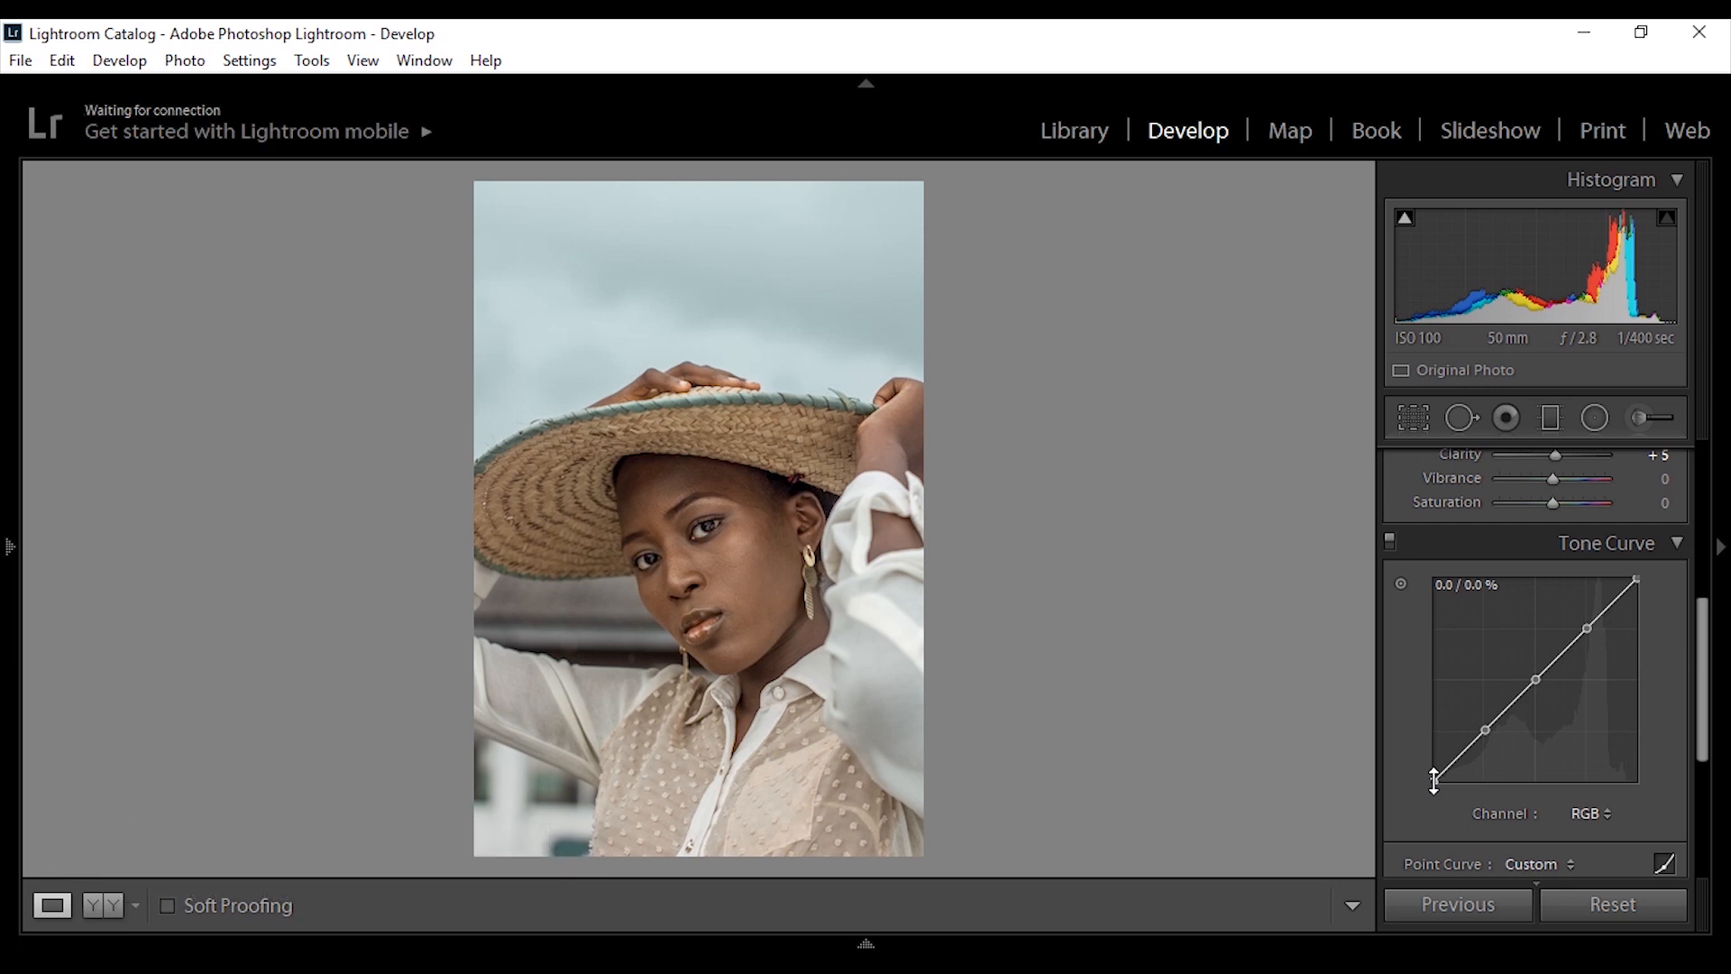
{"action": "mouse_move", "coordinate": [1433, 781]}
{"action": "left_mouse_down"}
{"action": "mouse_move", "coordinate": [1434, 721]}
{"action": "mouse_move", "coordinate": [1434, 781]}
{"action": "left_mouse_up"}
{"action": "left_click_drag", "start_coordinate": [1485, 730], "coordinate": [1485, 730]}
{"action": "left_click_drag", "start_coordinate": [1589, 630], "coordinate": [1589, 631]}
View the tone curve's Green channel and return to the RGB channel.
{"action": "left_click", "coordinate": [1592, 814]}
{"action": "left_click", "coordinate": [1507, 901]}
{"action": "left_click", "coordinate": [1596, 811]}
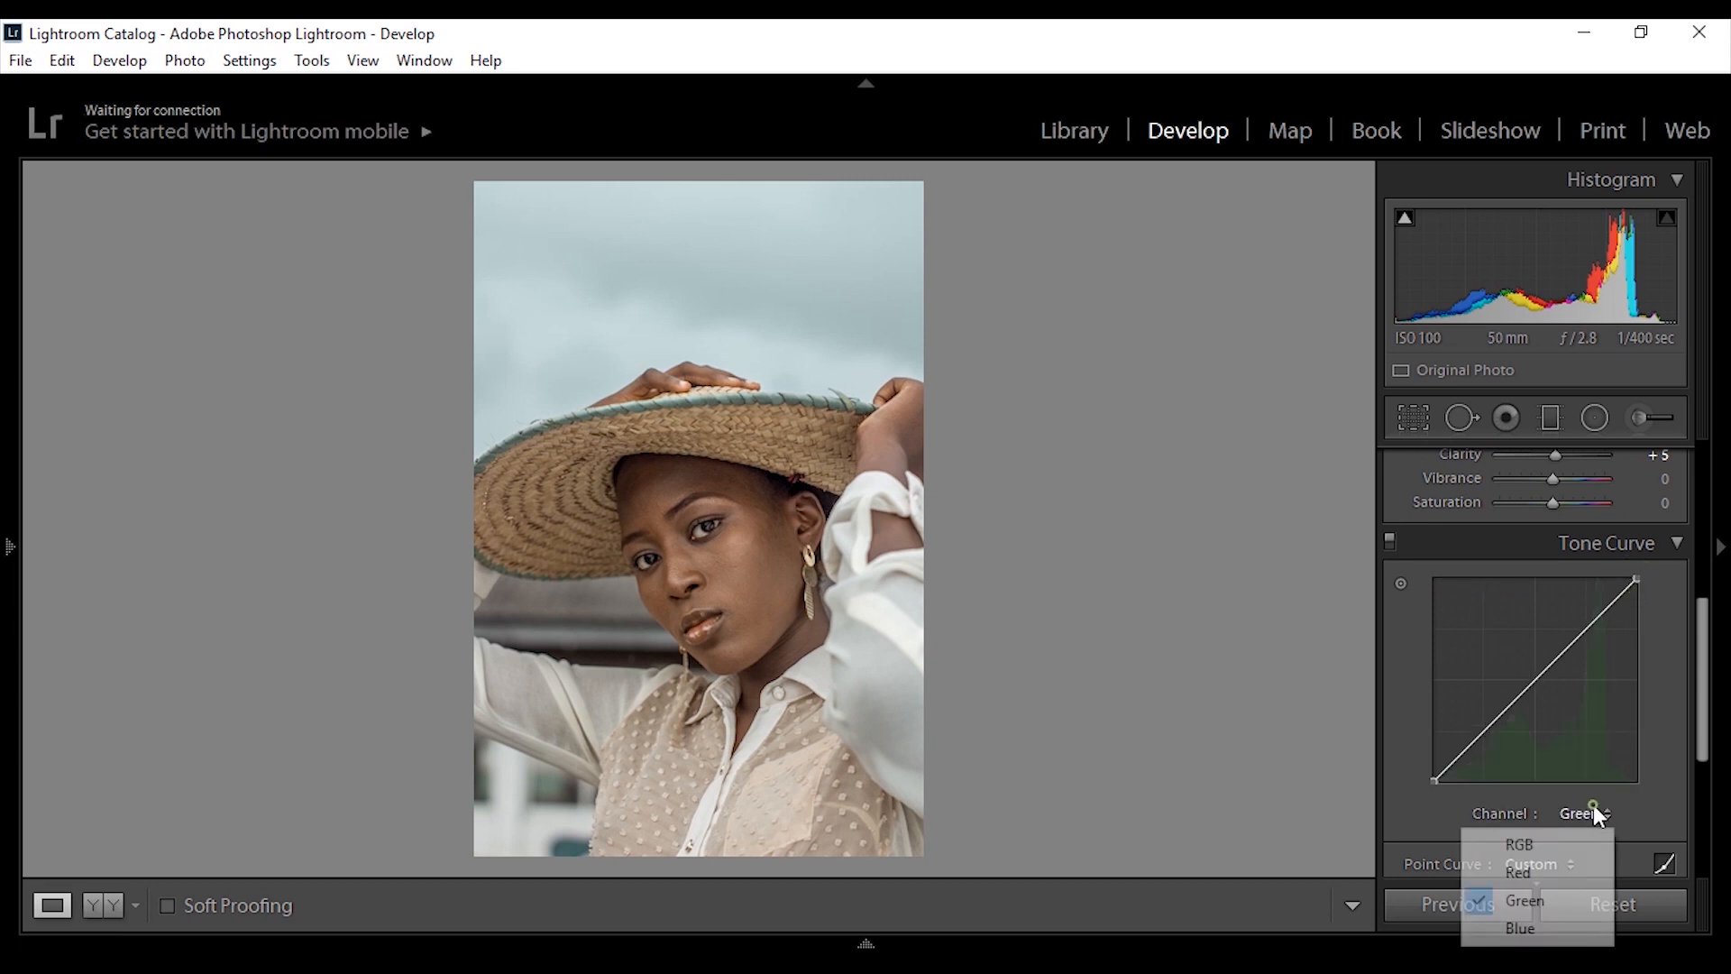
{"action": "left_click", "coordinate": [1533, 845]}
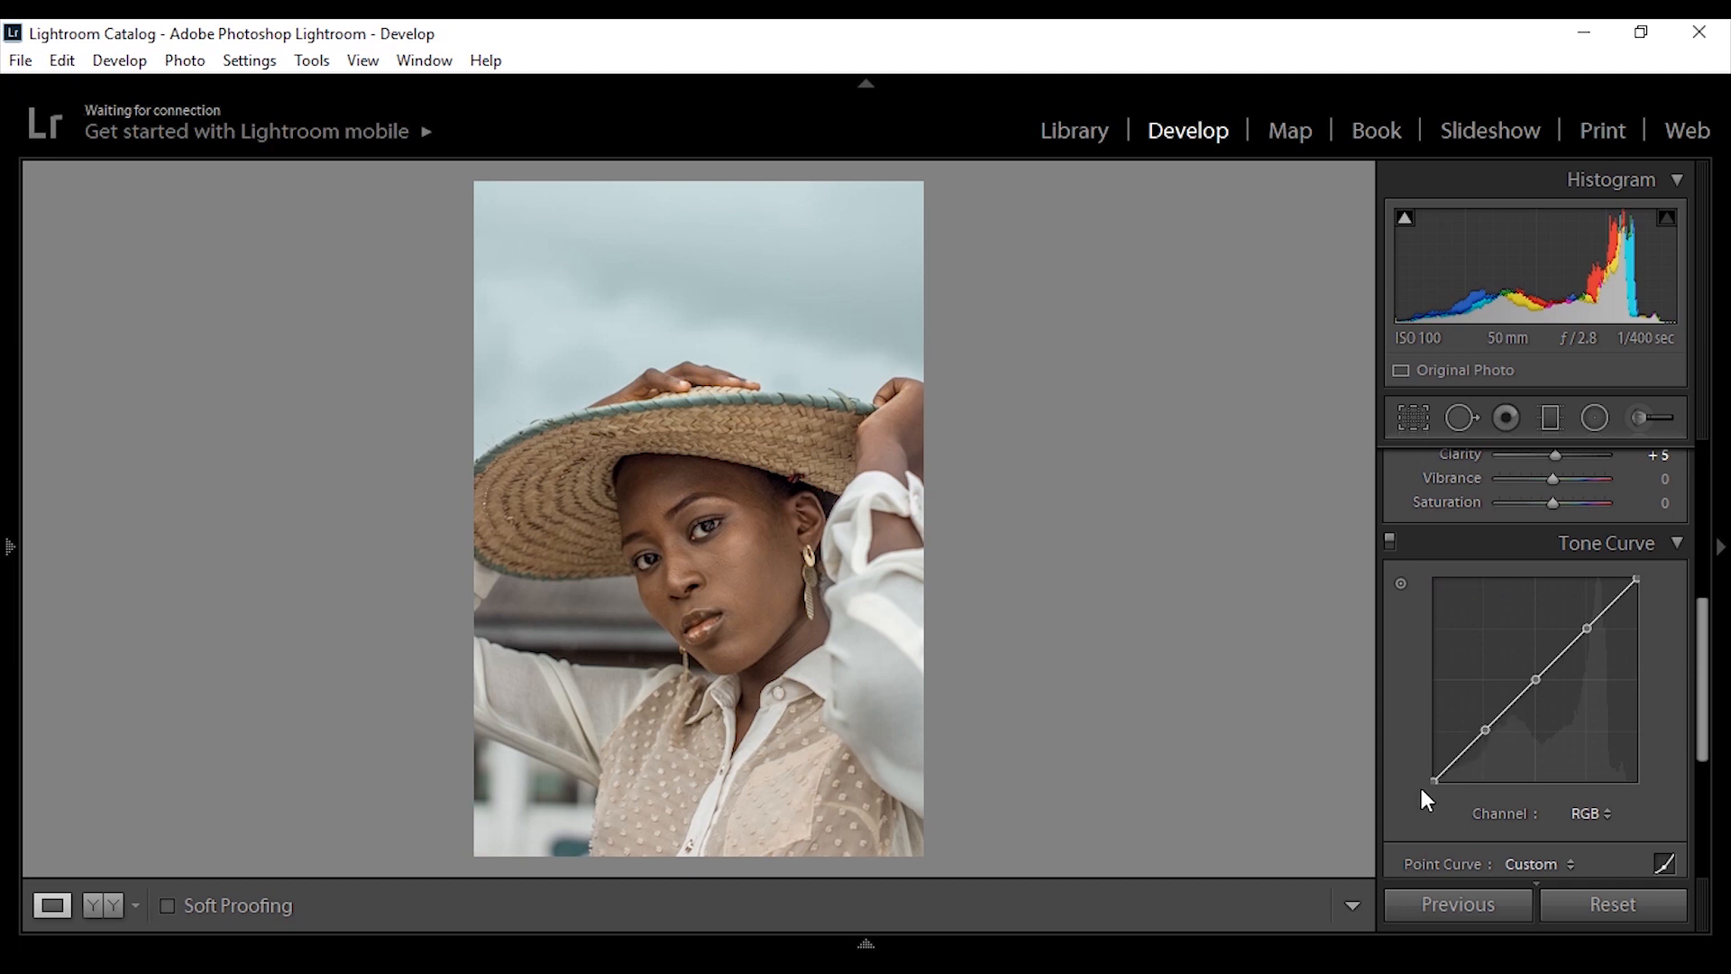
{"action": "left_click", "coordinate": [1594, 812]}
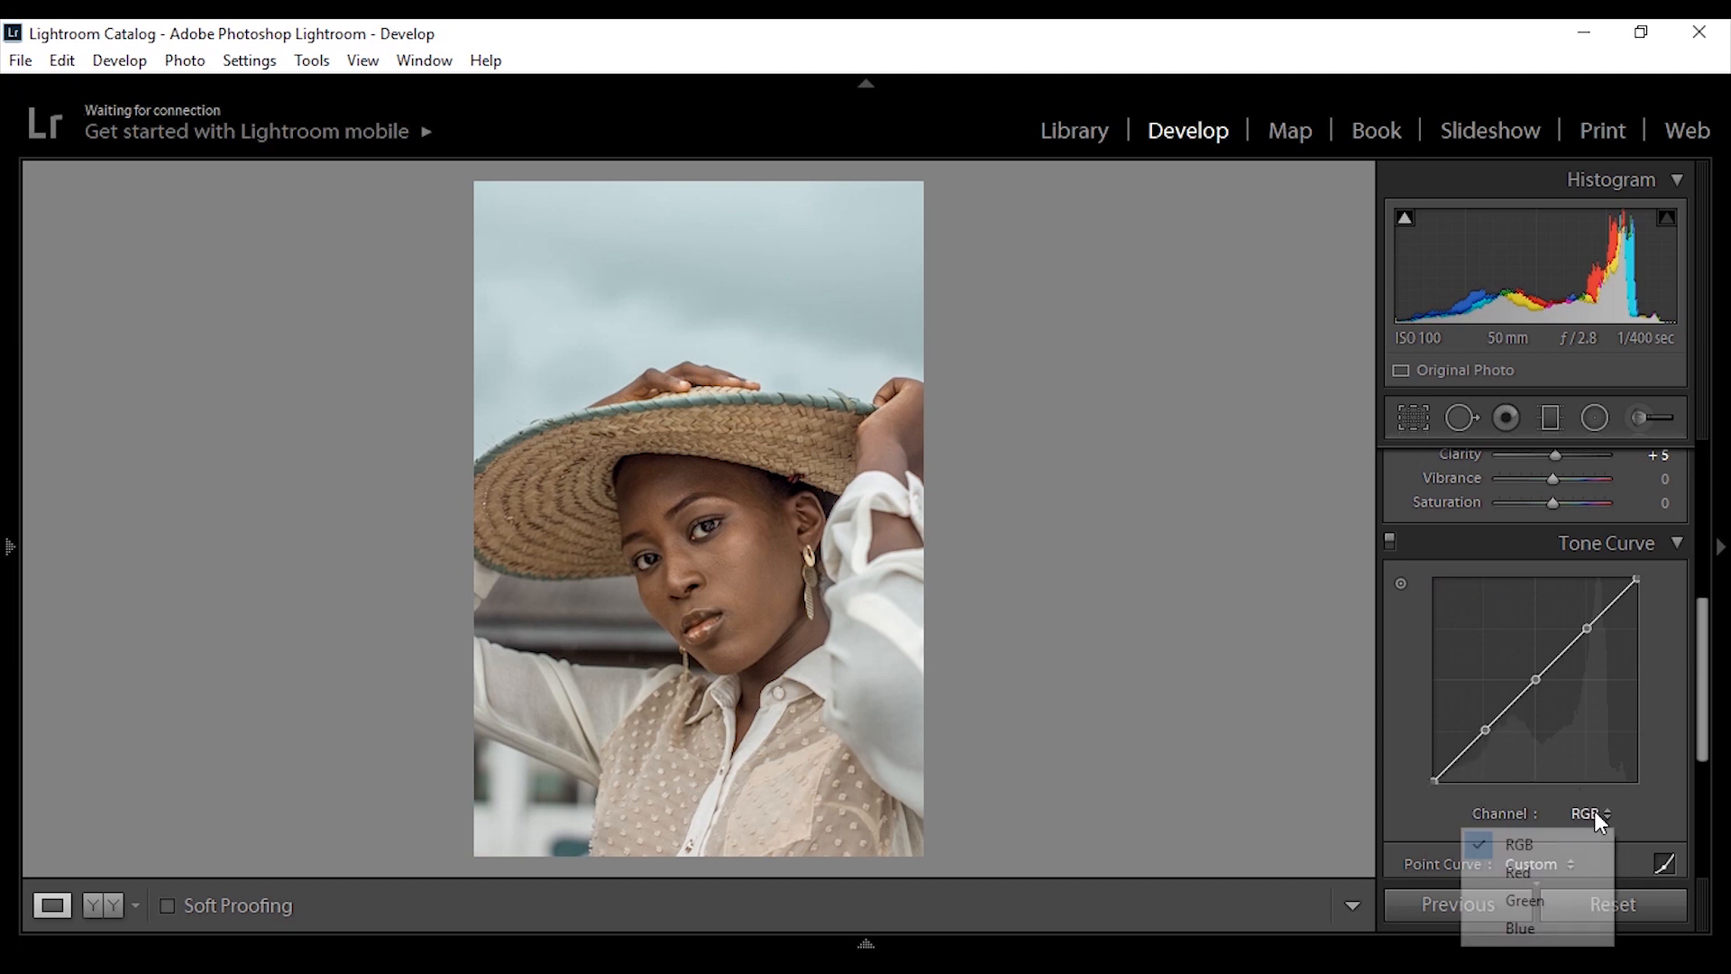
{"action": "left_click", "coordinate": [1674, 732]}
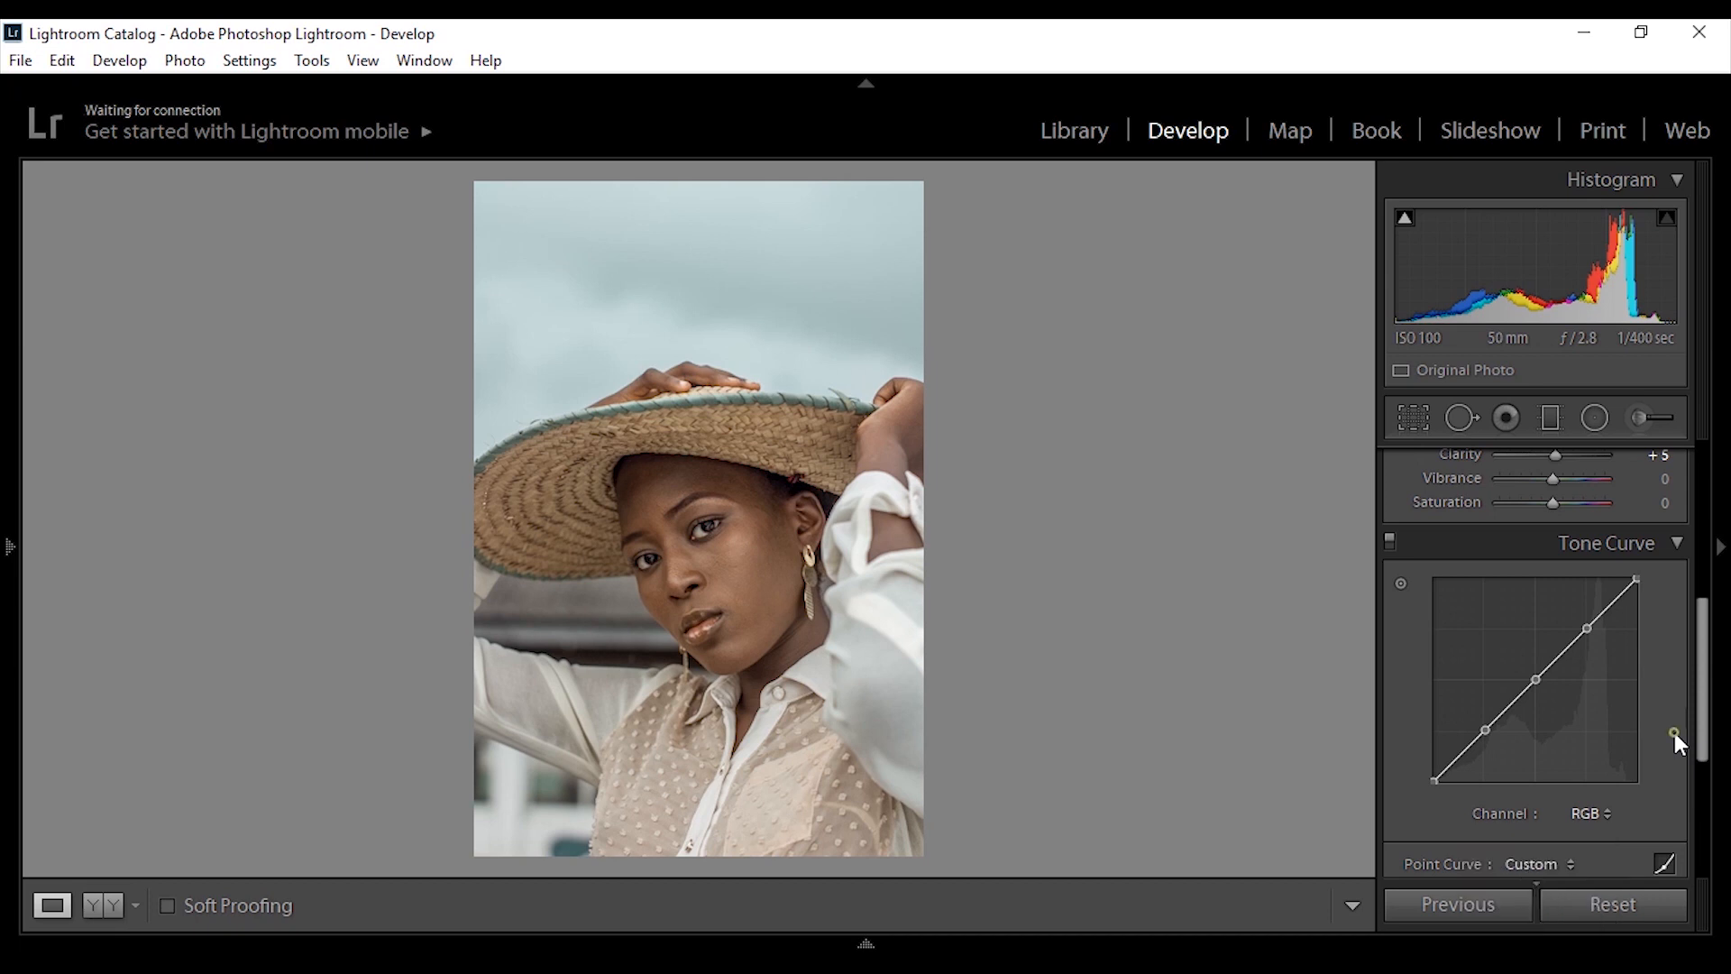
{"action": "left_click", "coordinate": [1586, 818]}
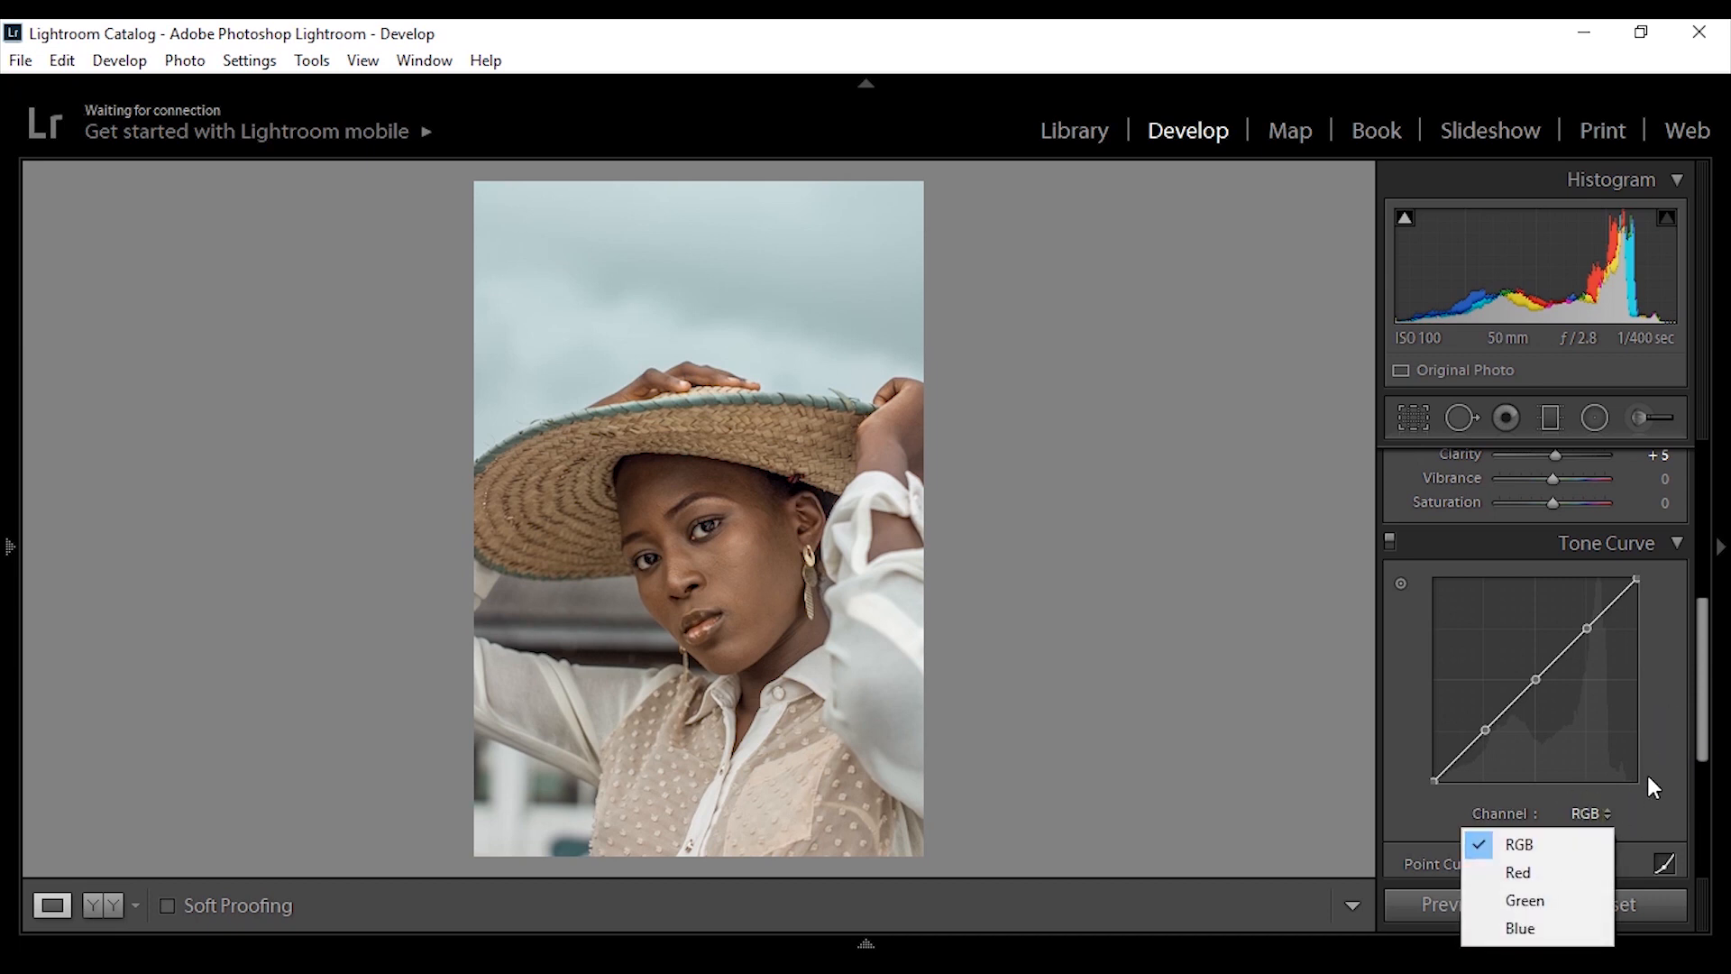
{"action": "left_click", "coordinate": [1673, 740]}
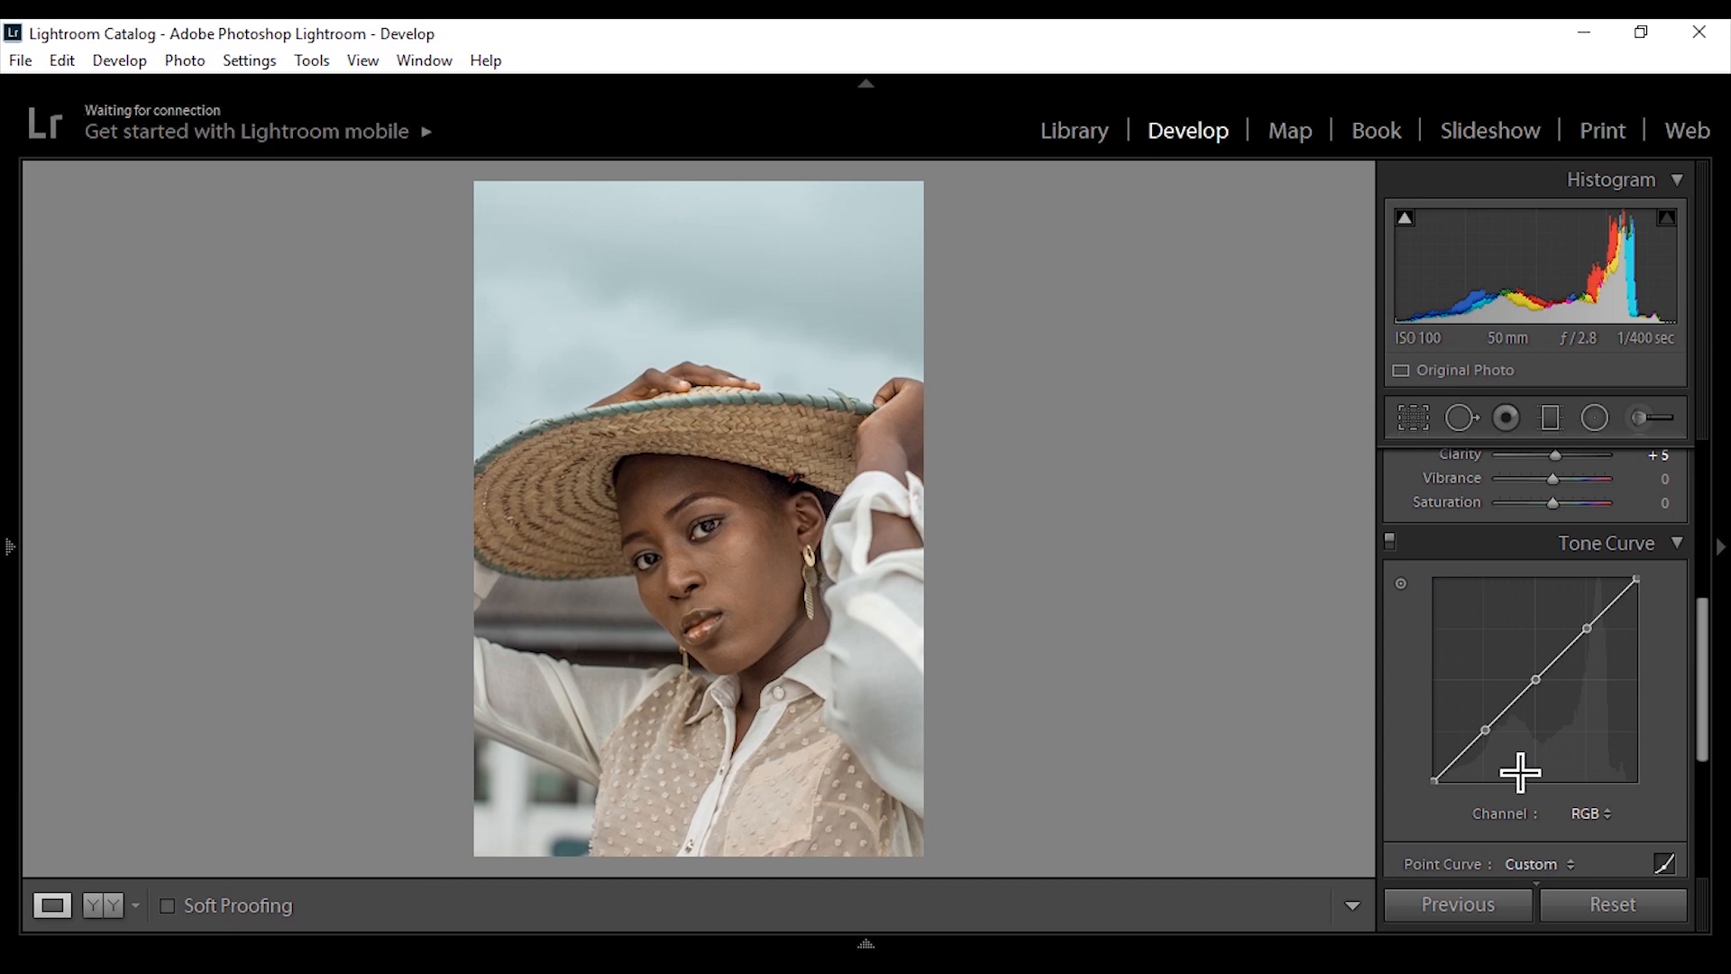
Shape a subtle S-curve on the RGB channel: lower the shadows point slightly and raise the midtones and highlights points slightly.
{"action": "left_click_drag", "start_coordinate": [1484, 732], "coordinate": [1538, 678]}
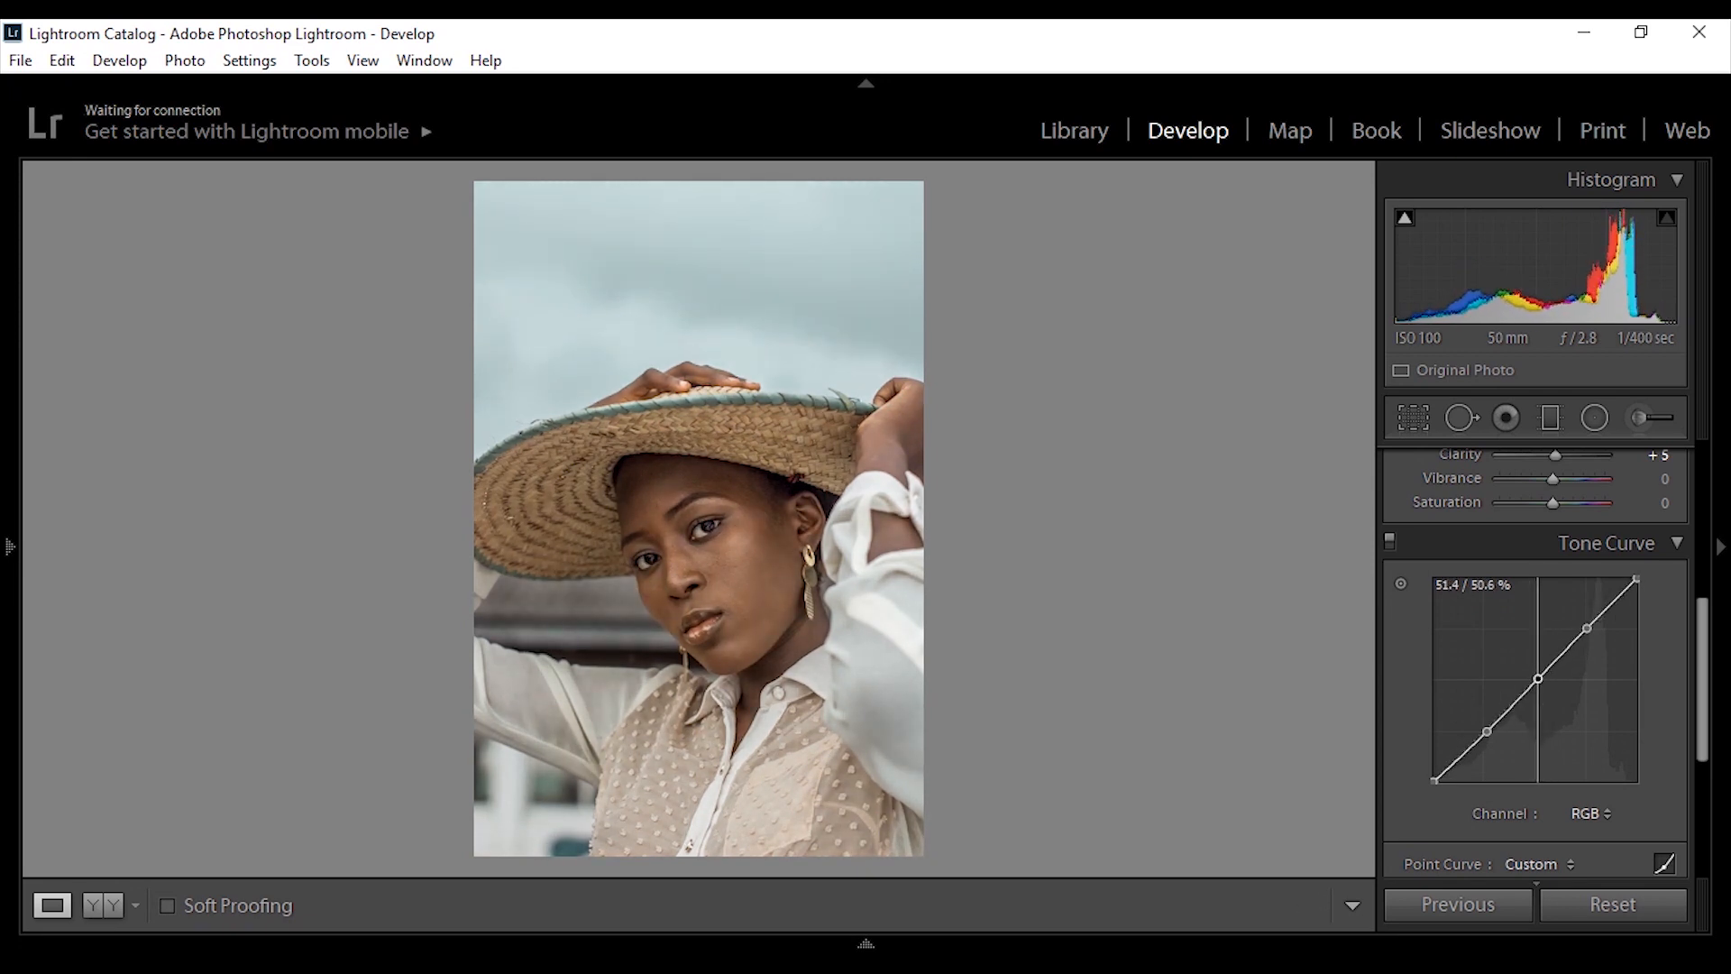
{"action": "left_click_drag", "start_coordinate": [1538, 678], "coordinate": [1535, 679]}
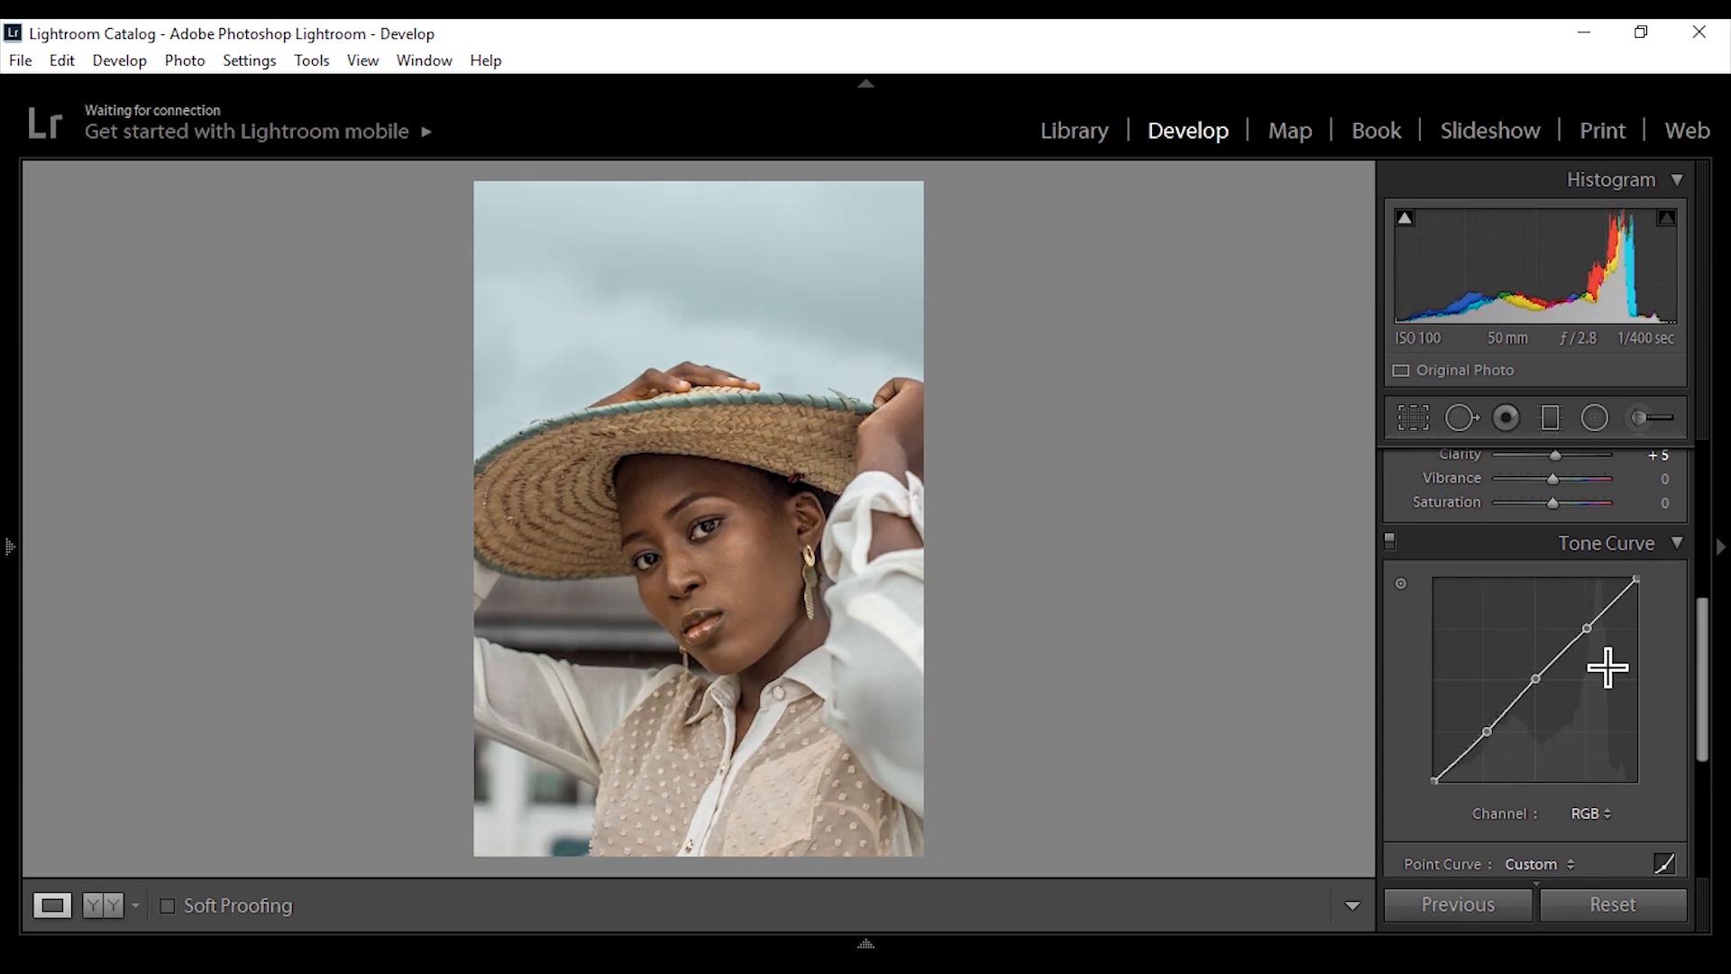
{"action": "left_click_drag", "start_coordinate": [1587, 628], "coordinate": [1587, 625]}
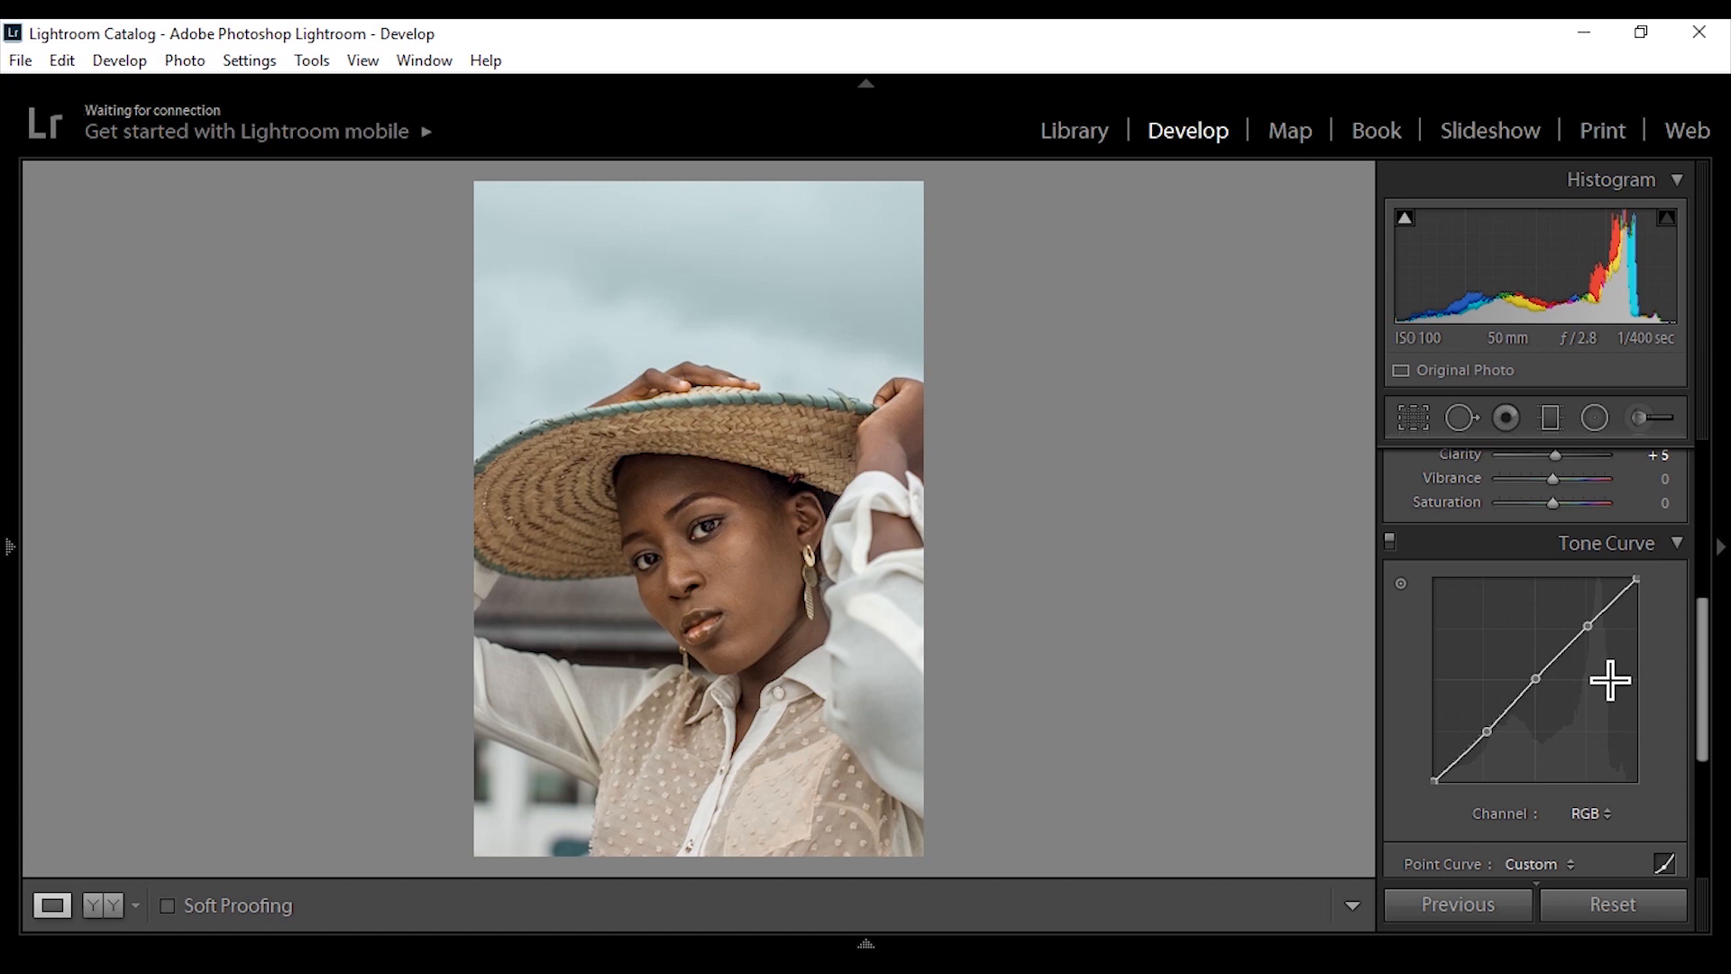
Add three control points to the Red channel curve at the shadows, midtones and highlights, spaced at the quarter grid lines.
{"action": "left_click", "coordinate": [1584, 813]}
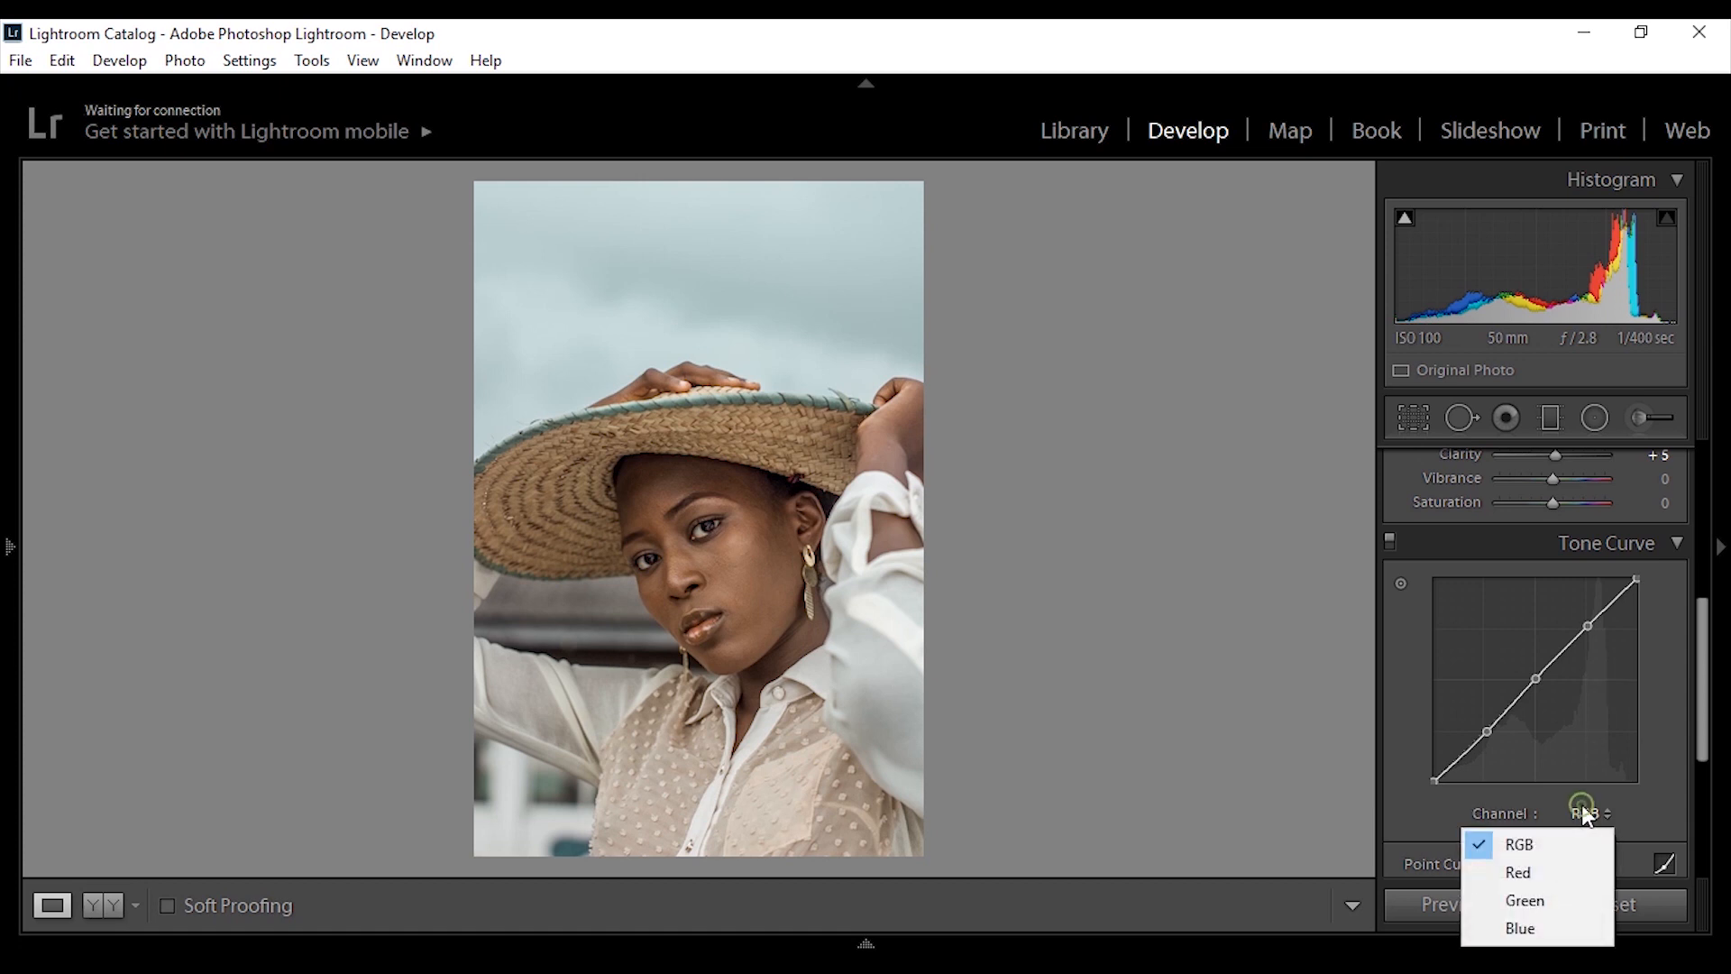
{"action": "left_click", "coordinate": [1542, 871]}
{"action": "left_click", "coordinate": [1486, 729]}
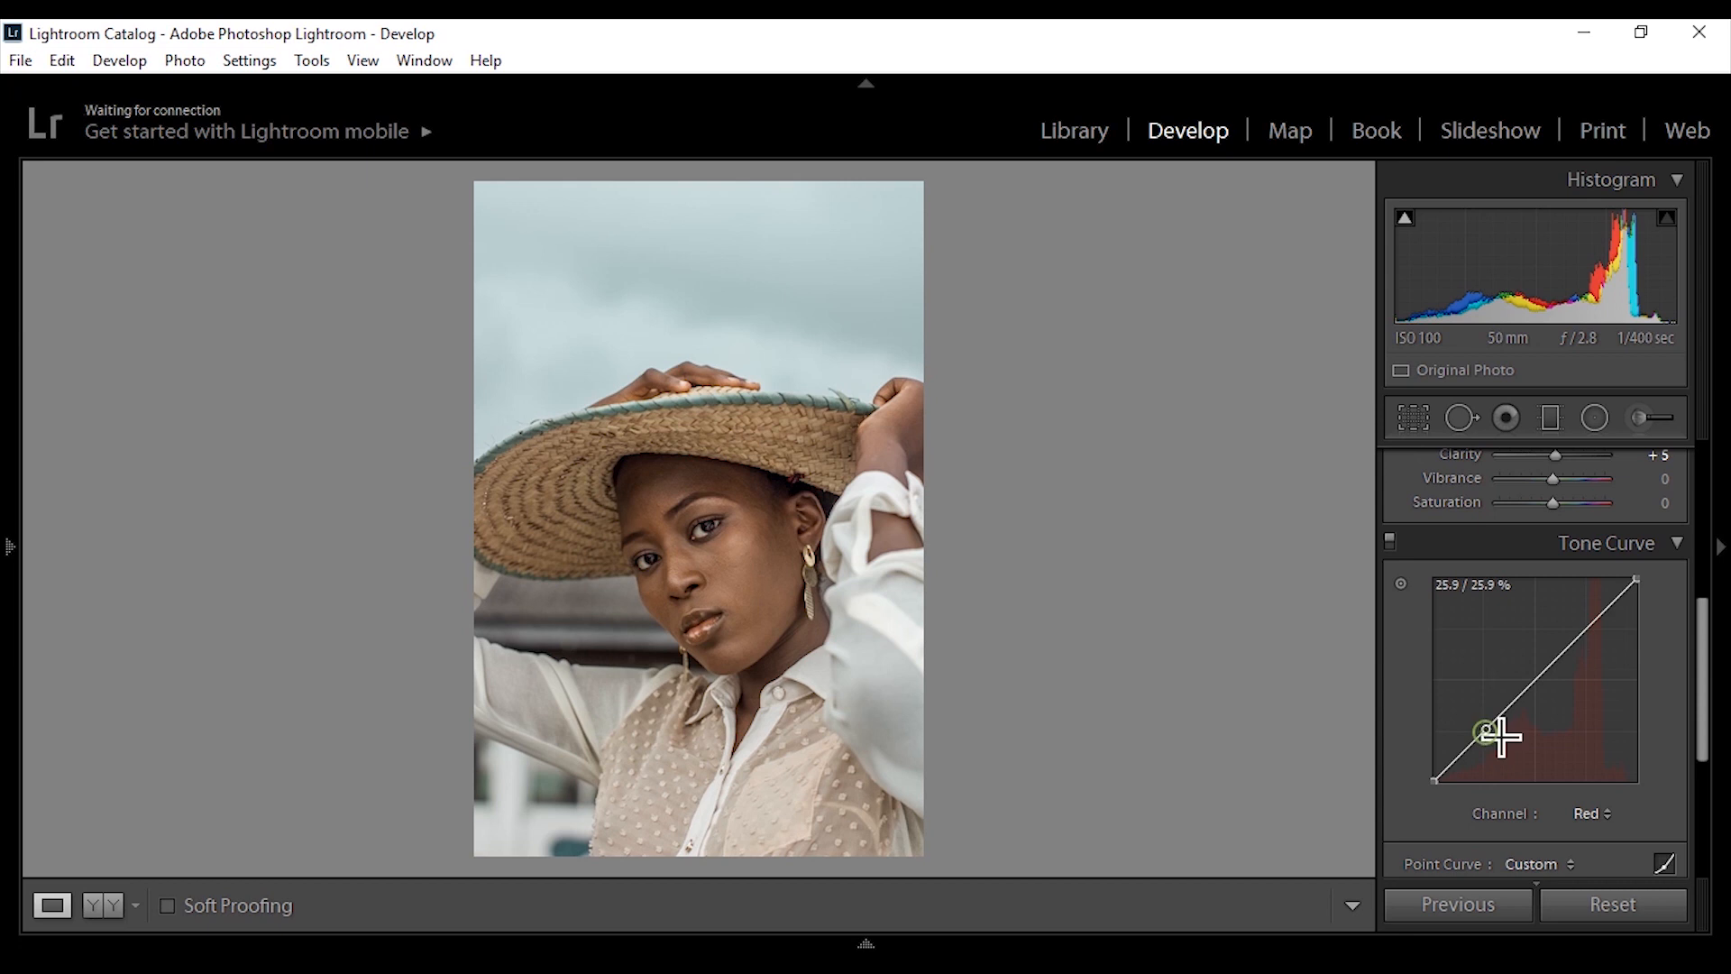
{"action": "left_click", "coordinate": [1534, 682]}
{"action": "left_click", "coordinate": [1586, 630]}
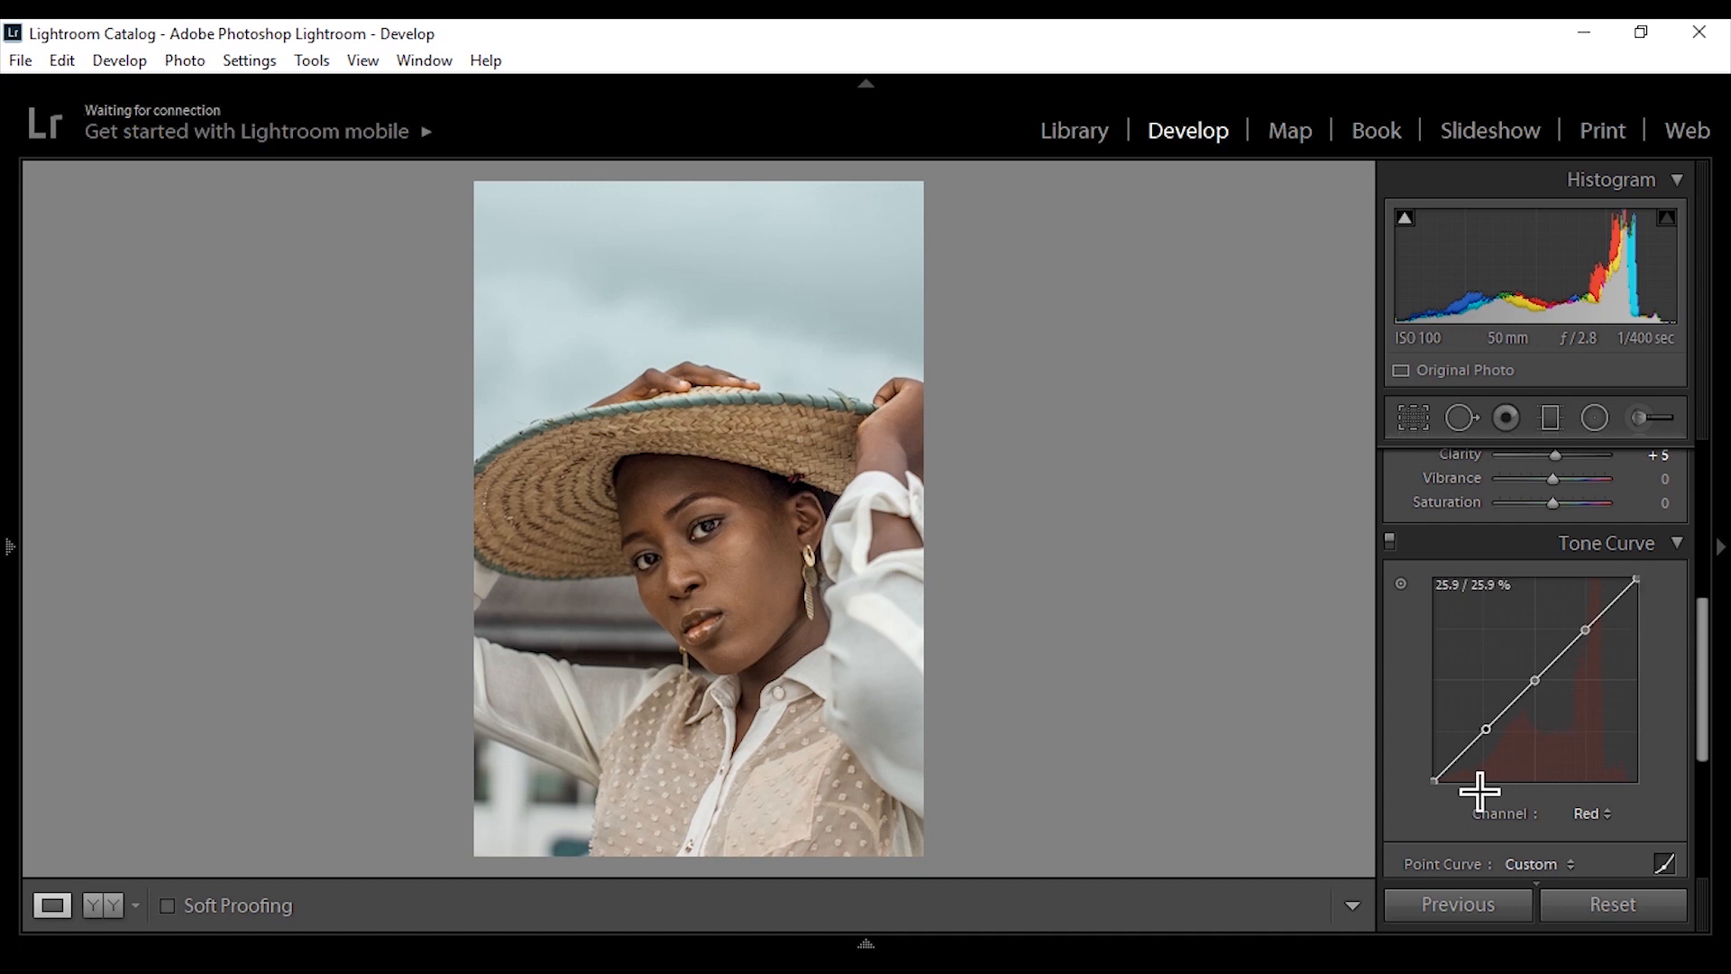
Try raising the Red channel's black endpoint to the height of the shadows point, and undo it.
{"action": "left_click_drag", "start_coordinate": [1434, 781], "coordinate": [1433, 753]}
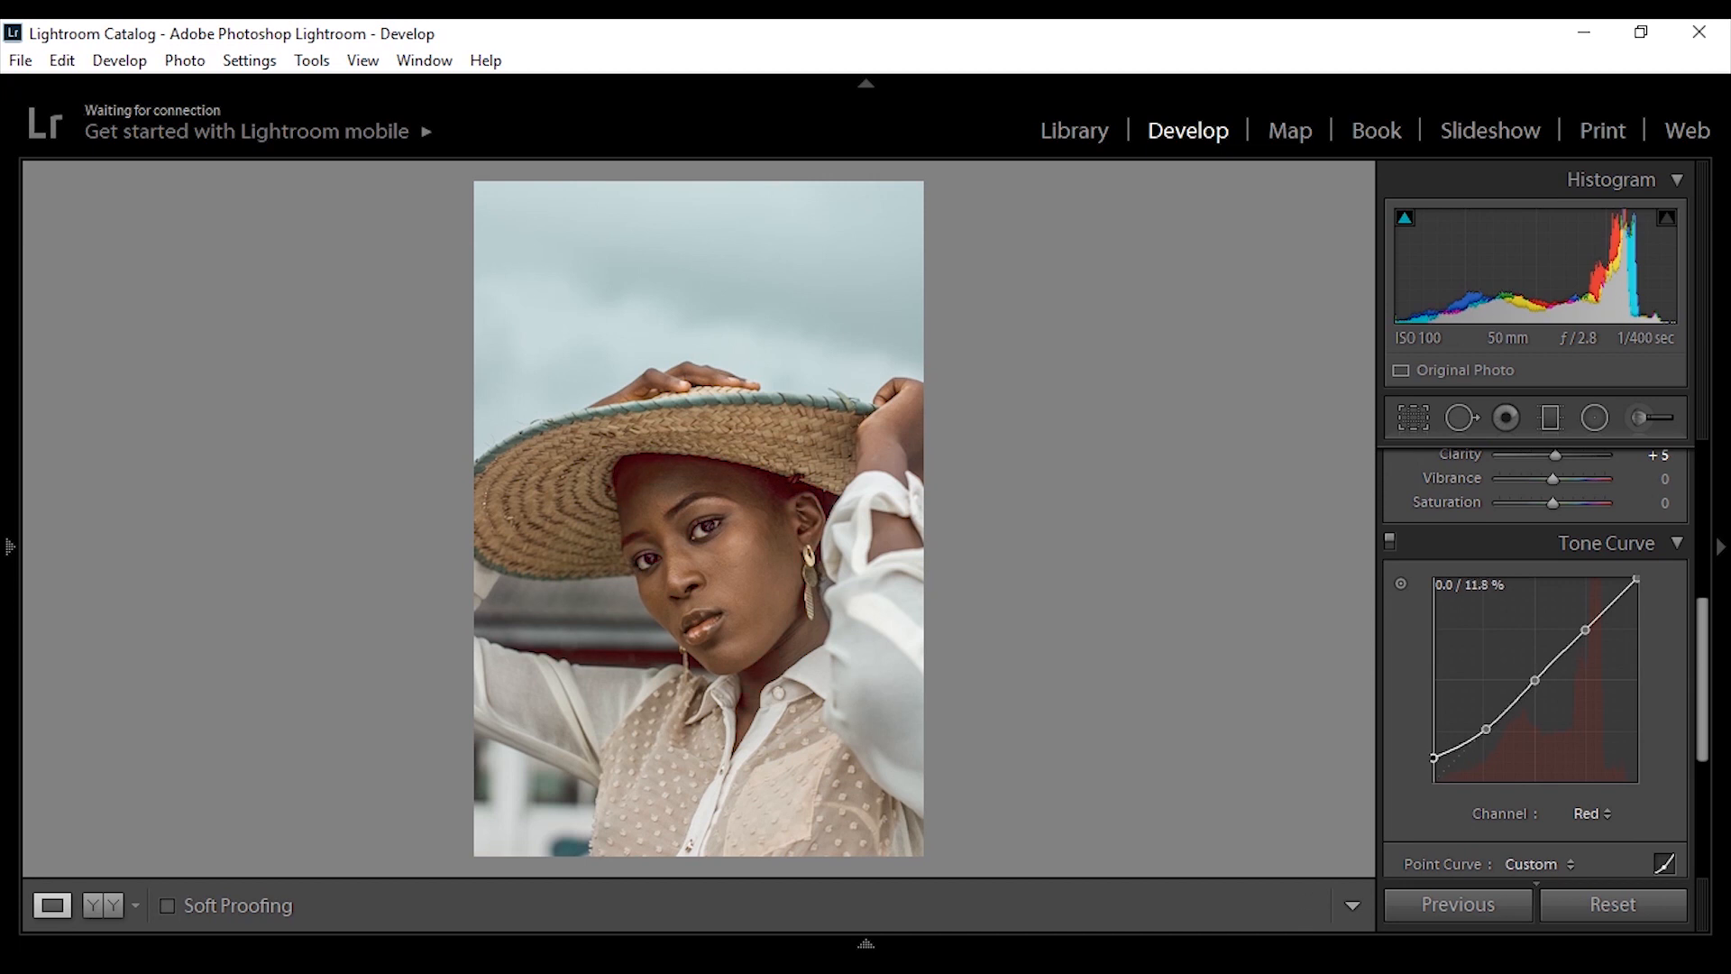
{"action": "left_click_drag", "start_coordinate": [1433, 757], "coordinate": [1433, 729]}
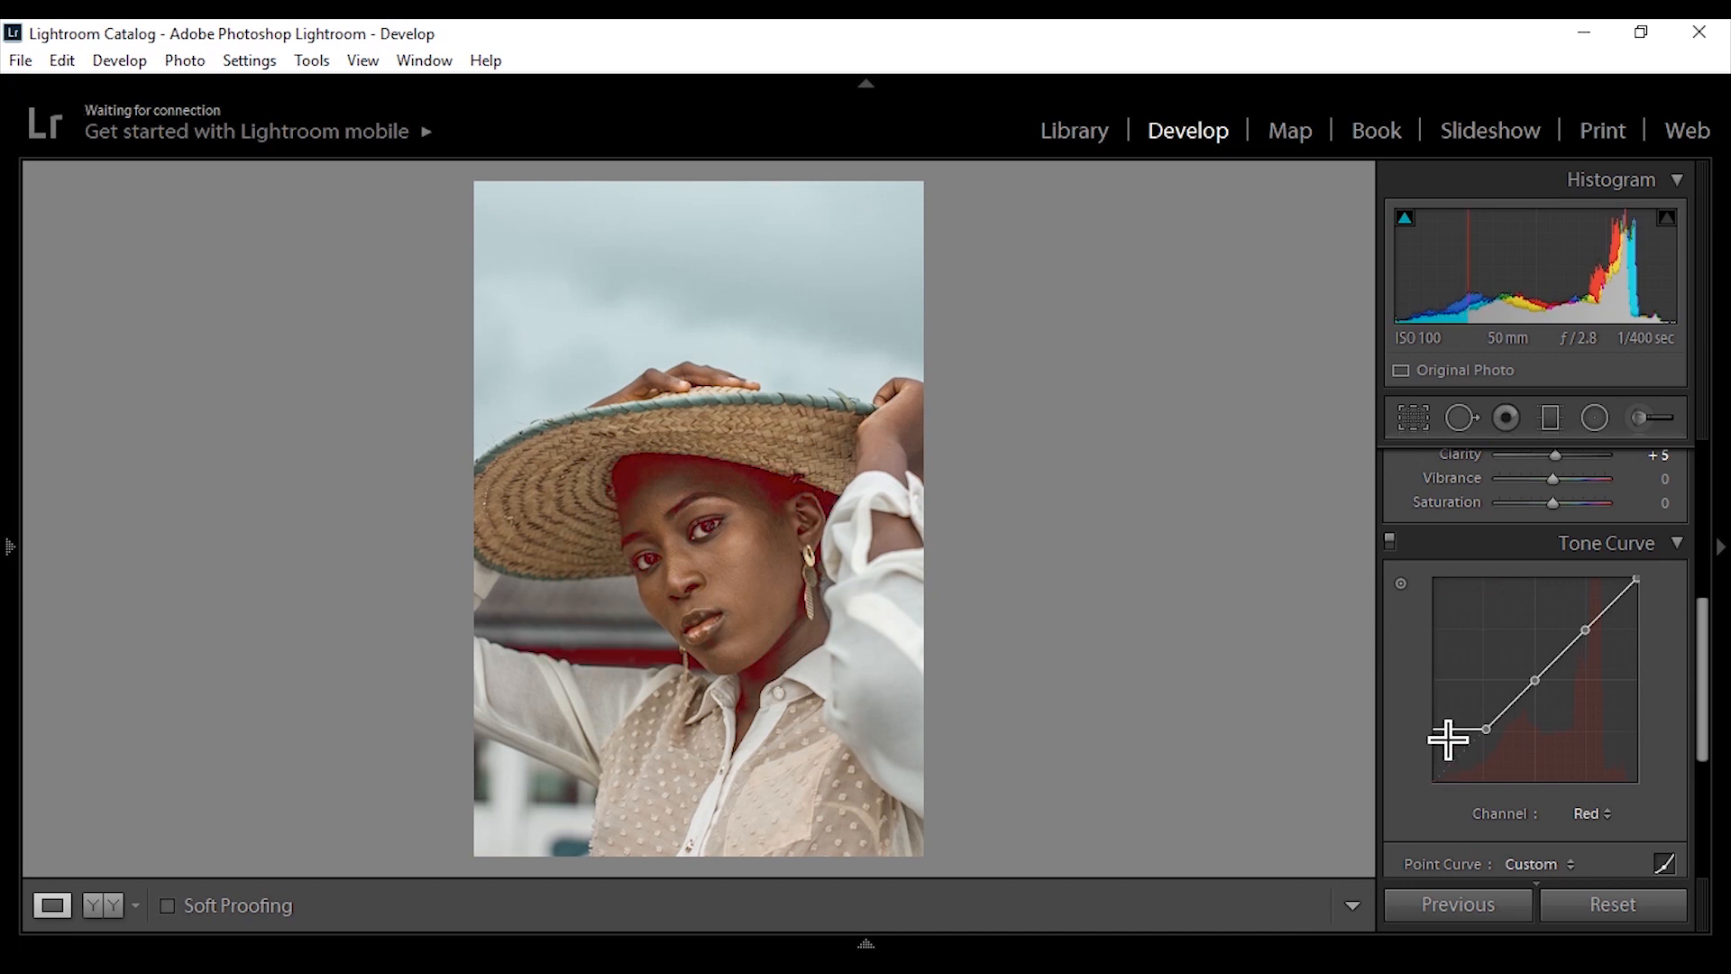
{"action": "key", "text": "ctrl+z"}
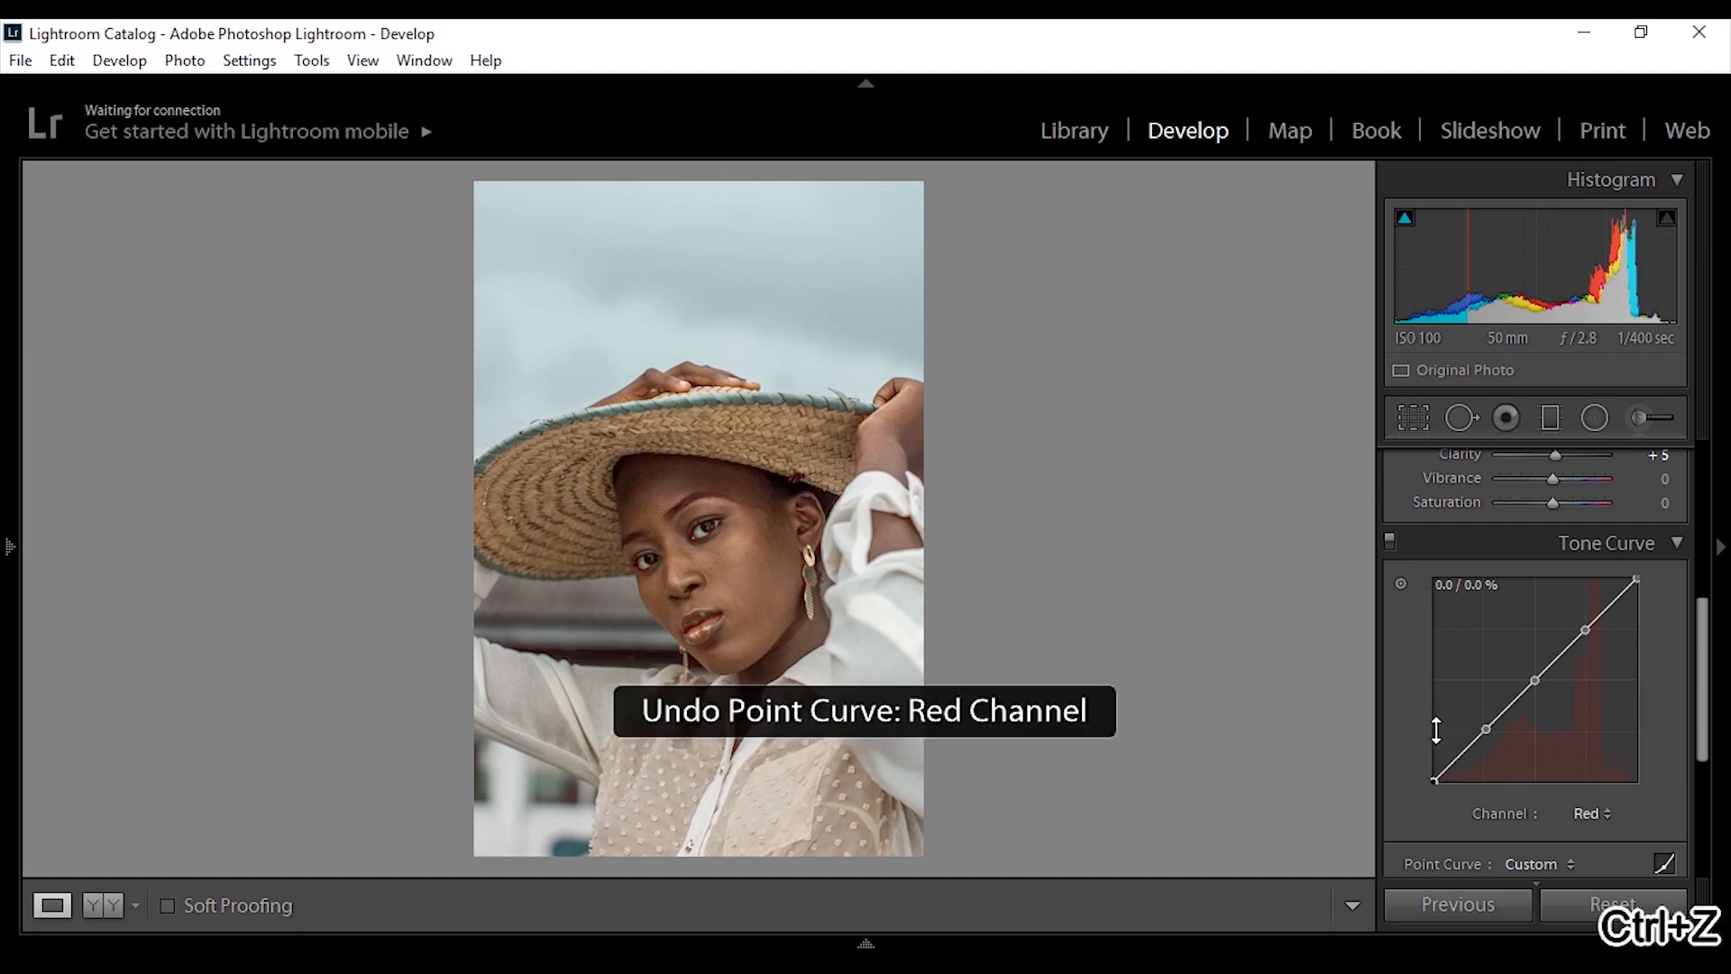
Try small shifts of the Red channel's shadows and midtones points and pull its highlights point below the diagonal.
{"action": "left_click_drag", "start_coordinate": [1488, 728], "coordinate": [1485, 722]}
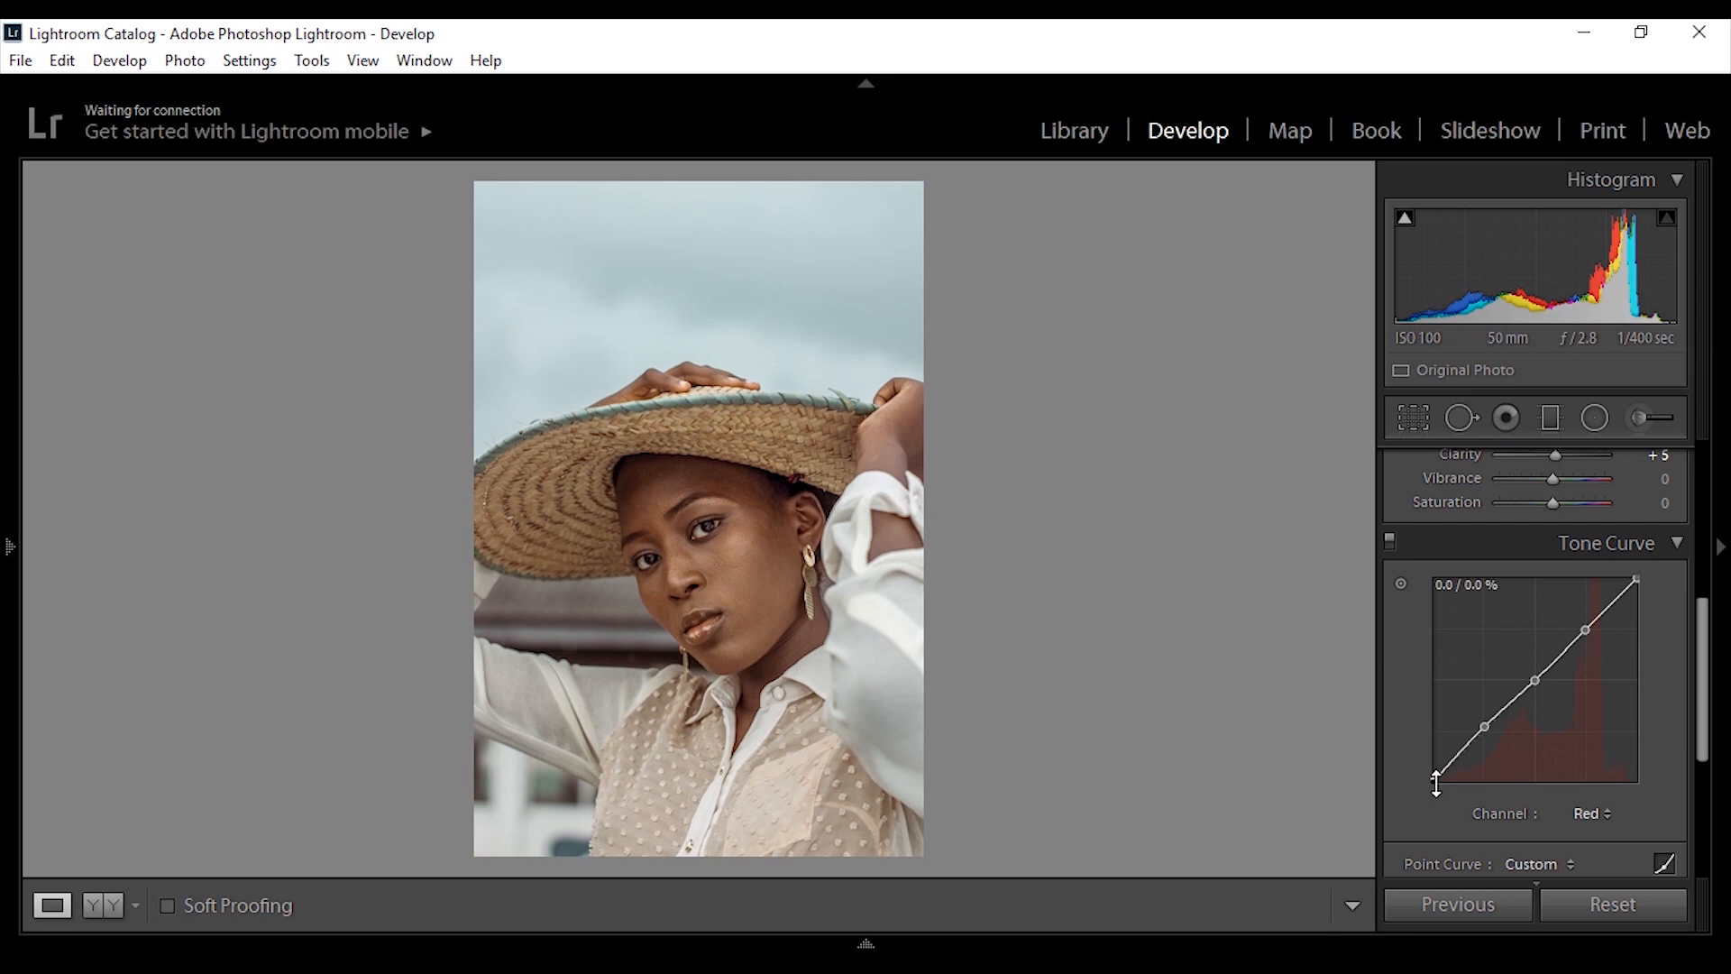
{"action": "left_click_drag", "start_coordinate": [1484, 727], "coordinate": [1535, 674]}
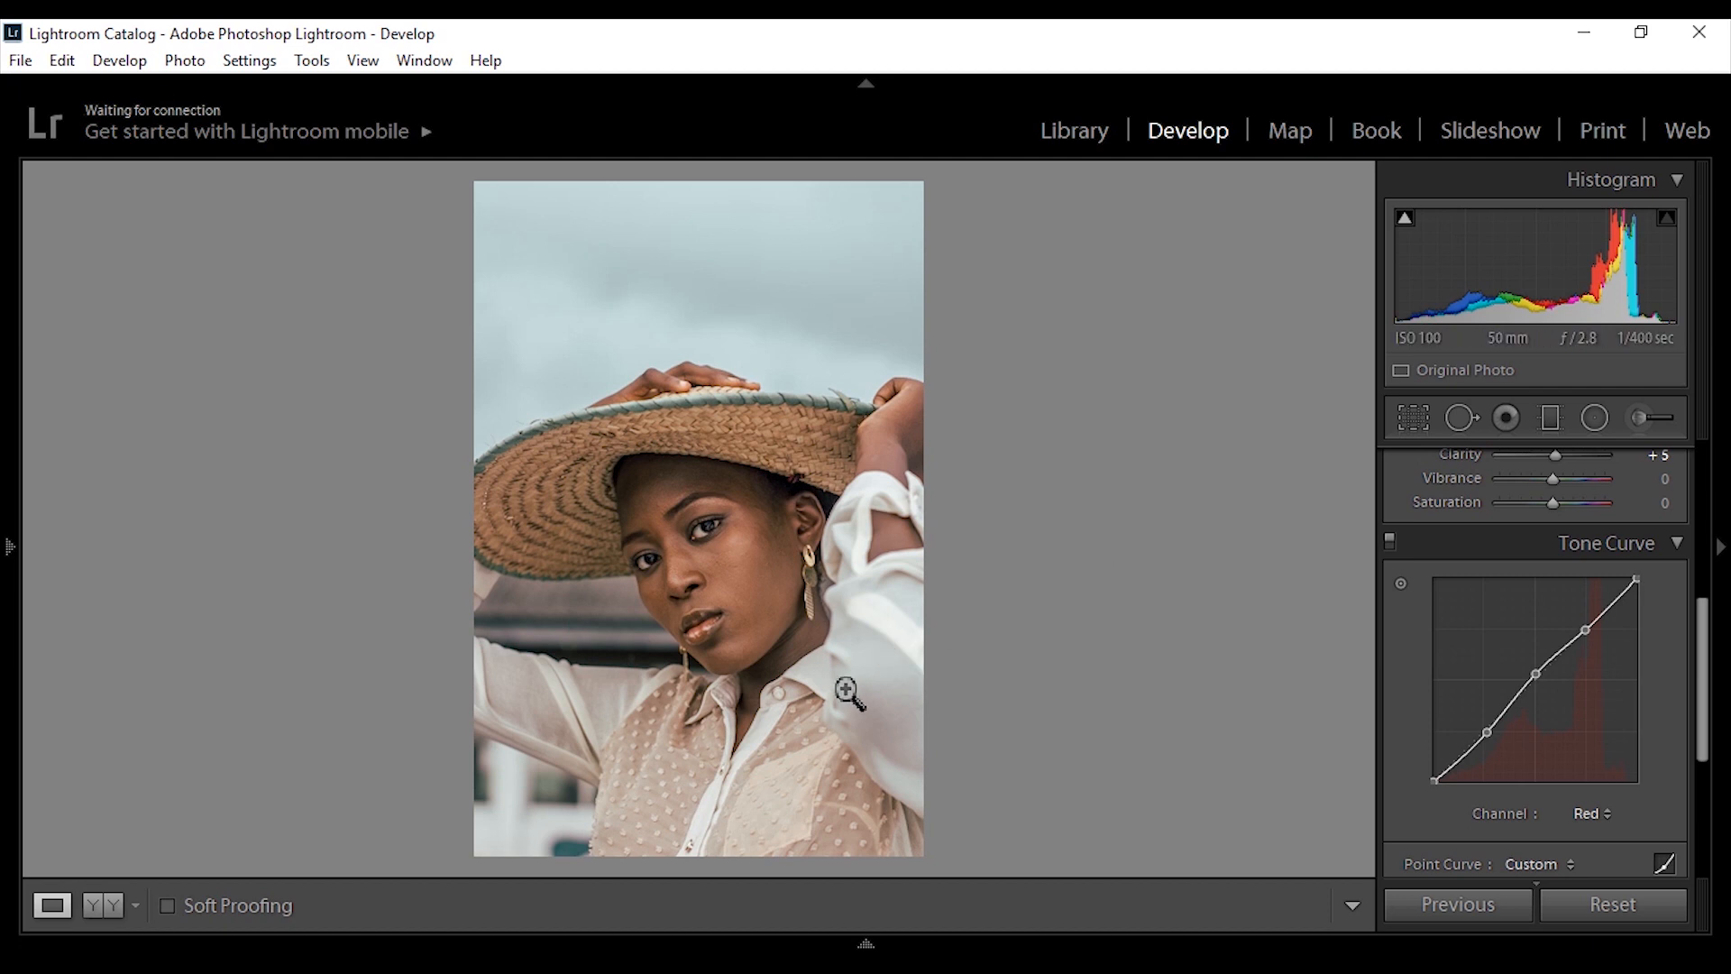
{"action": "left_click_drag", "start_coordinate": [1535, 675], "coordinate": [1538, 677]}
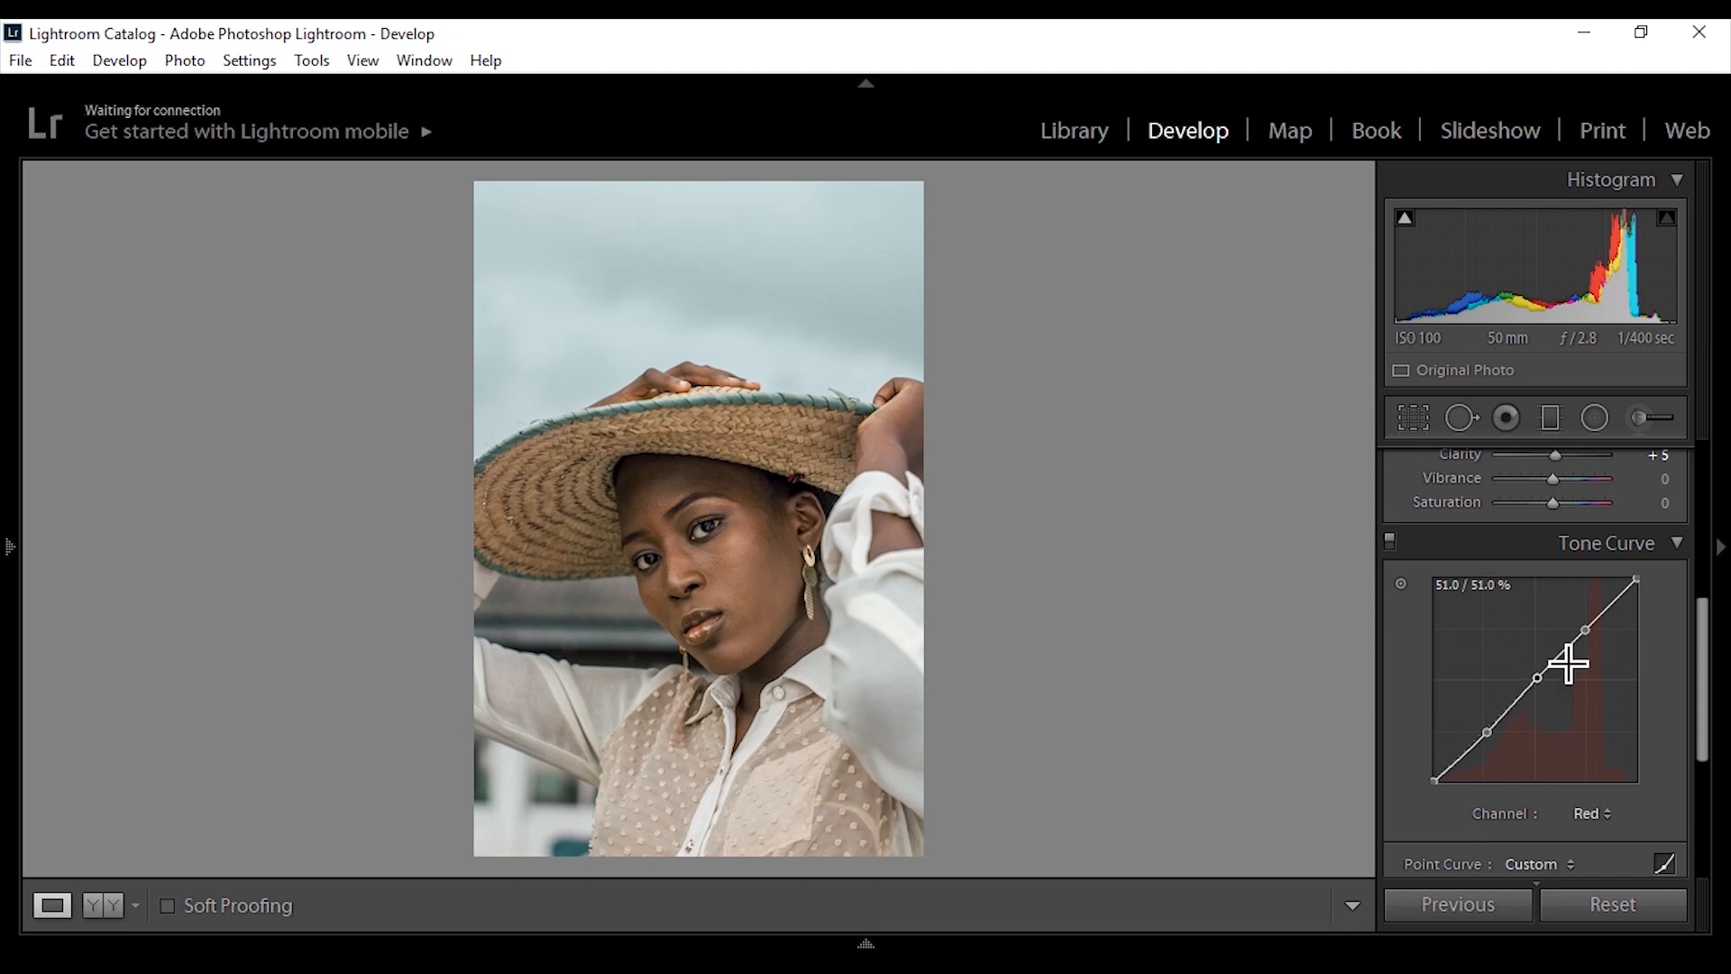
{"action": "mouse_move", "coordinate": [1585, 629]}
{"action": "left_mouse_down"}
{"action": "mouse_move", "coordinate": [1582, 613]}
{"action": "mouse_move", "coordinate": [1595, 636]}
{"action": "left_mouse_up"}
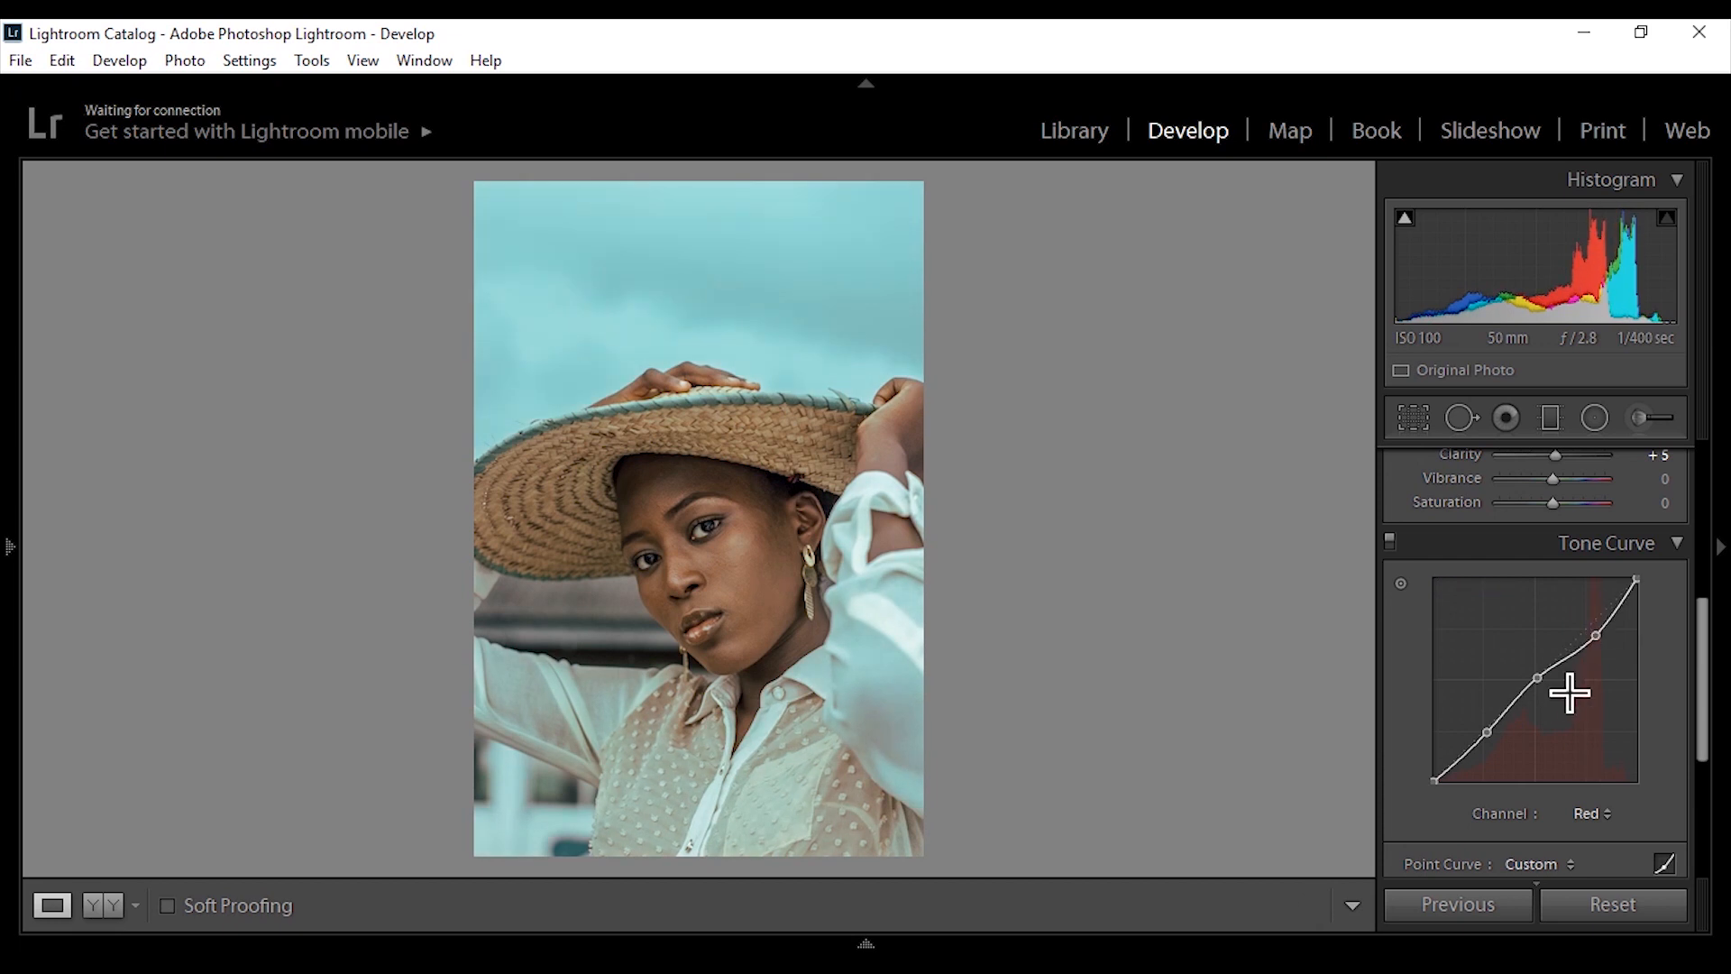
{"action": "left_click_drag", "start_coordinate": [1537, 678], "coordinate": [1539, 682]}
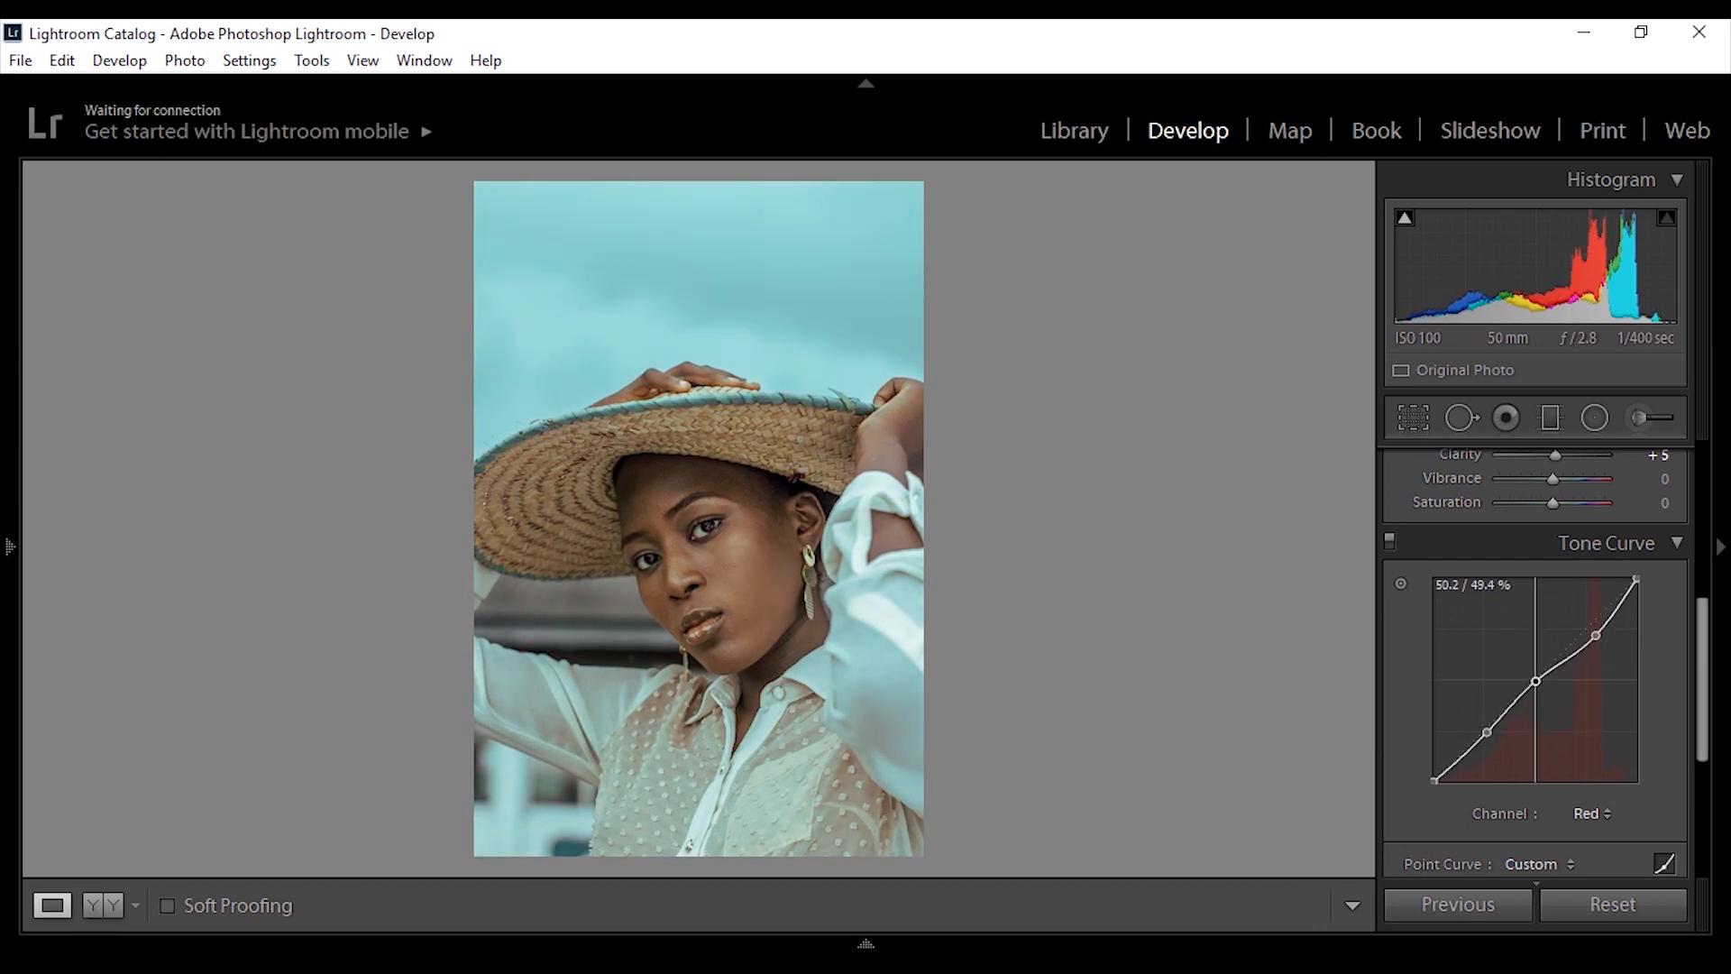
Undo the Red channel's point adjustments and place its midtones point at the centre of the grid.
{"action": "key", "text": "ctrl+z"}
{"action": "key", "text": "ctrl+z"}
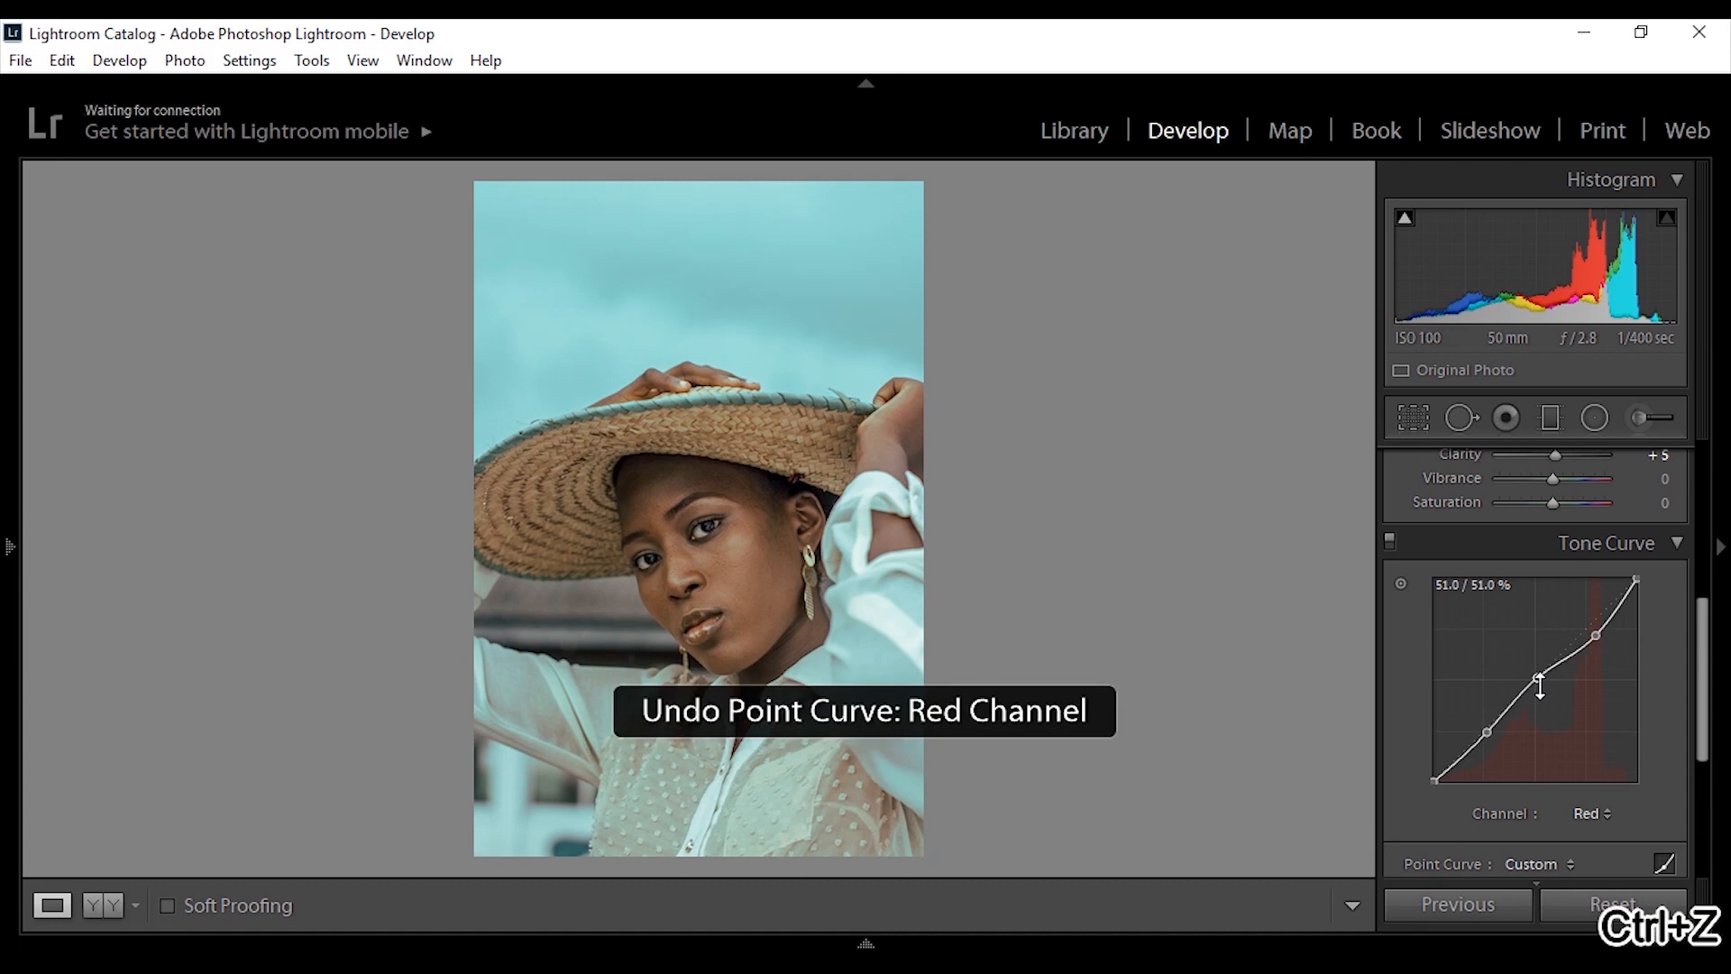
{"action": "key", "text": "ctrl+z"}
{"action": "key", "text": "ctrl+z"}
{"action": "key", "text": "ctrl+z"}
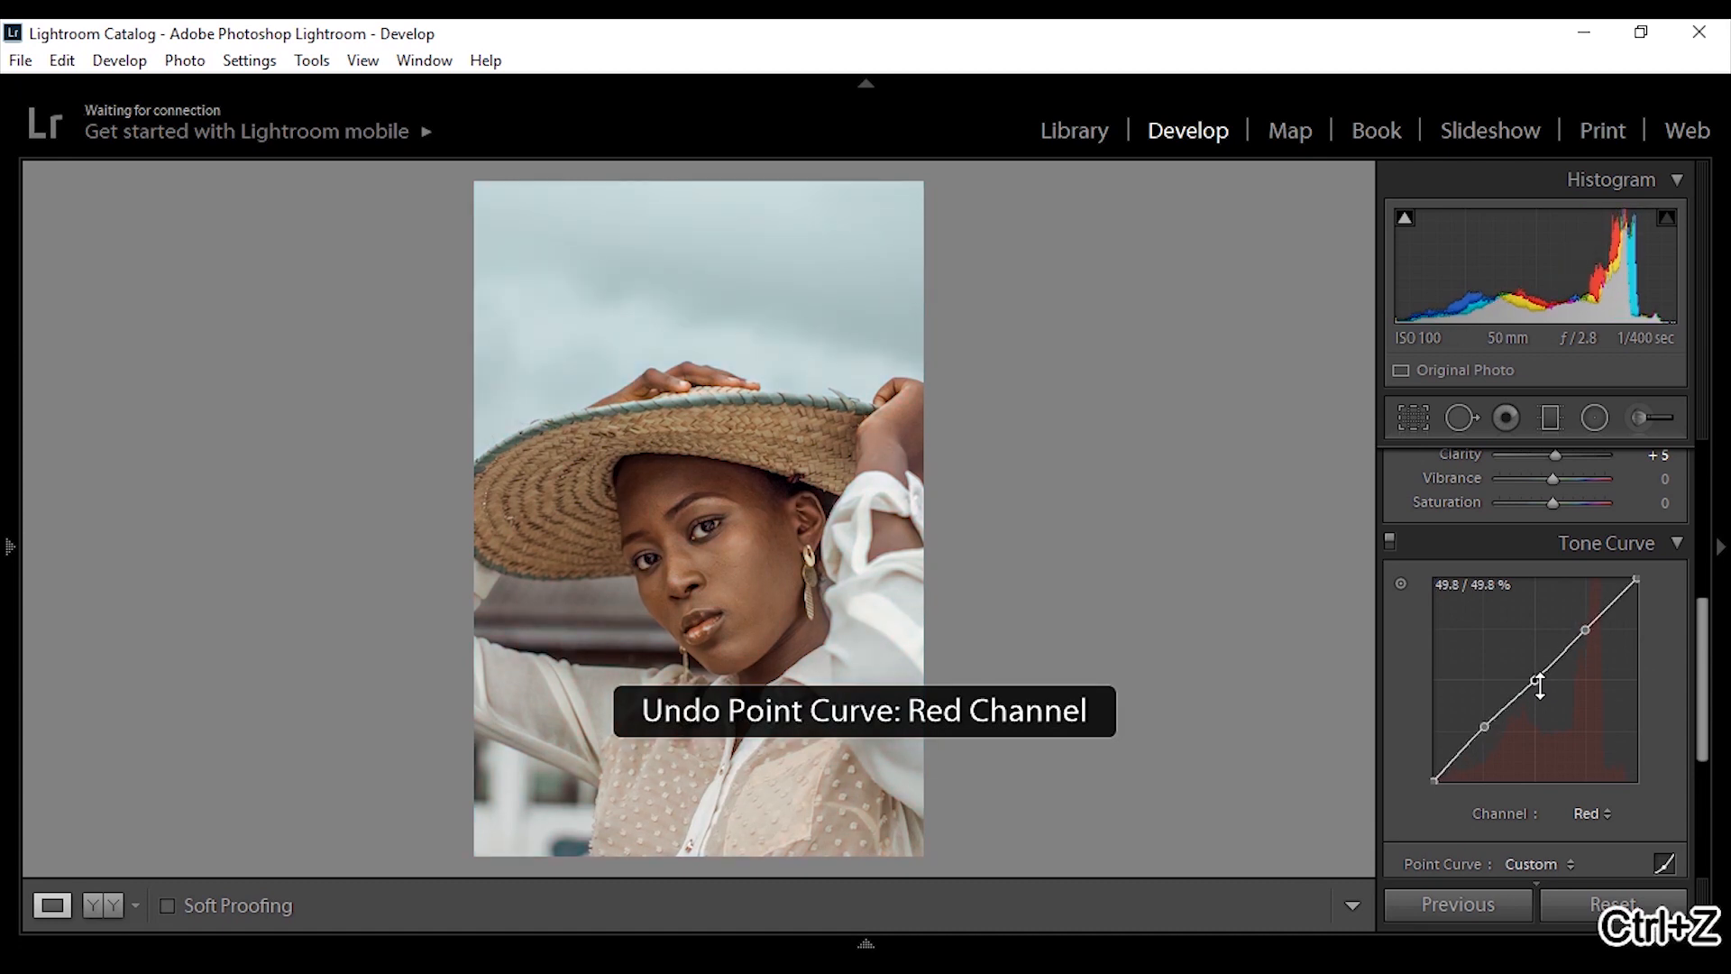
{"action": "key", "text": "ctrl+z"}
{"action": "mouse_move", "coordinate": [1538, 680]}
{"action": "left_mouse_down"}
{"action": "mouse_move", "coordinate": [1528, 659]}
{"action": "mouse_move", "coordinate": [1549, 690]}
{"action": "mouse_move", "coordinate": [1535, 677]}
{"action": "left_mouse_up"}
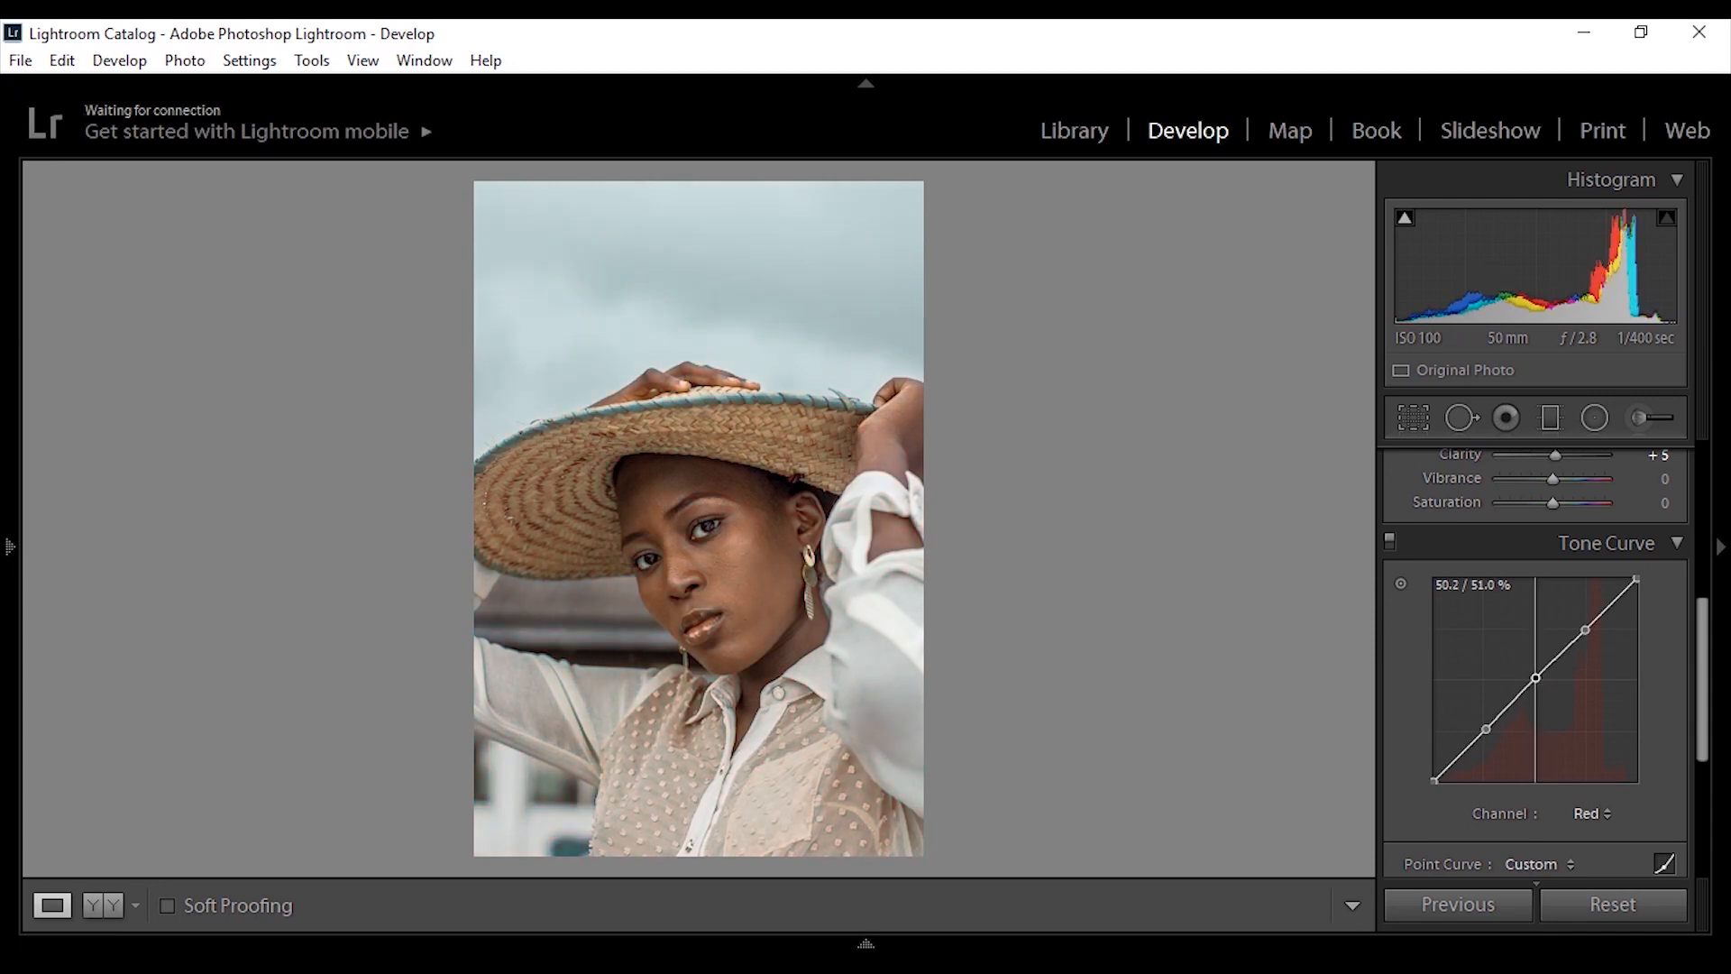
Add three control points to the Green channel curve at the shadows, midtones and highlights, spaced at the quarter grid lines.
{"action": "left_click", "coordinate": [1589, 814]}
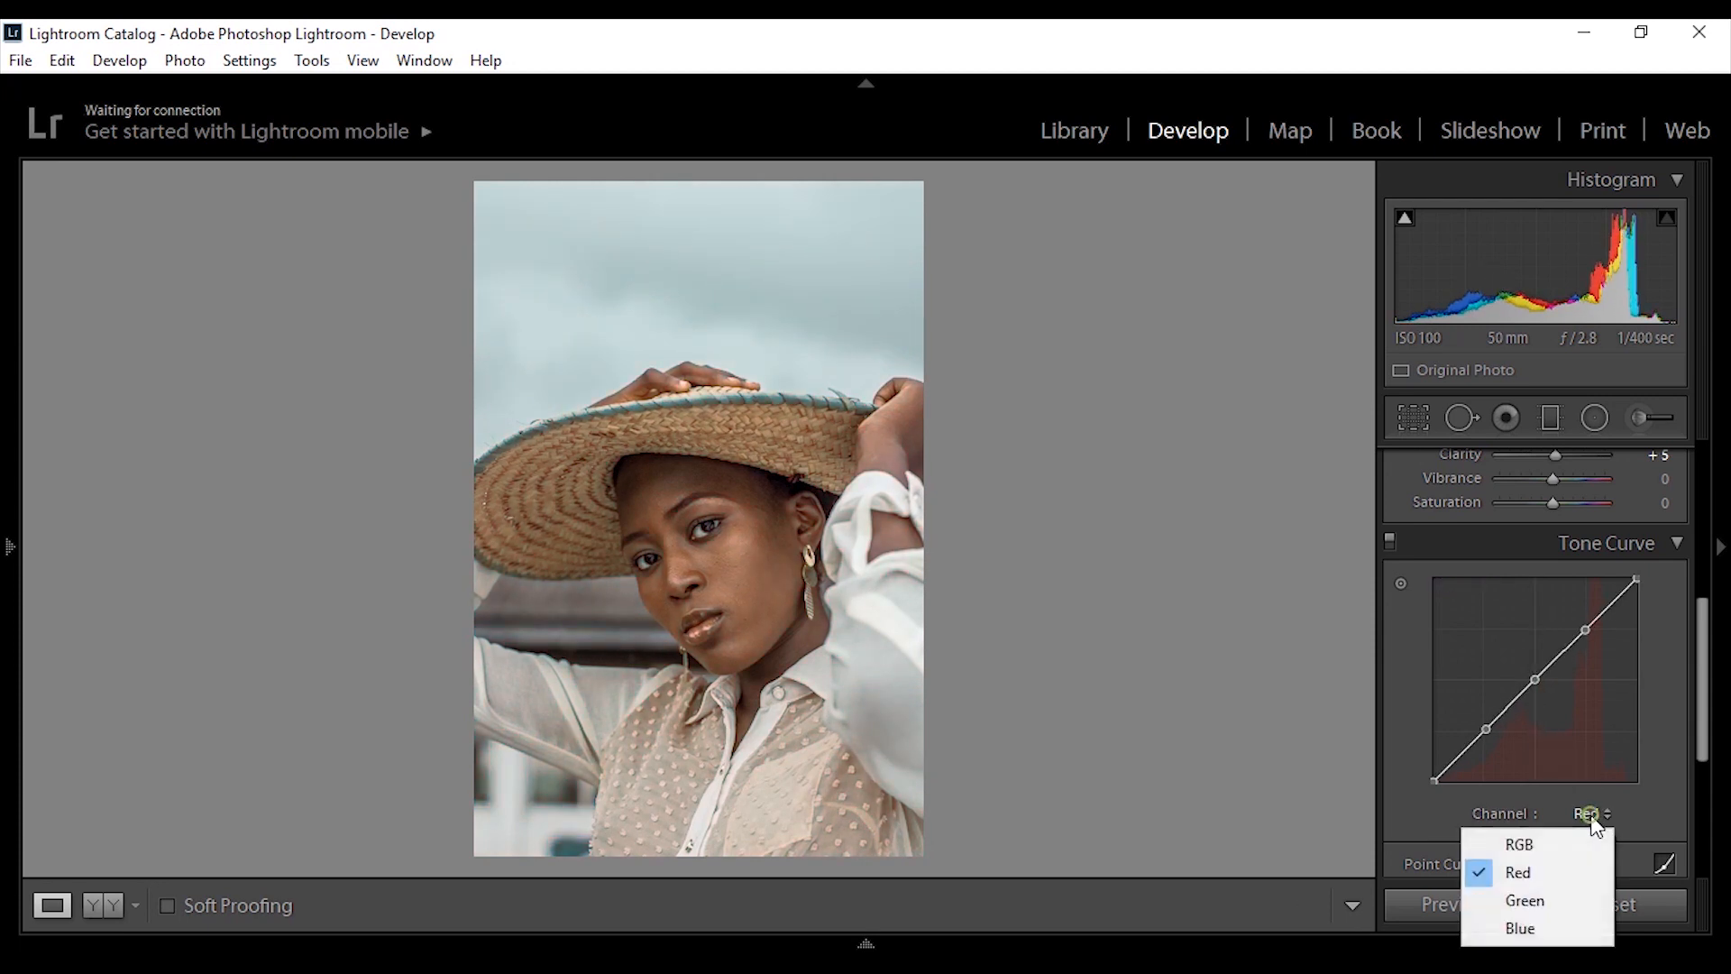
{"action": "left_click", "coordinate": [1556, 900]}
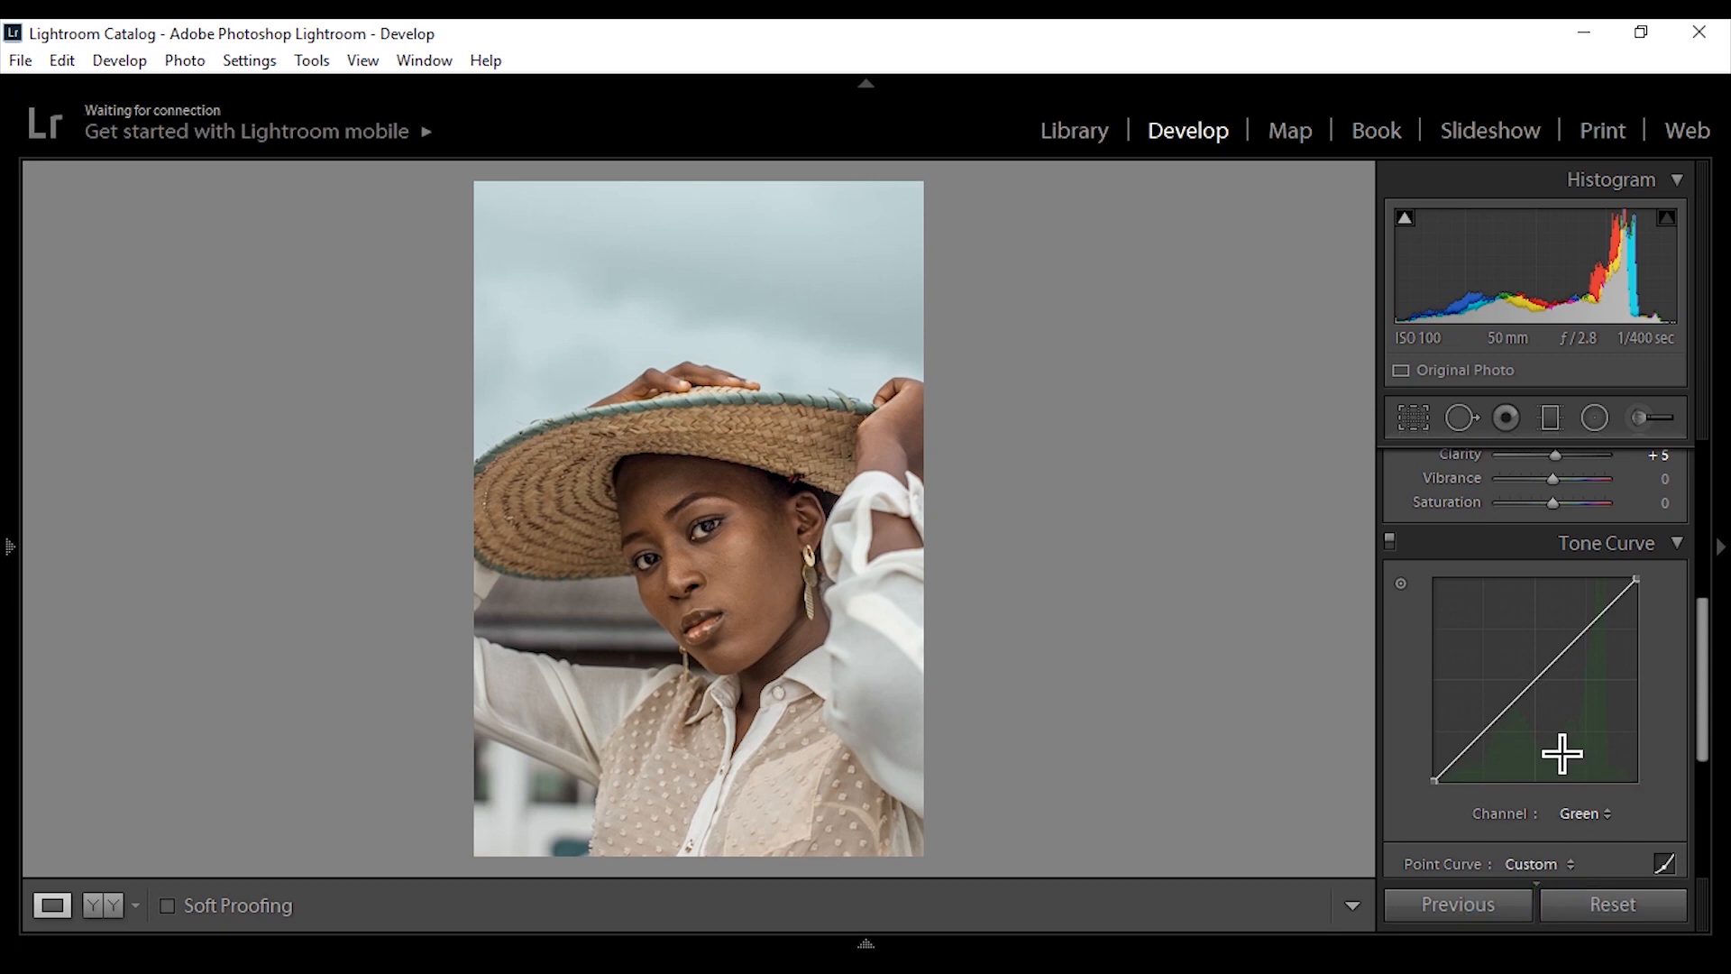
{"action": "left_click", "coordinate": [1486, 729]}
{"action": "left_click", "coordinate": [1537, 678]}
{"action": "left_click", "coordinate": [1584, 632]}
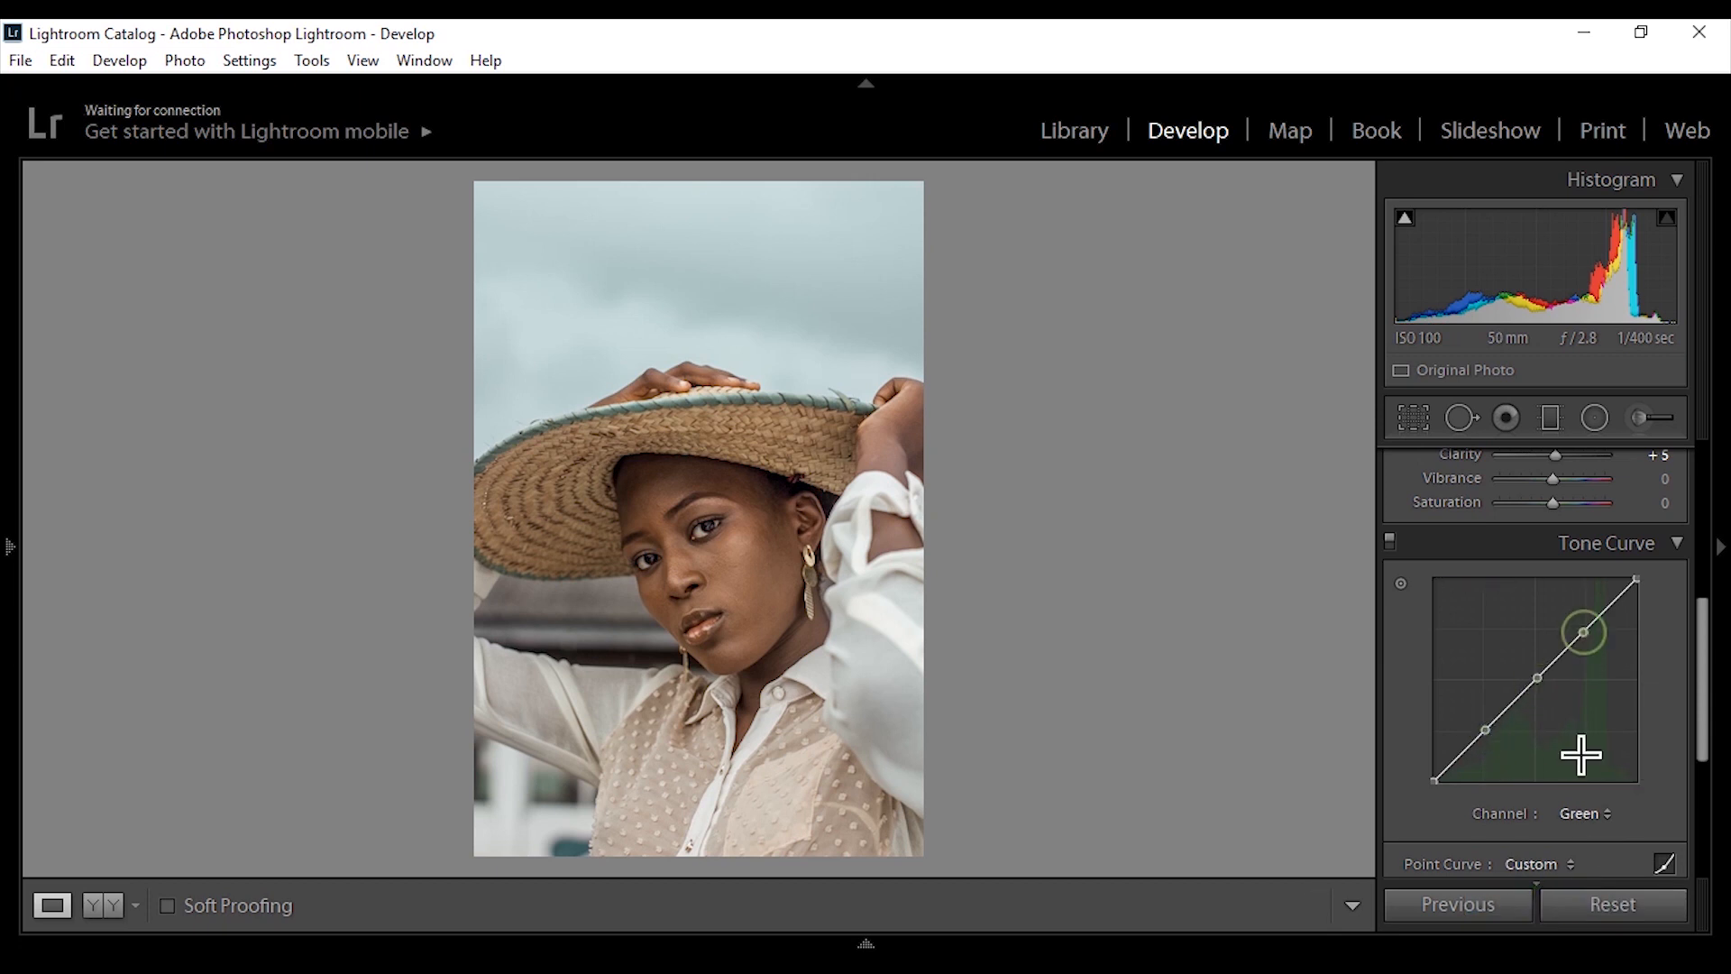
Try lowering the Green channel's shadows point to about 30.2 / 20.8 %, and undo it.
{"action": "left_click", "coordinate": [1589, 814]}
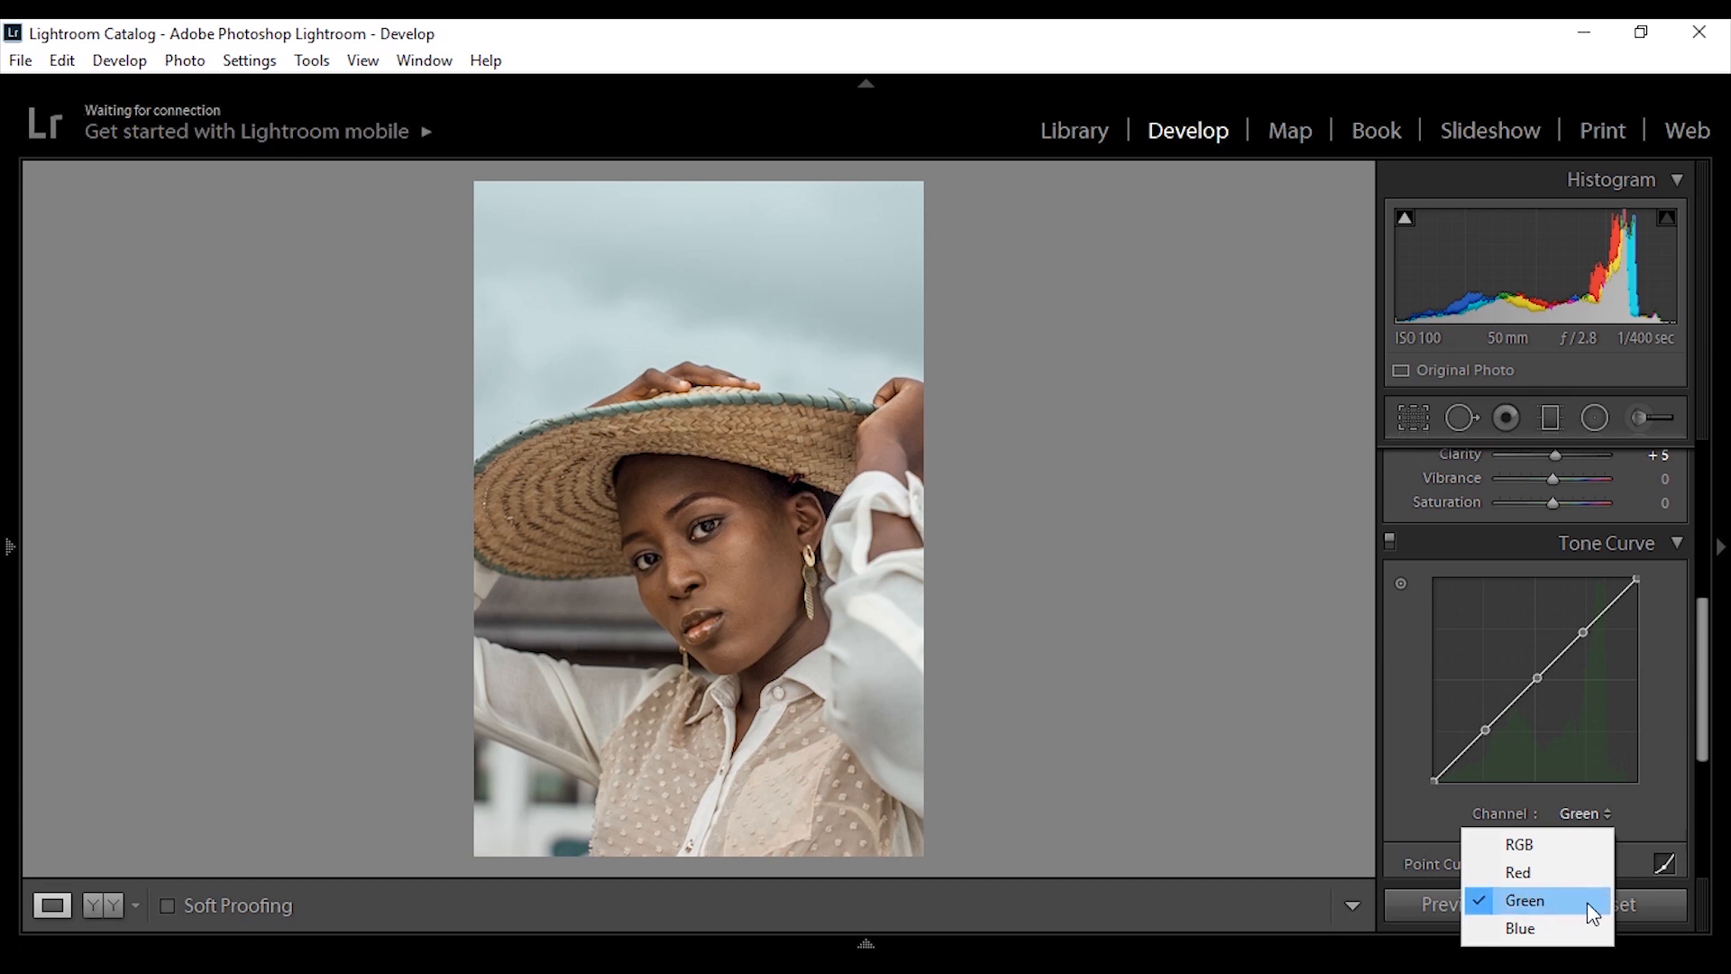
{"action": "left_click", "coordinate": [1485, 728]}
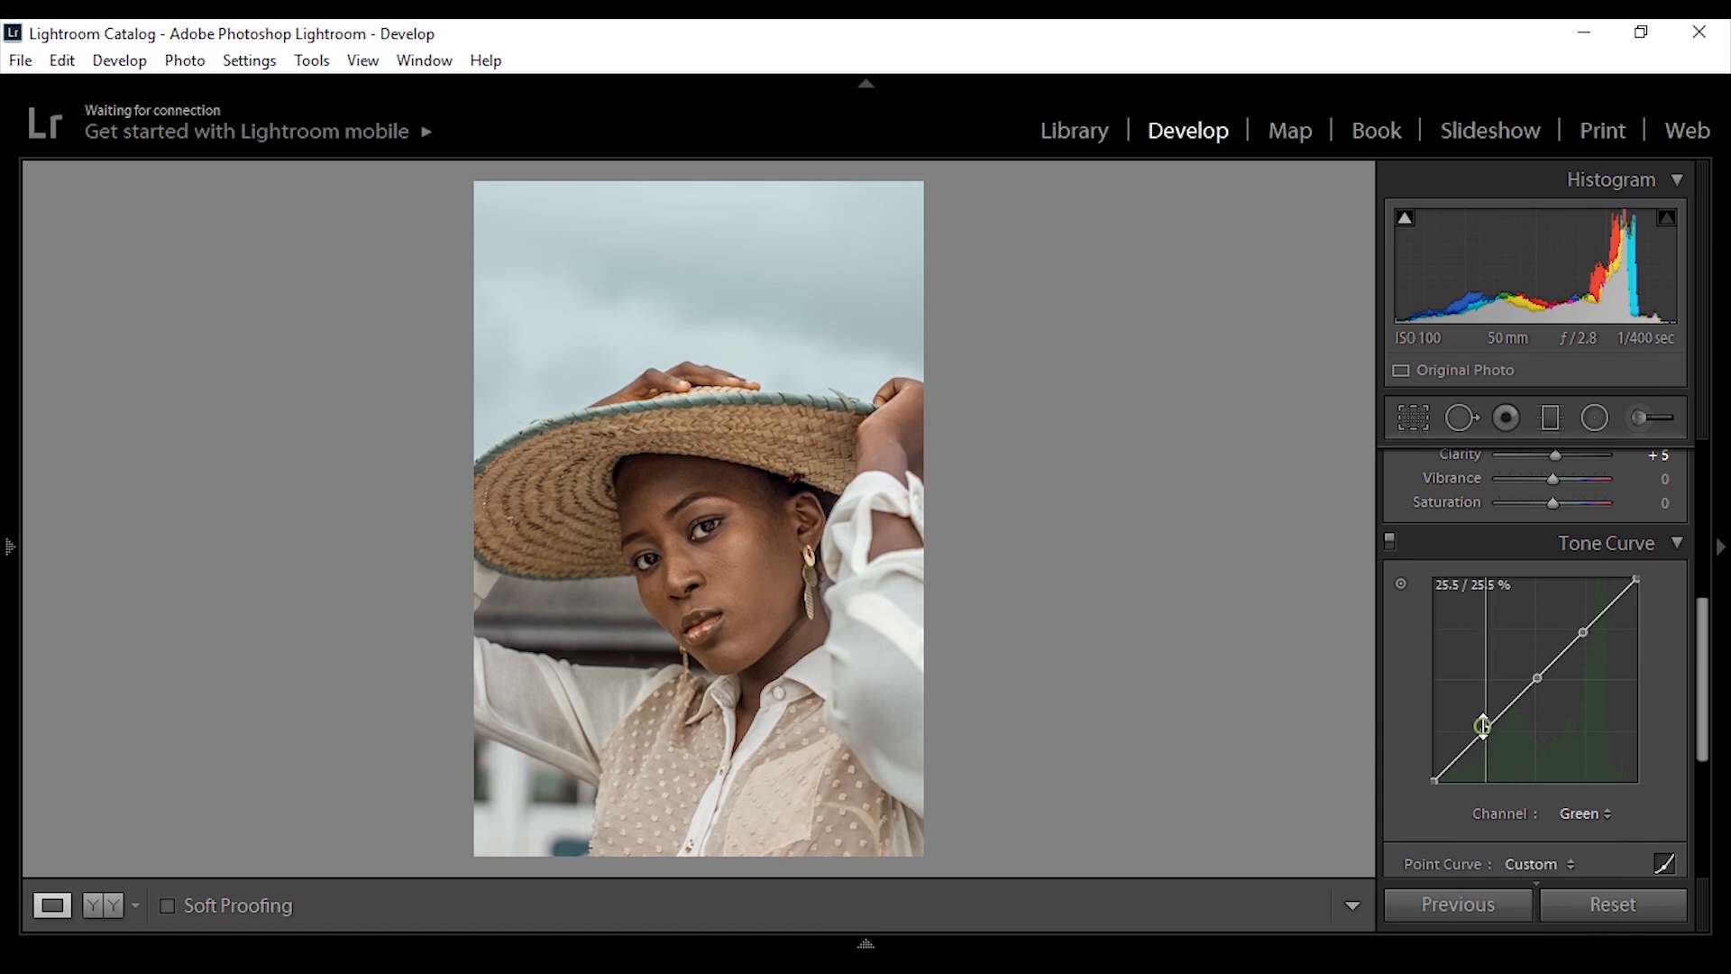
{"action": "left_click_drag", "start_coordinate": [1485, 727], "coordinate": [1495, 739]}
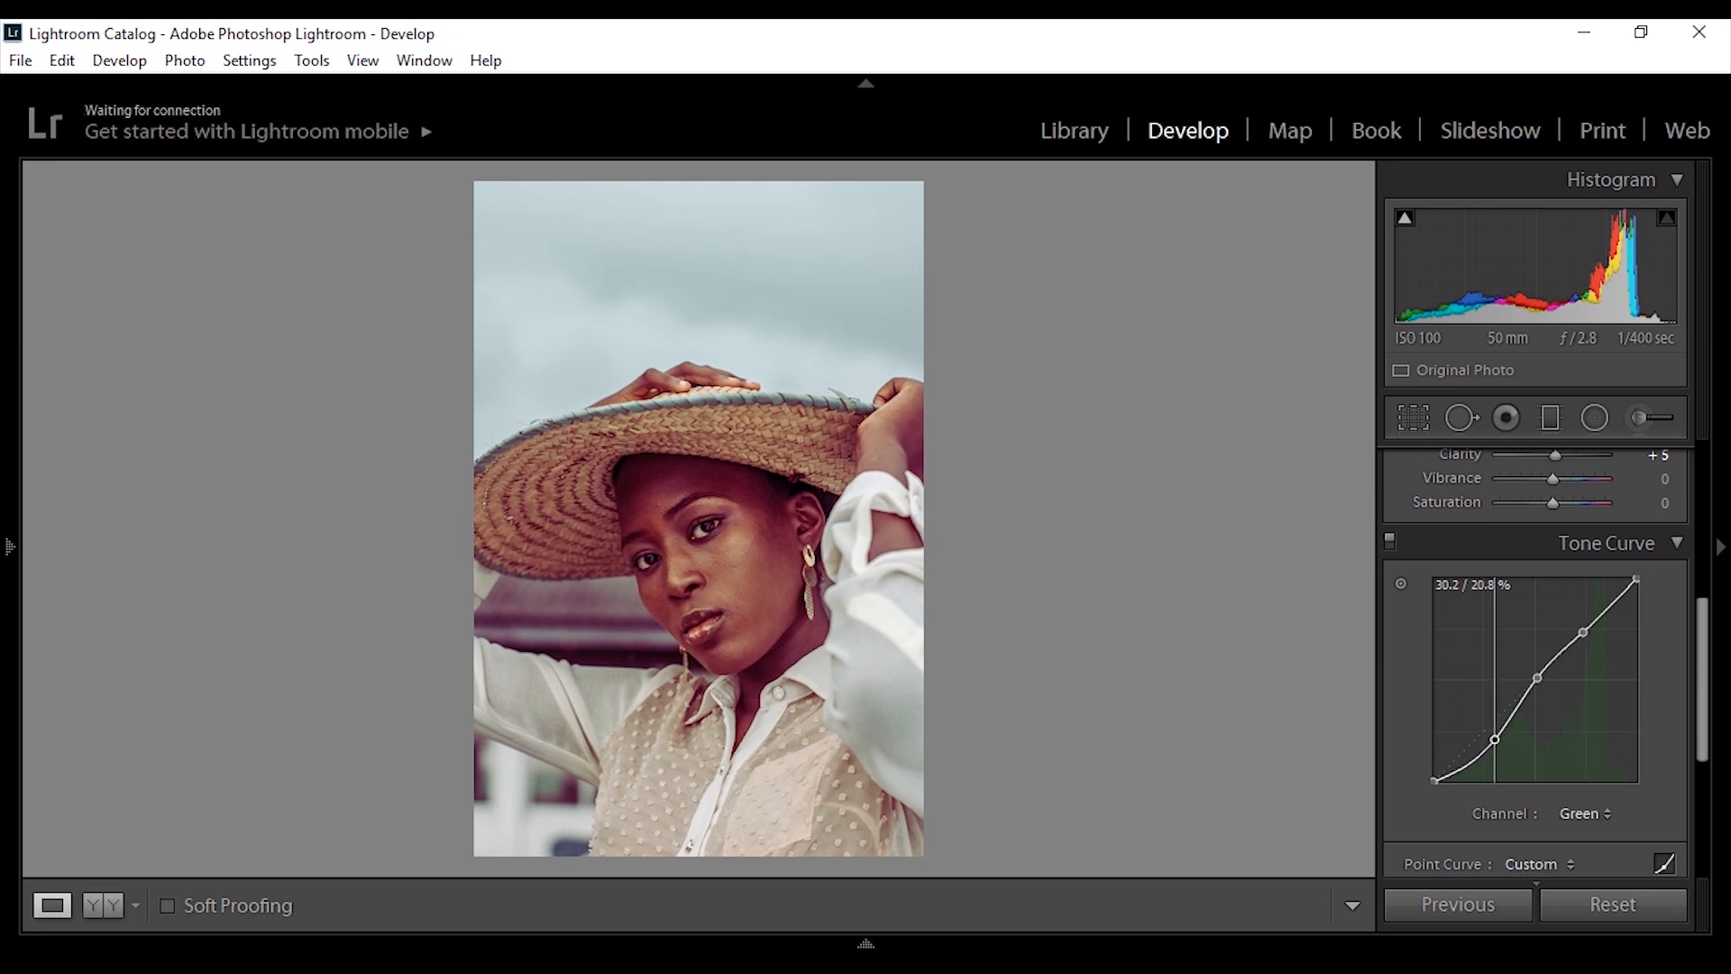
{"action": "left_click_drag", "start_coordinate": [1495, 739], "coordinate": [1495, 740]}
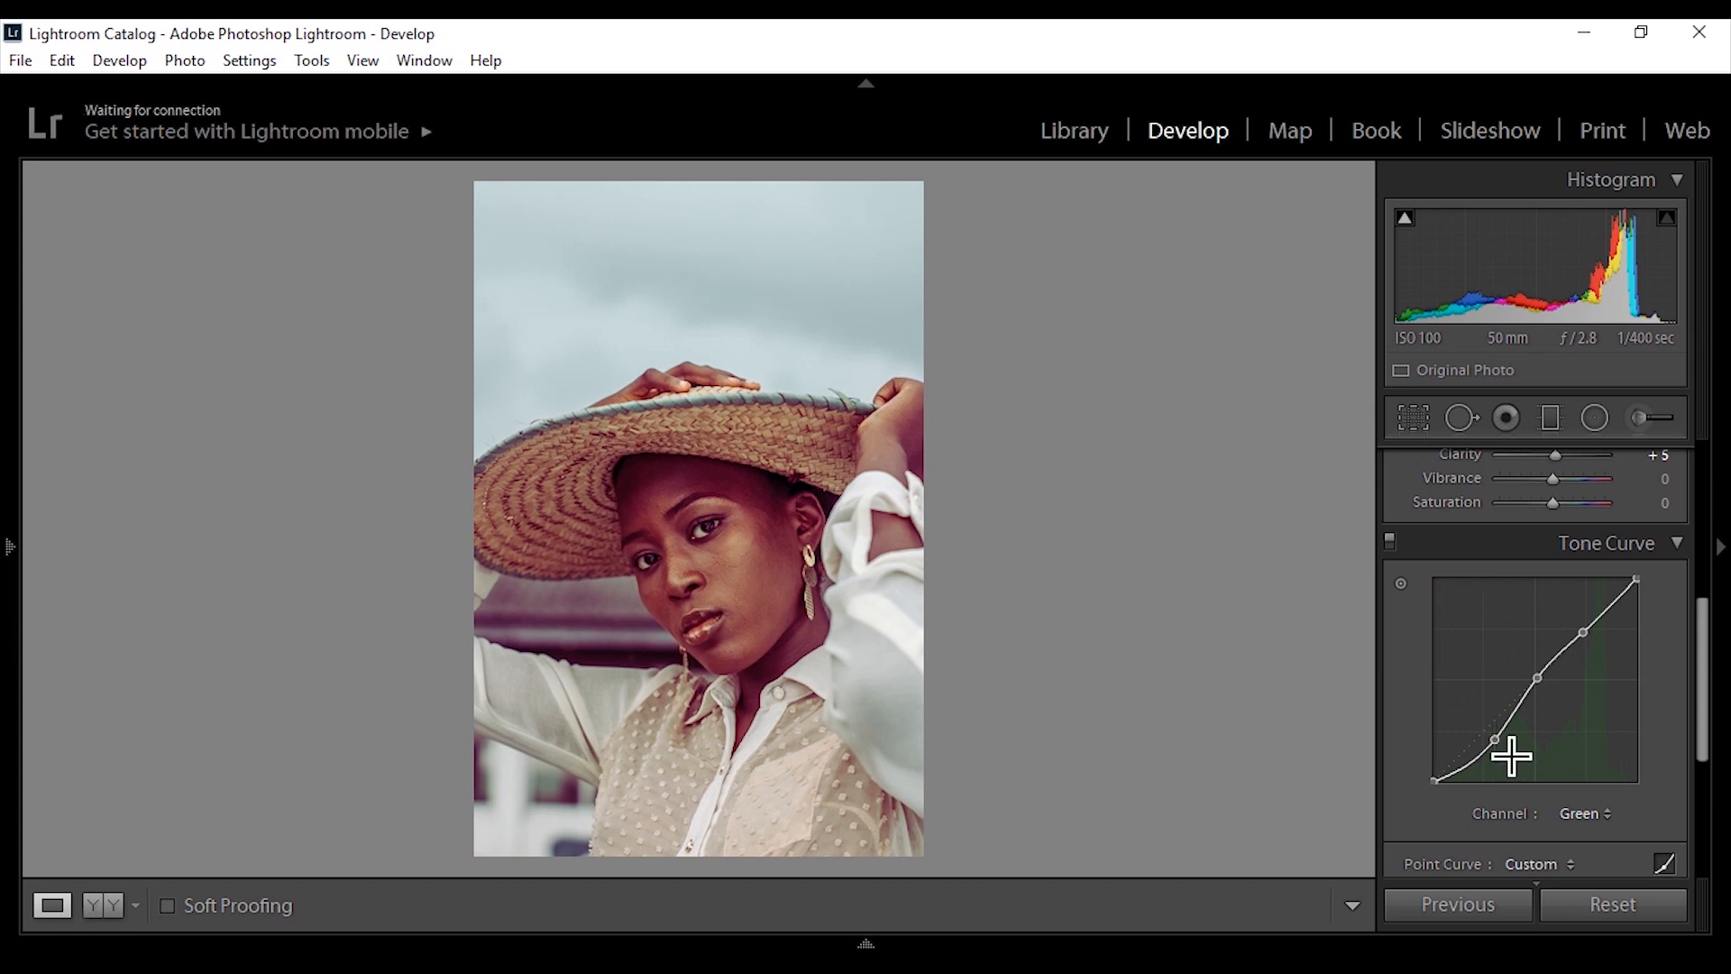
{"action": "key", "text": "ctrl+z"}
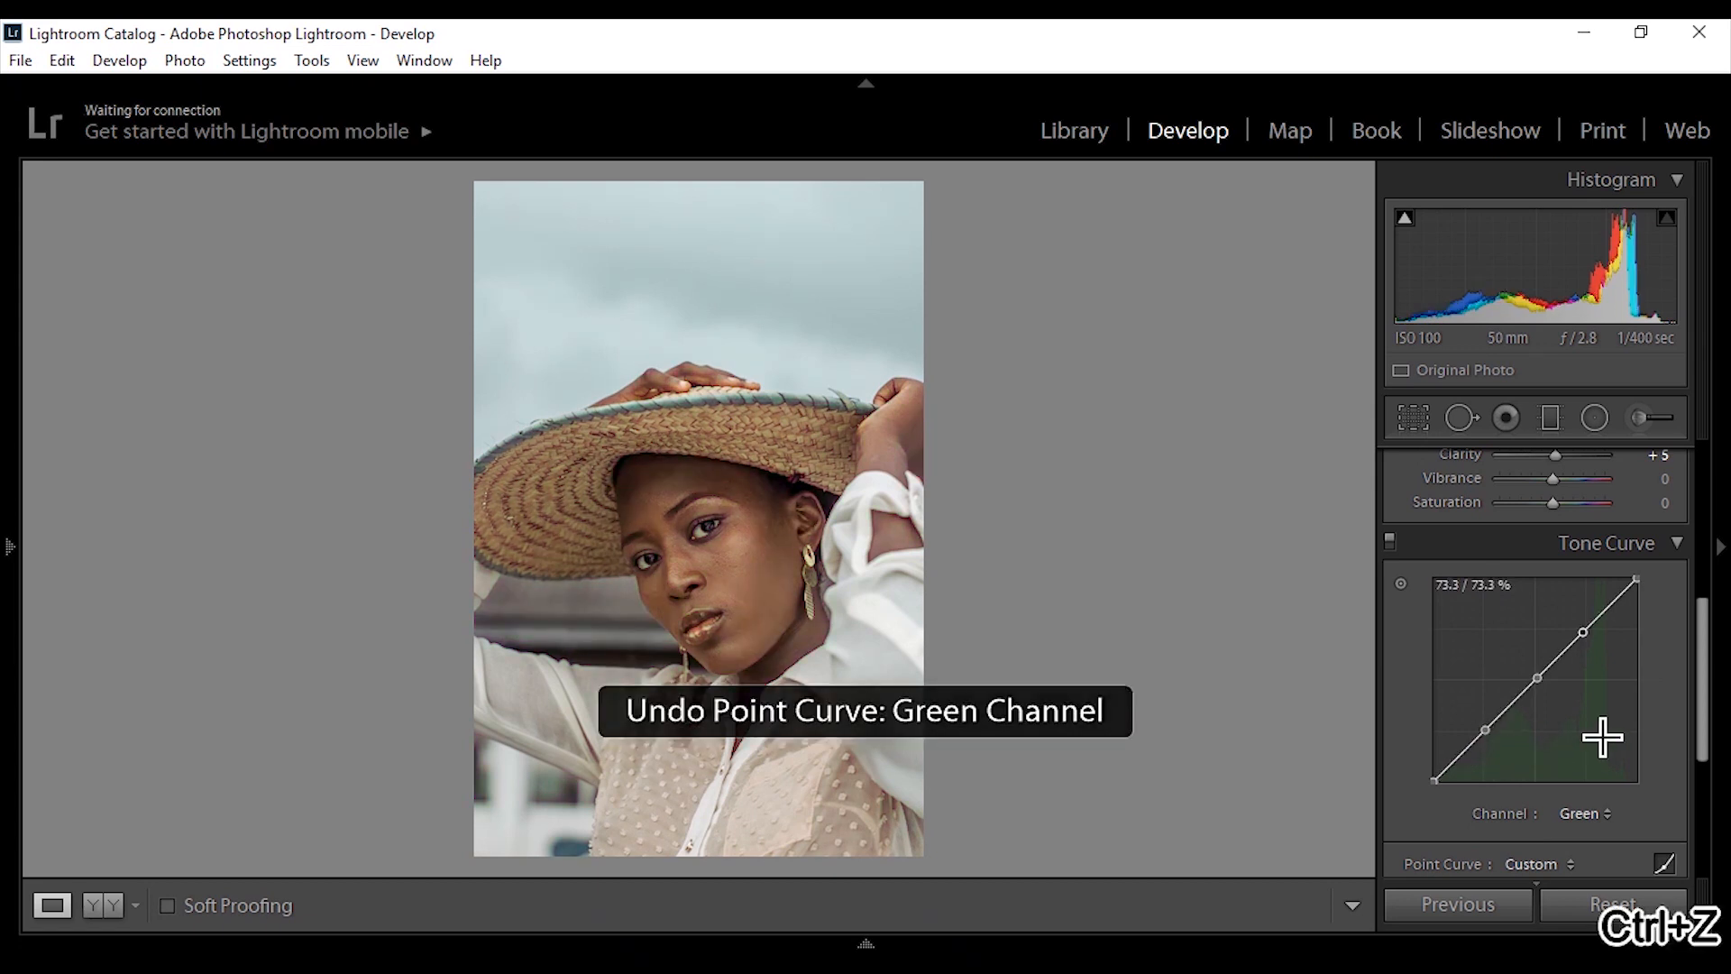
Move the Green channel's highlights point along the diagonal to 75.7 / 75.7 %.
{"action": "left_click", "coordinate": [1589, 813]}
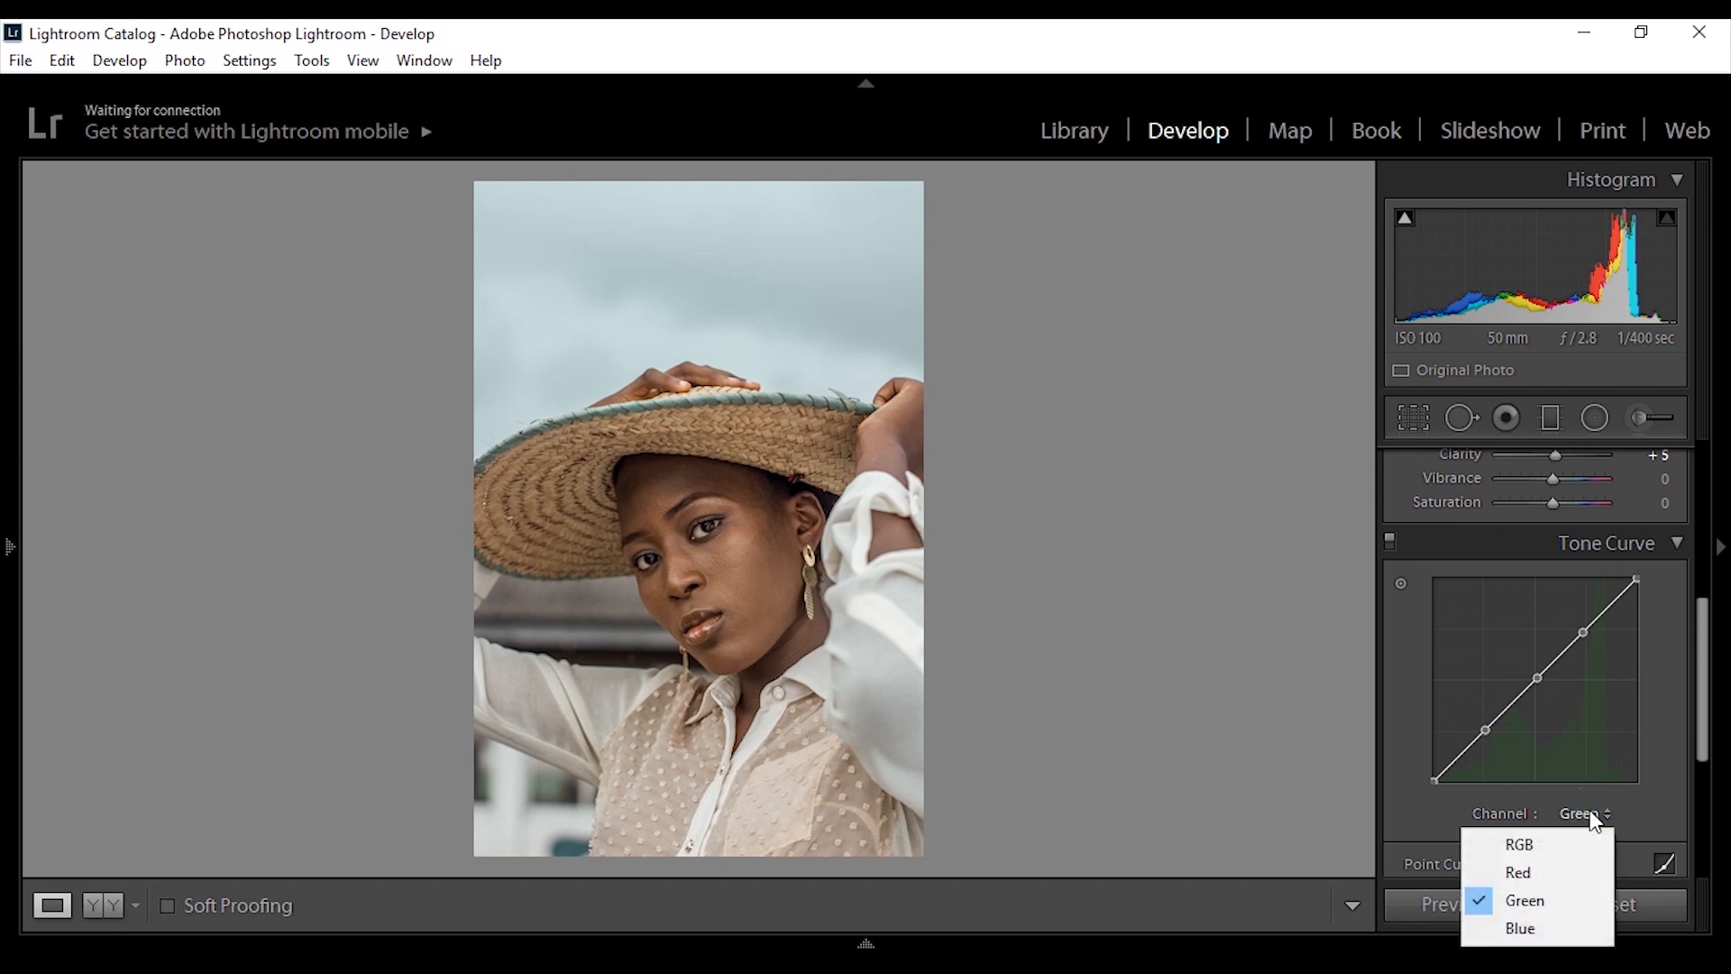
{"action": "left_click", "coordinate": [1662, 692]}
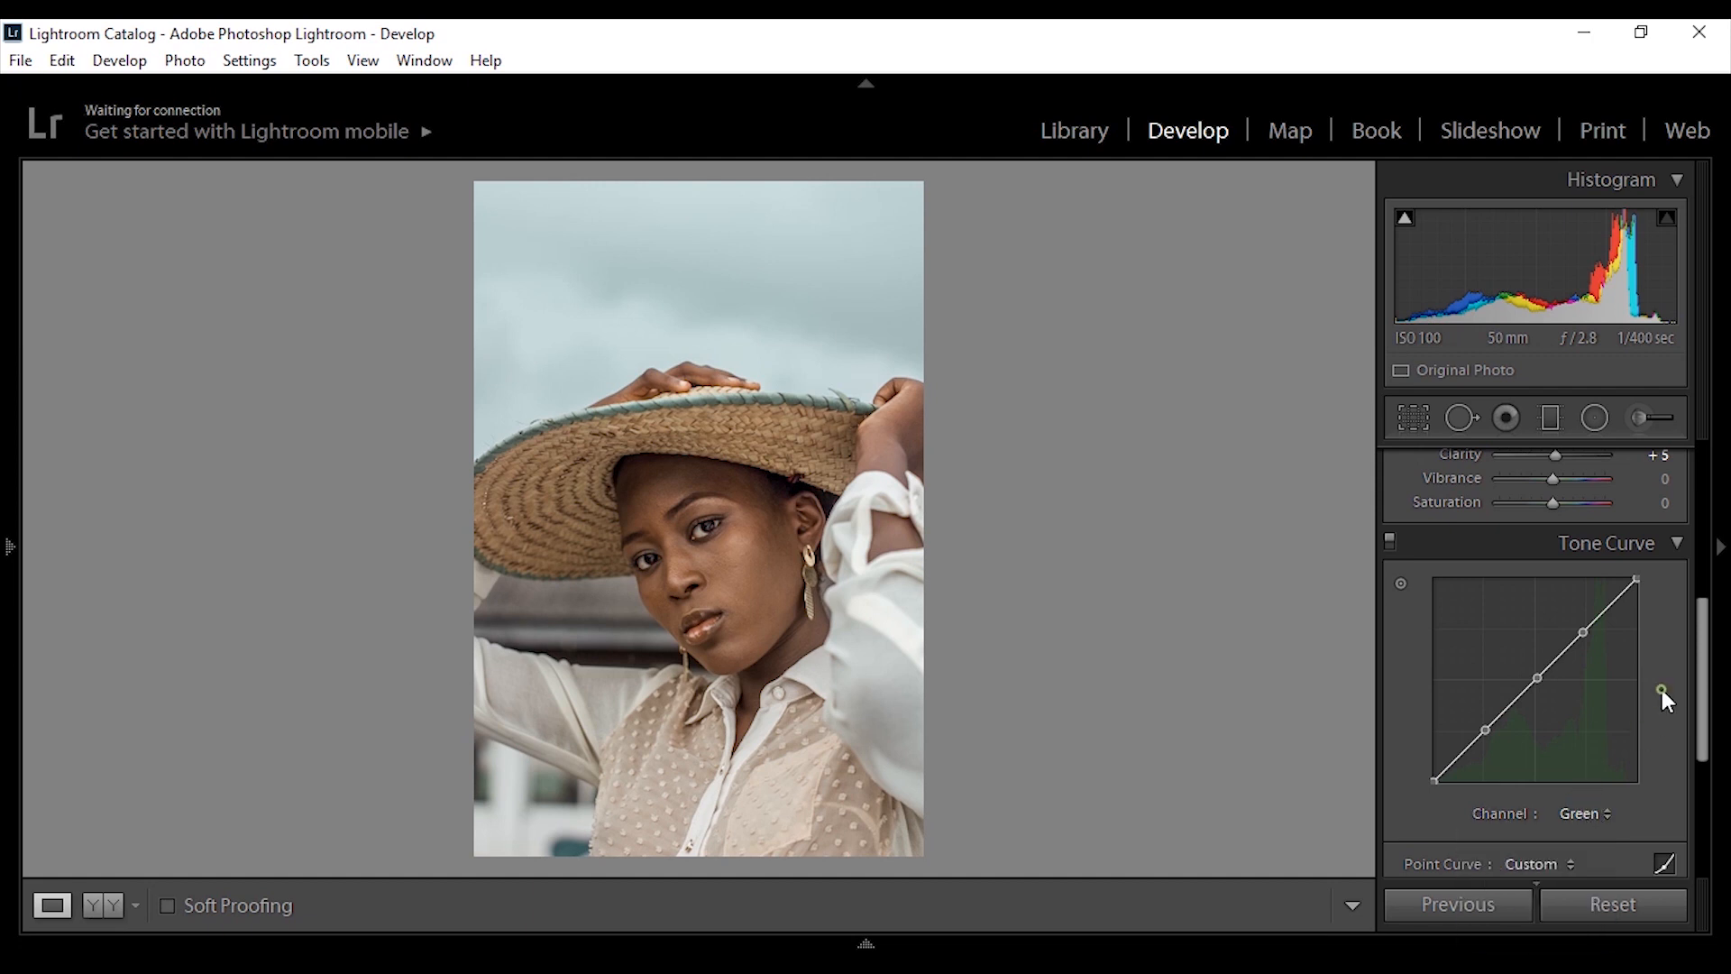
{"action": "left_click_drag", "start_coordinate": [1583, 631], "coordinate": [1588, 628]}
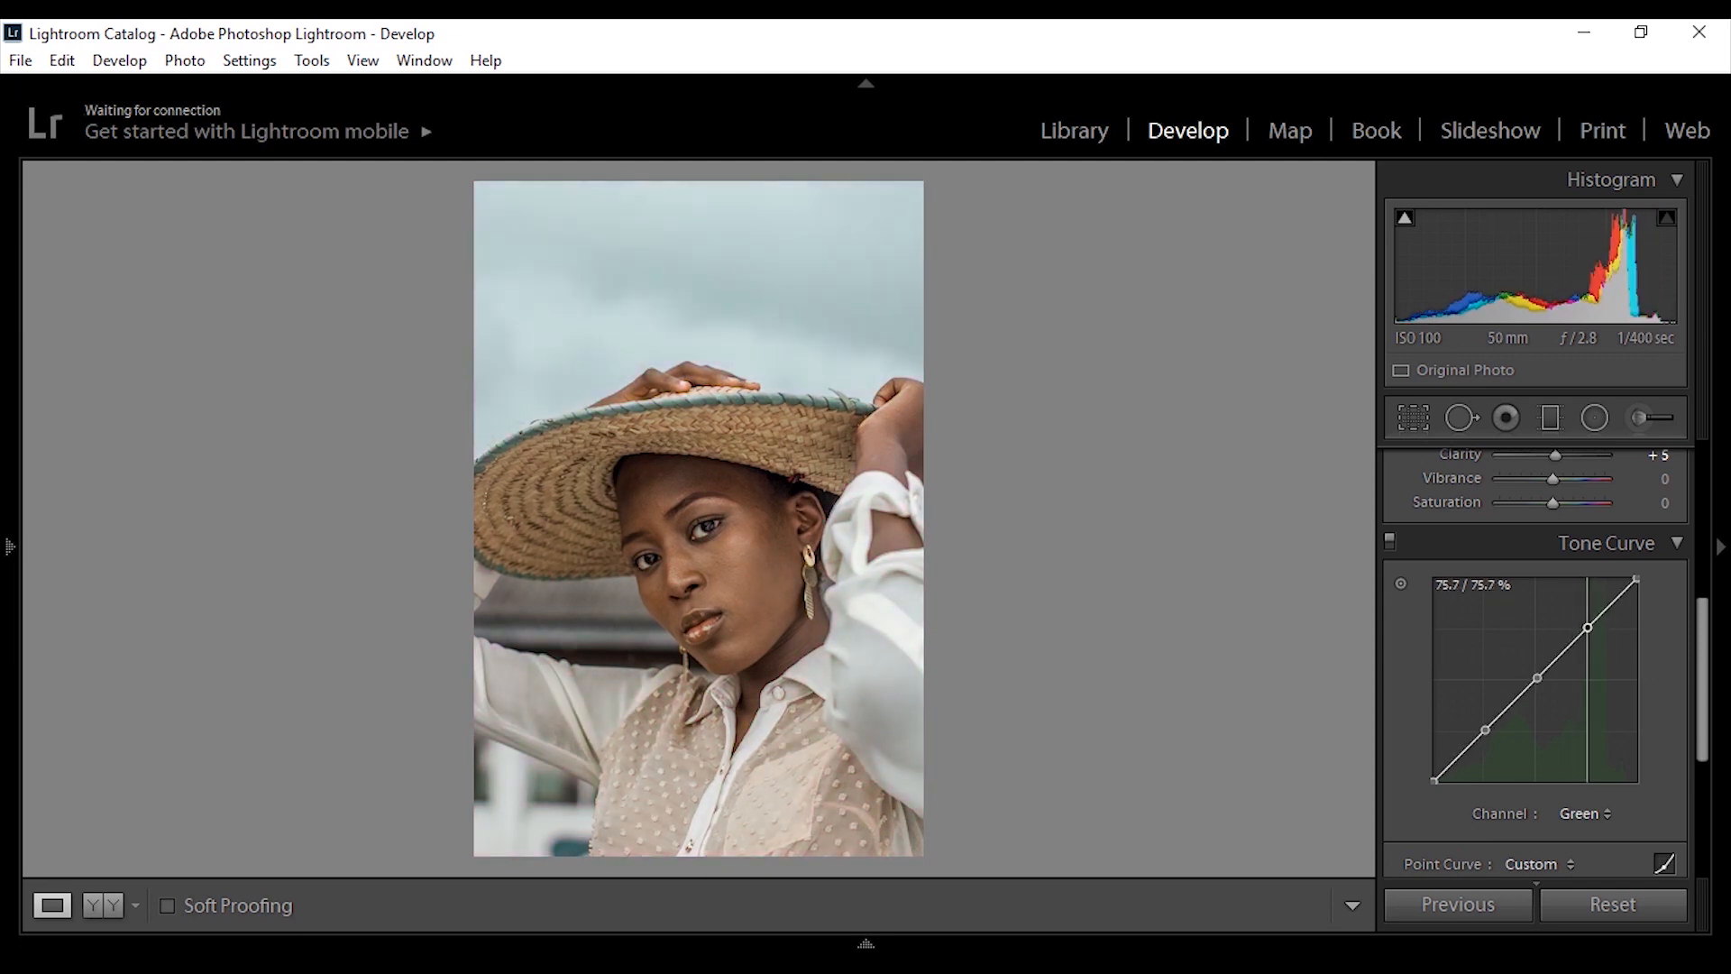
Add three control points to the Blue channel curve at the shadows, midtones and highlights, spaced at the quarter grid lines.
{"action": "left_click", "coordinate": [1578, 812]}
{"action": "left_click", "coordinate": [1556, 928]}
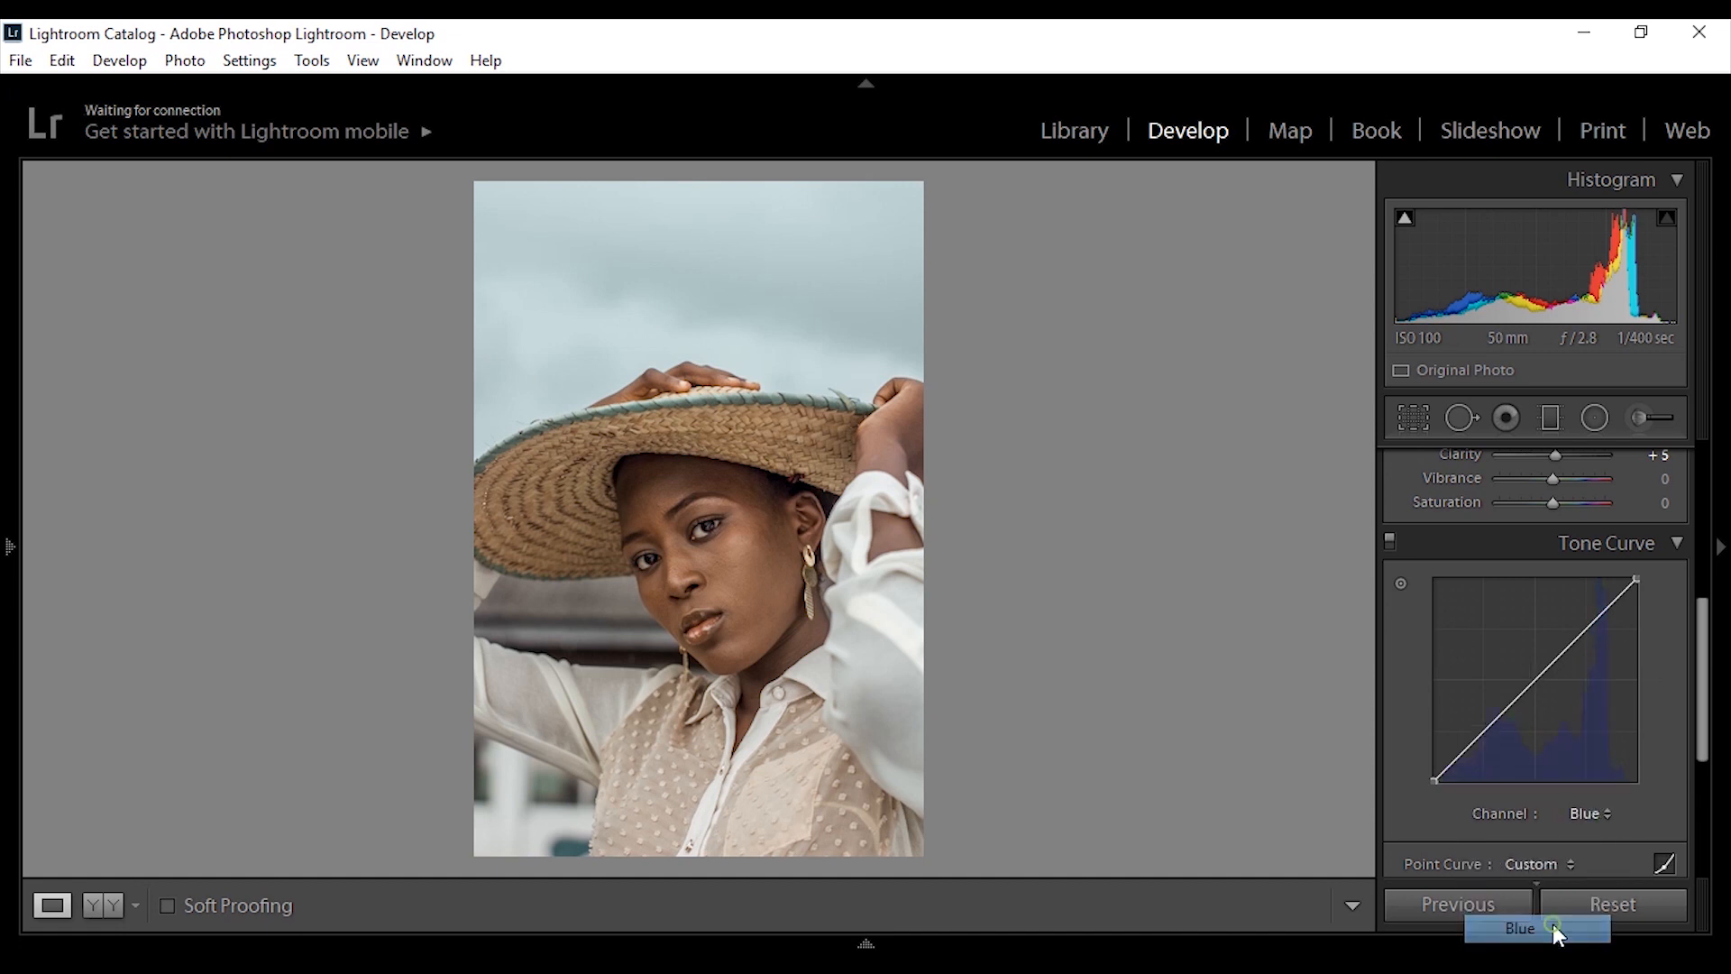
{"action": "left_click", "coordinate": [1484, 732]}
{"action": "left_click", "coordinate": [1540, 676]}
{"action": "left_click", "coordinate": [1583, 632]}
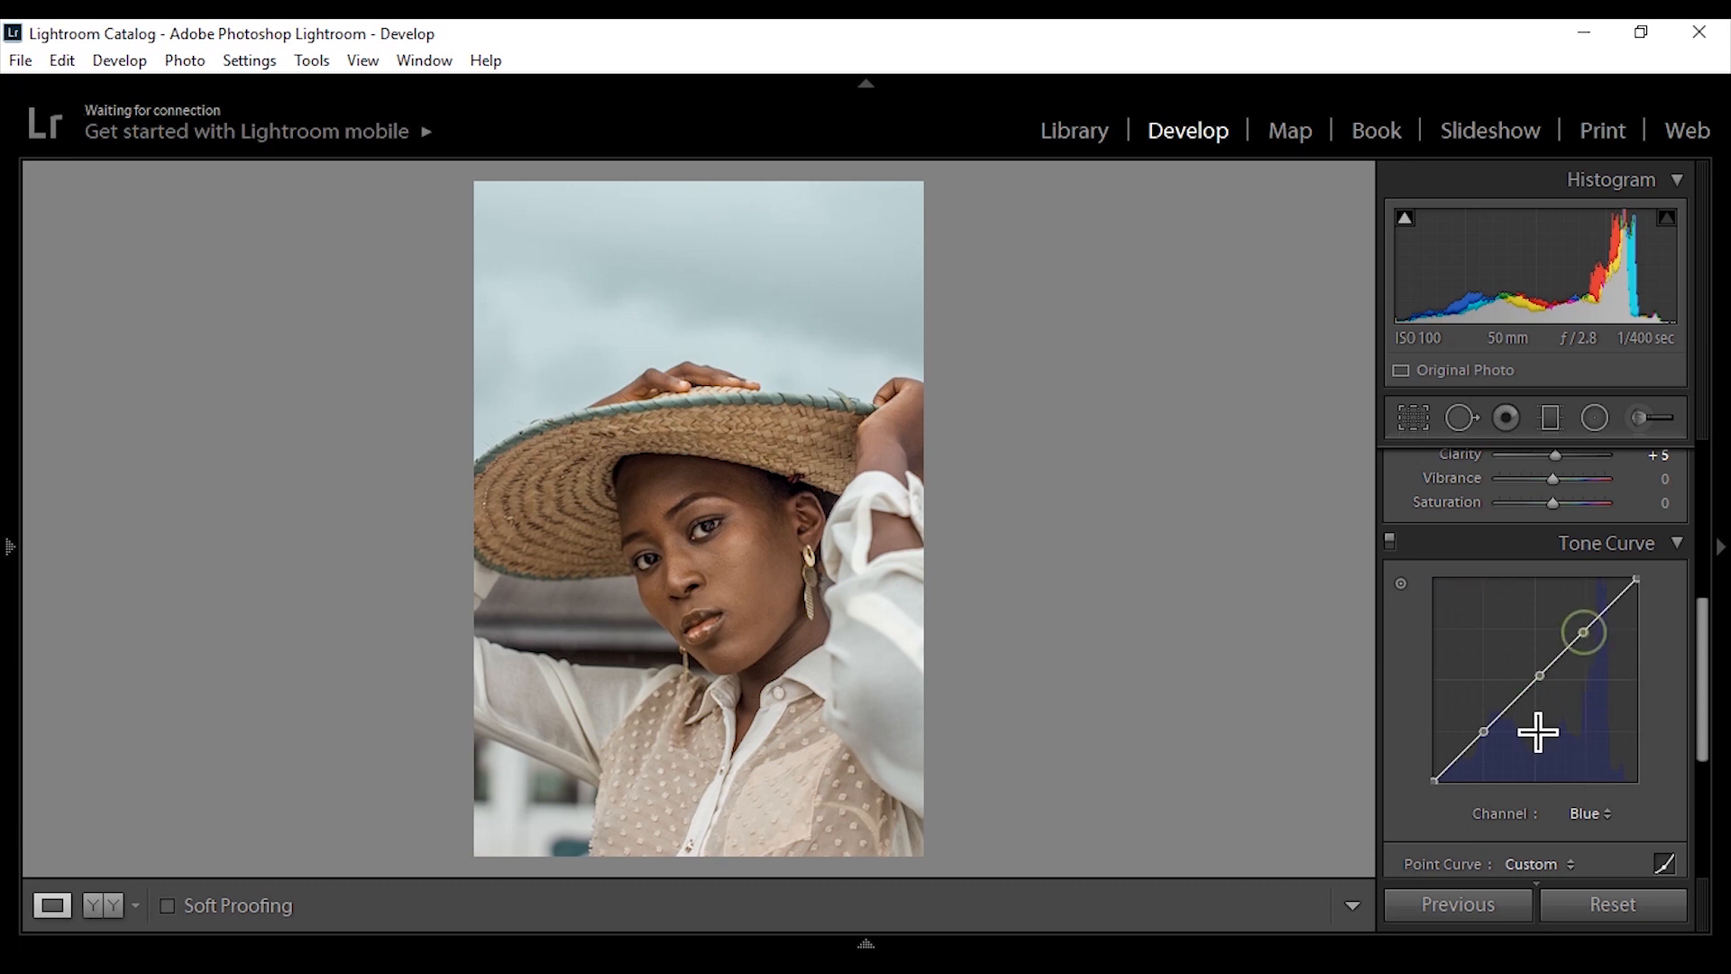
Try lowering the Blue channel's shadows point, return it close to the diagonal and set the midtones point to 50.2 / 50.2 %.
{"action": "left_click_drag", "start_coordinate": [1484, 731], "coordinate": [1495, 744]}
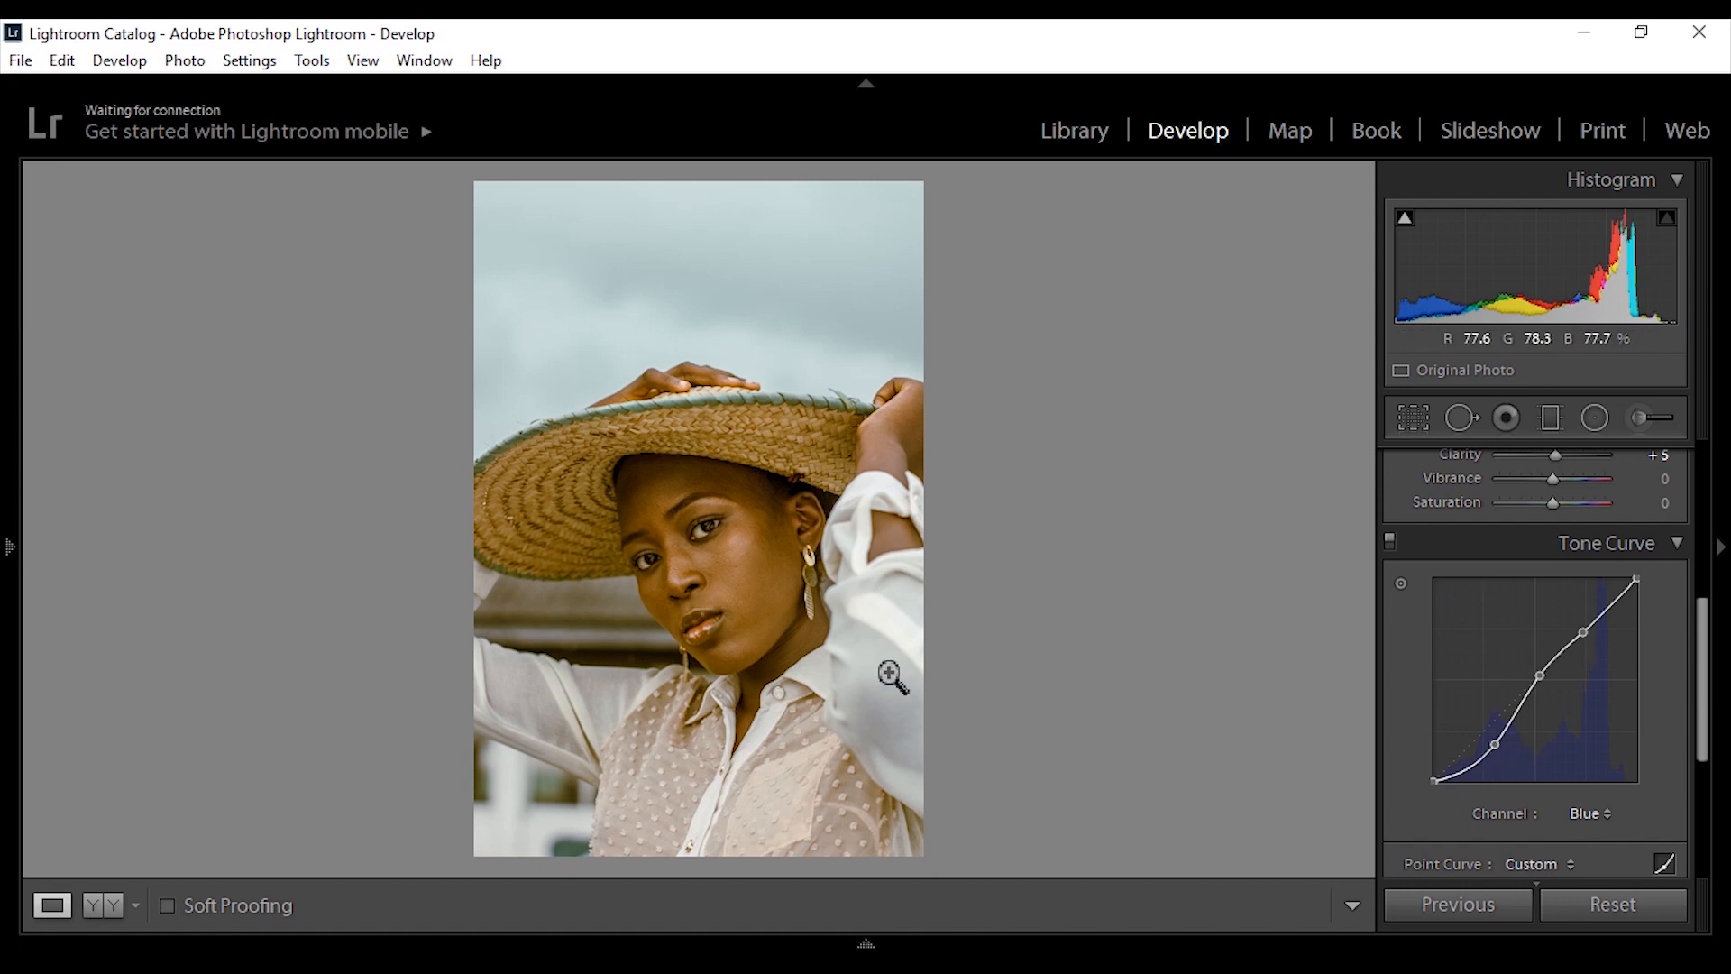
{"action": "left_click", "coordinate": [805, 631]}
{"action": "left_click", "coordinate": [796, 568]}
{"action": "left_click_drag", "start_coordinate": [1495, 744], "coordinate": [1486, 733]}
{"action": "mouse_move", "coordinate": [1557, 677]}
{"action": "left_mouse_down"}
{"action": "mouse_move", "coordinate": [1547, 663]}
{"action": "mouse_move", "coordinate": [1523, 703]}
{"action": "mouse_move", "coordinate": [1536, 679]}
{"action": "left_mouse_up"}
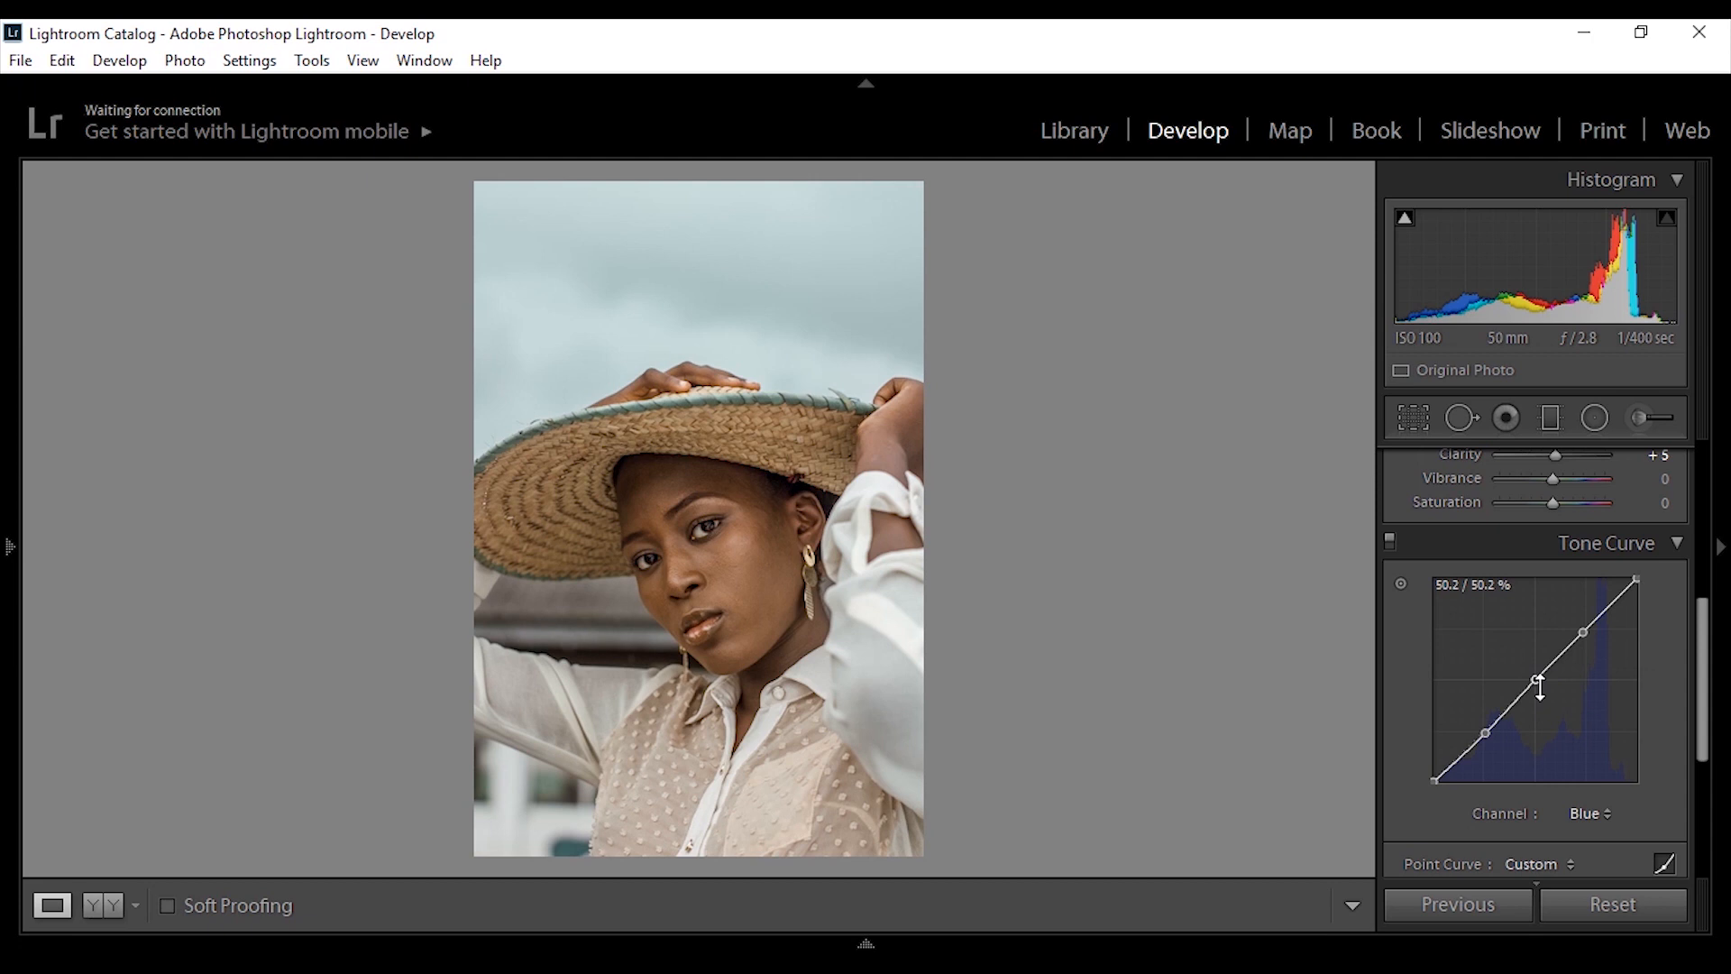
{"action": "left_click", "coordinate": [1594, 815]}
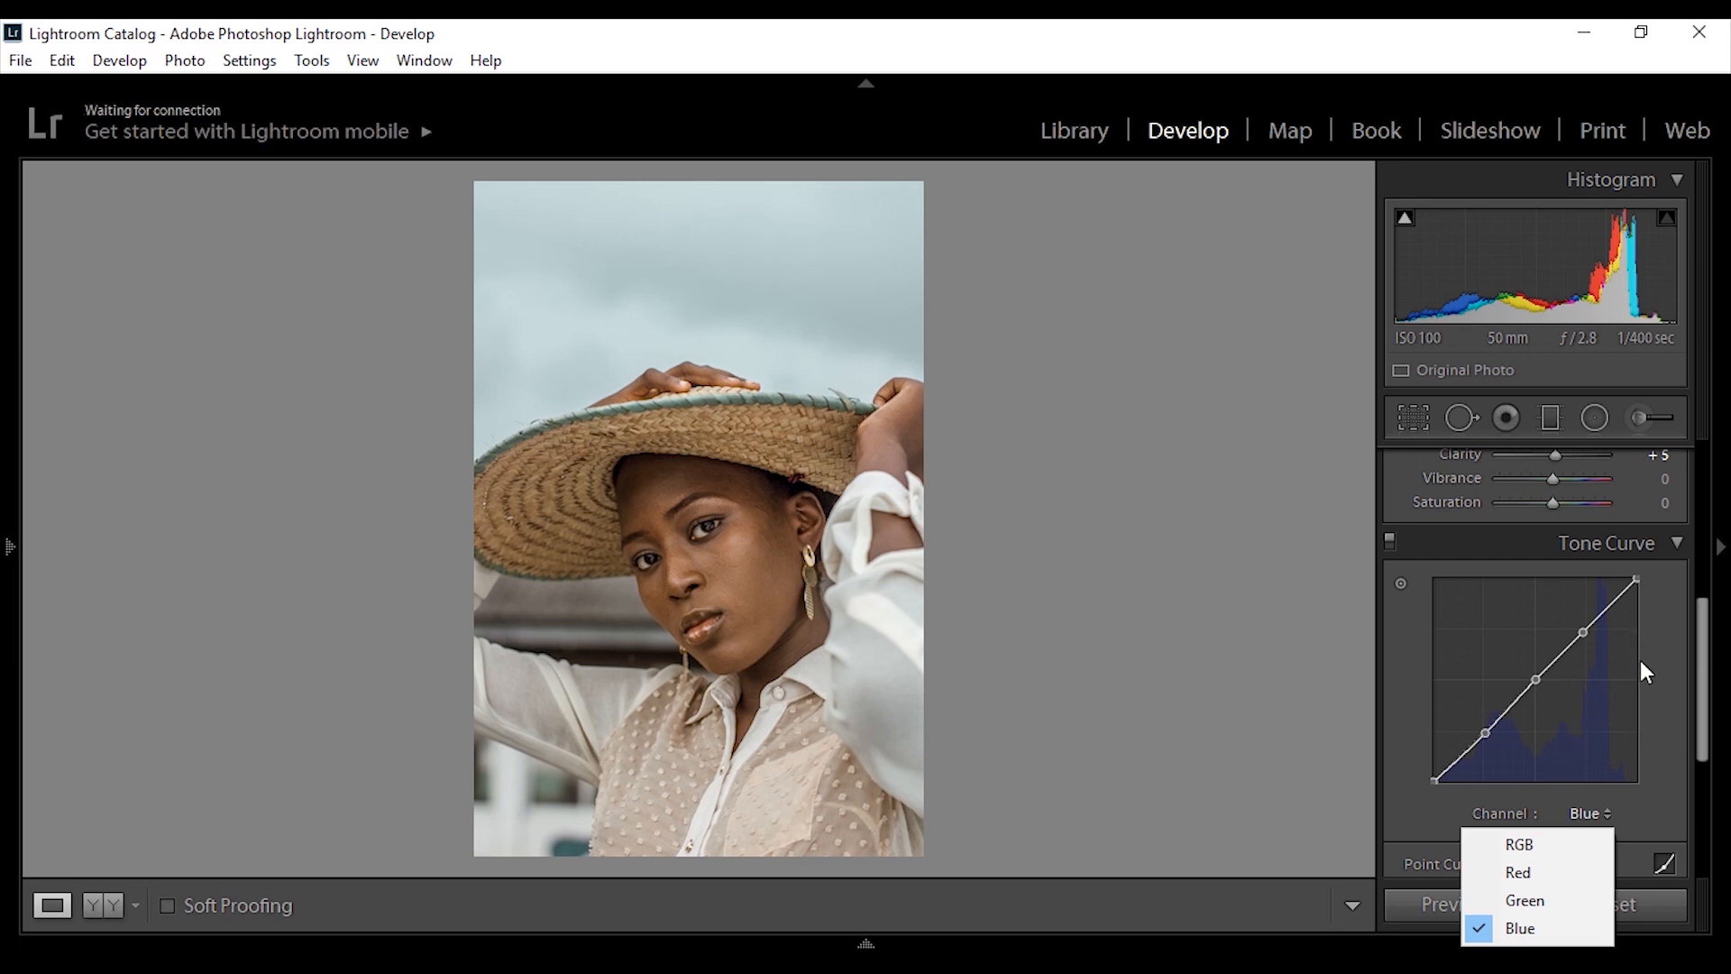
{"action": "left_click", "coordinate": [1693, 582]}
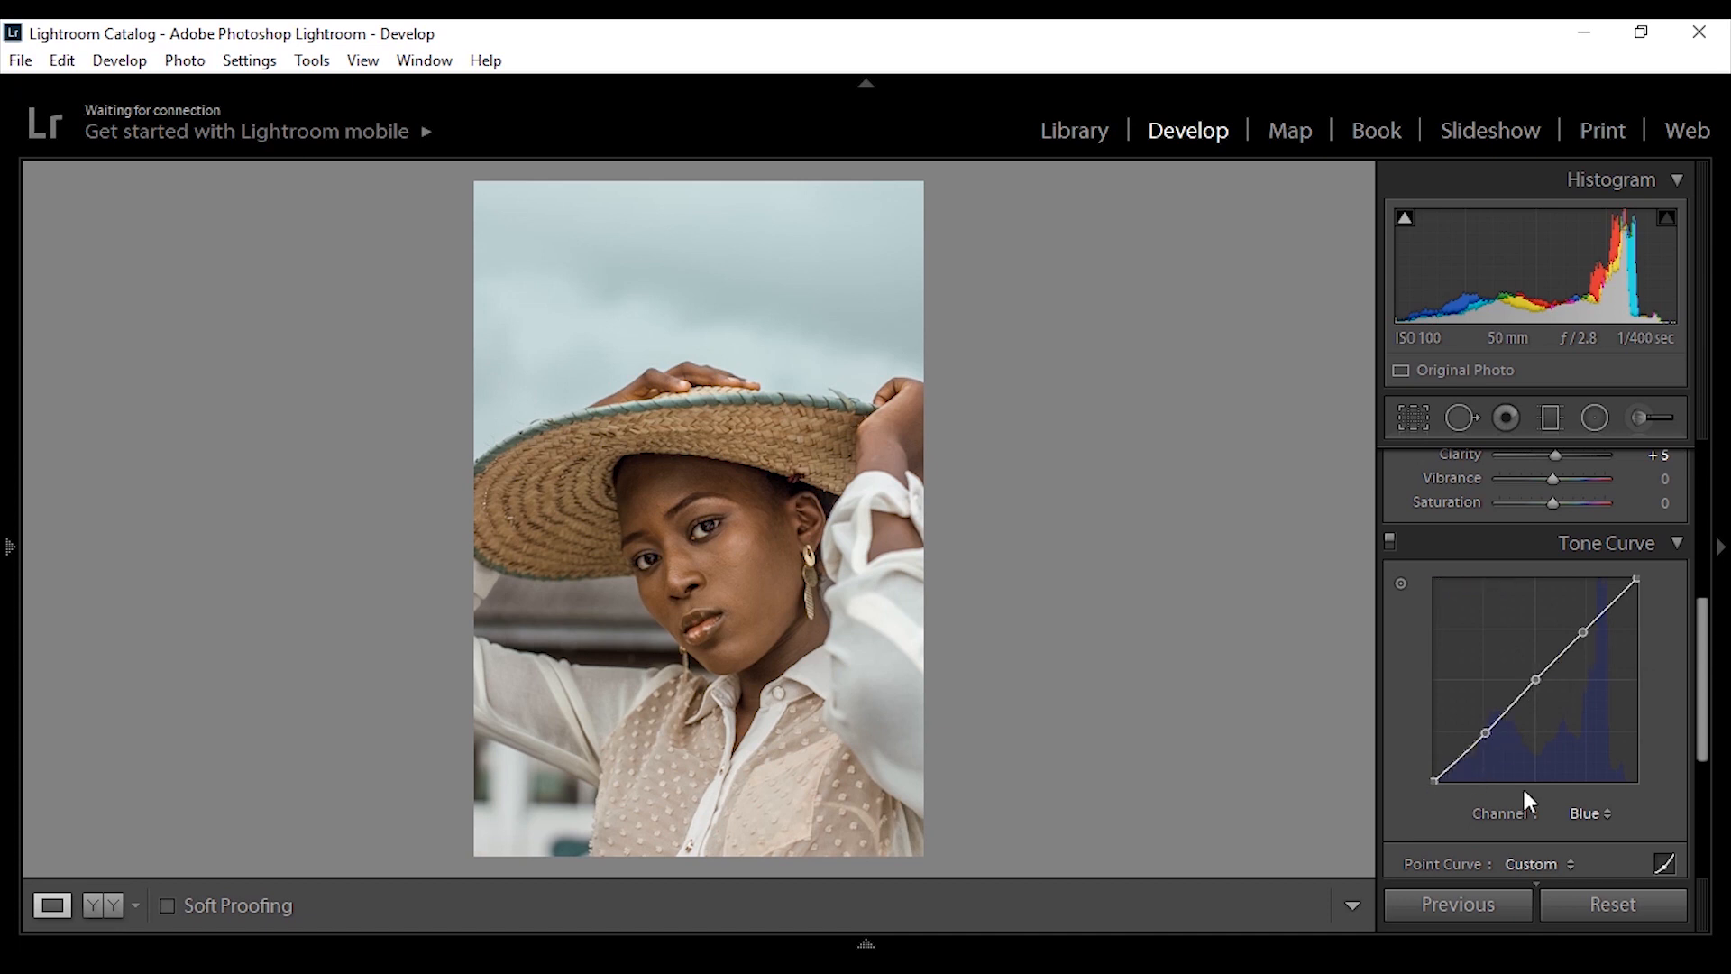
{"action": "left_click", "coordinate": [1589, 816]}
{"action": "left_click", "coordinate": [1640, 799]}
Reset the tone curve to the Linear point curve preset.
{"action": "left_click_drag", "start_coordinate": [1697, 711], "coordinate": [1707, 737]}
{"action": "left_click", "coordinate": [1547, 822]}
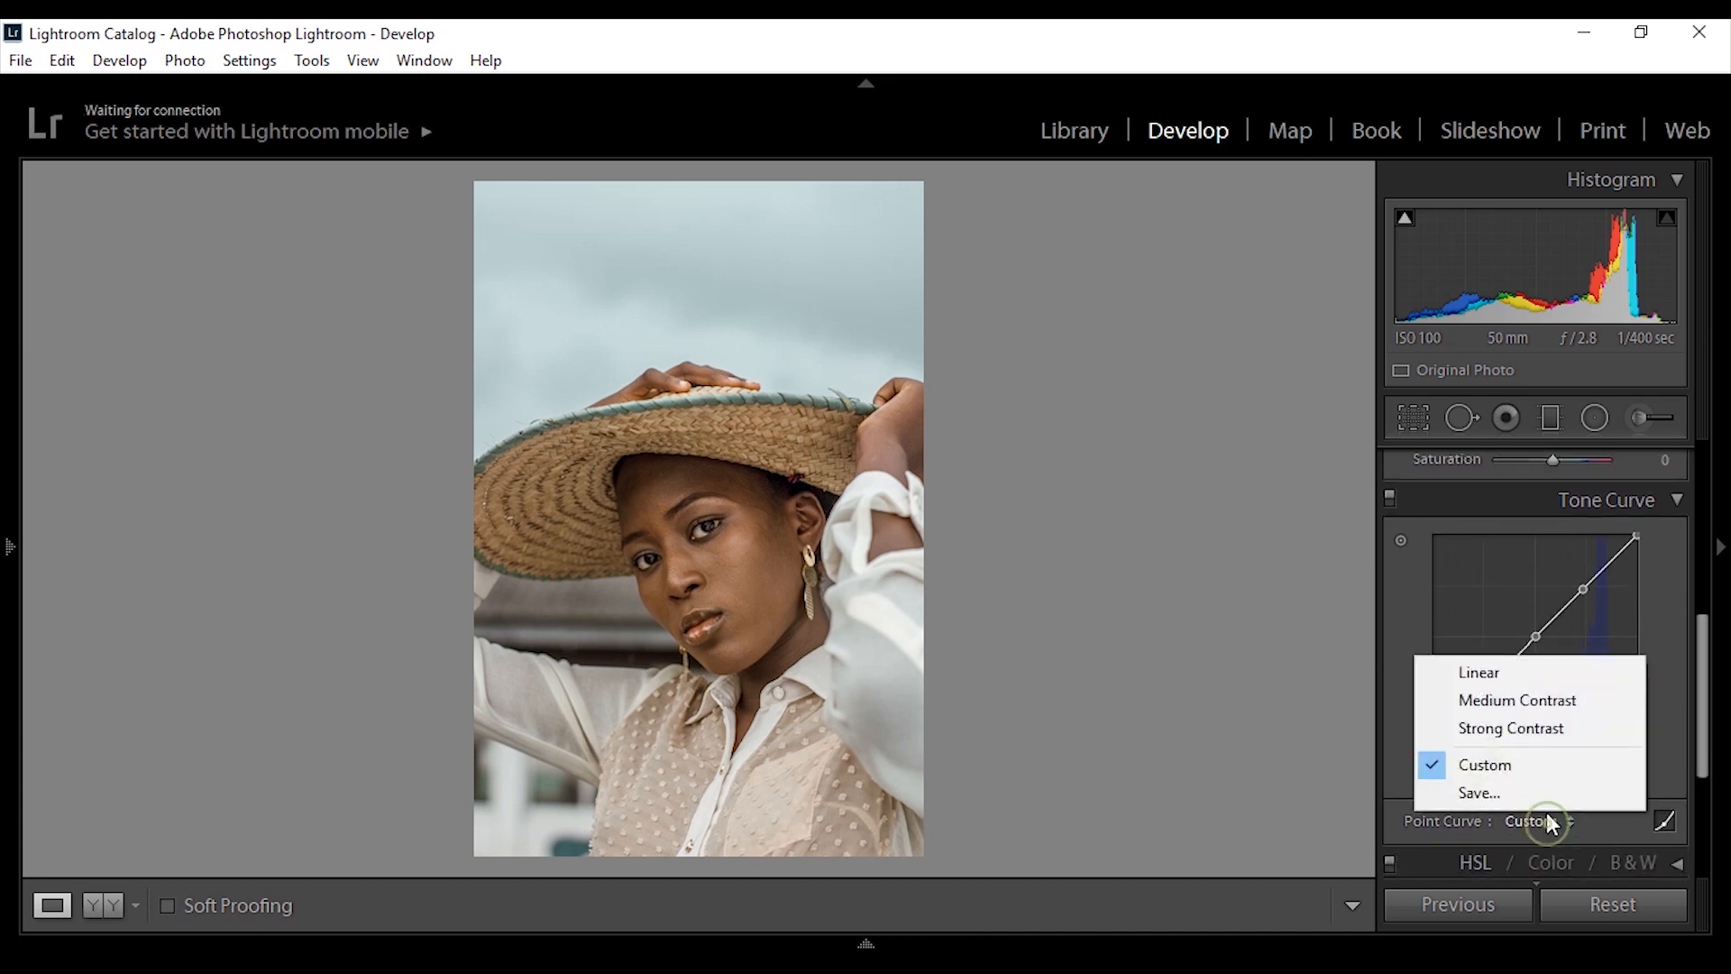
{"action": "left_click", "coordinate": [1544, 672]}
Switch the tone curve back to the RGB channel.
{"action": "left_click", "coordinate": [1605, 766]}
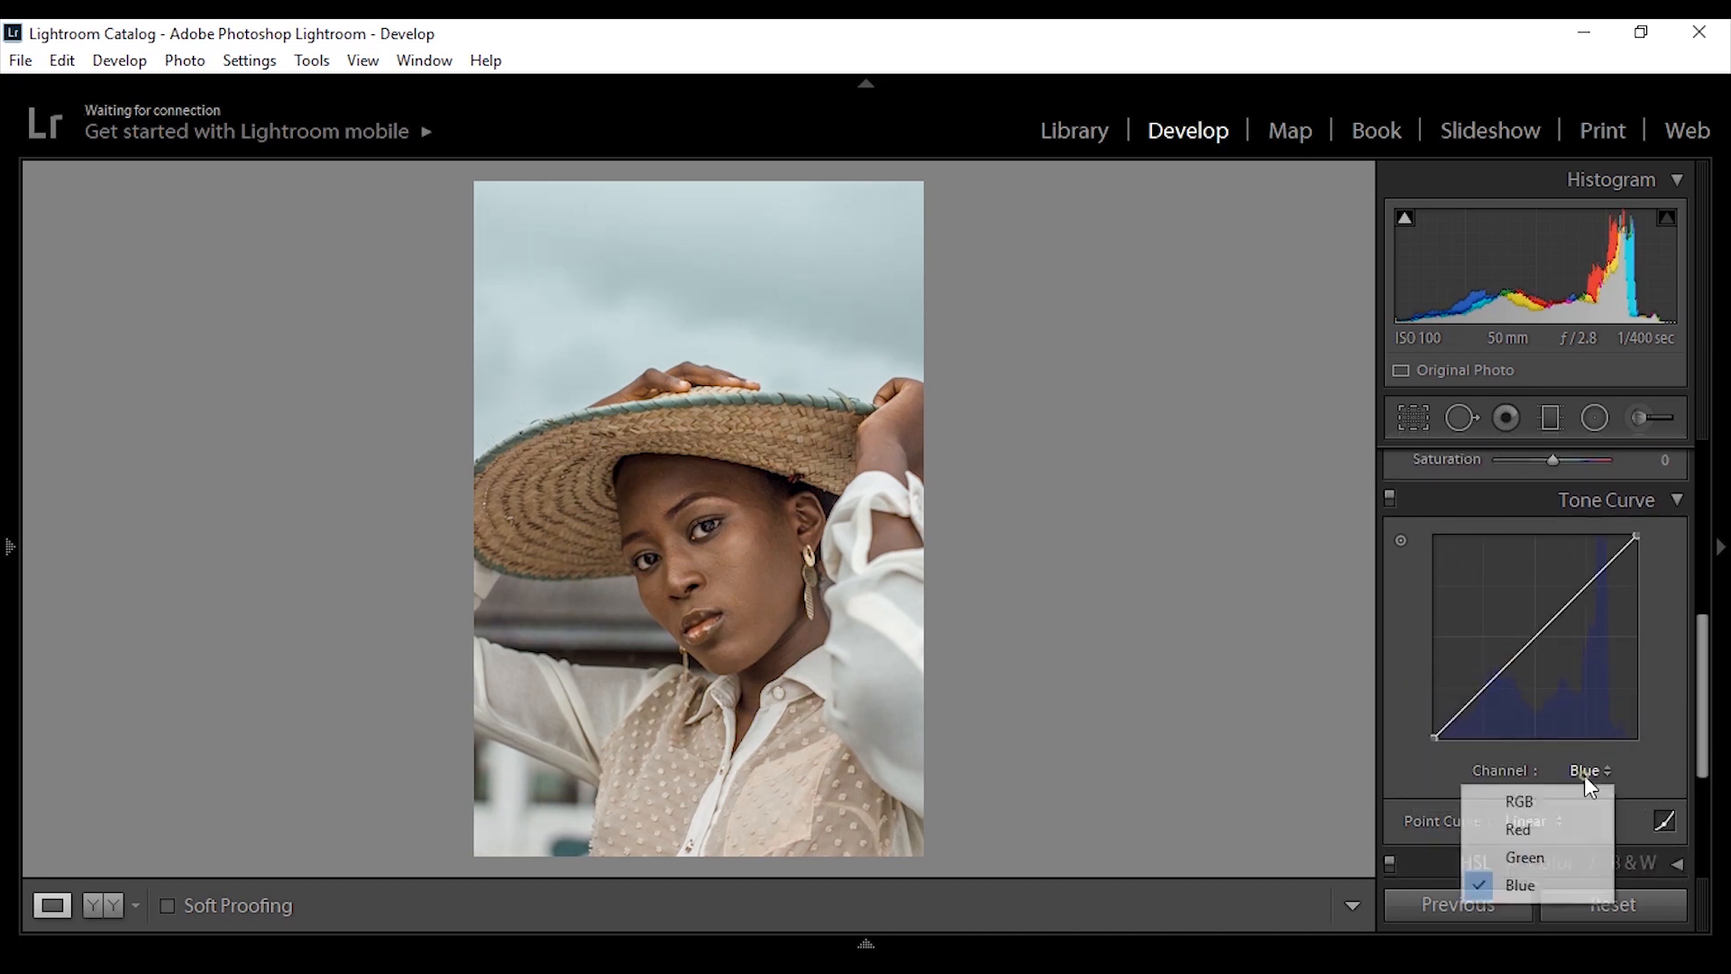
{"action": "left_click", "coordinate": [1523, 813]}
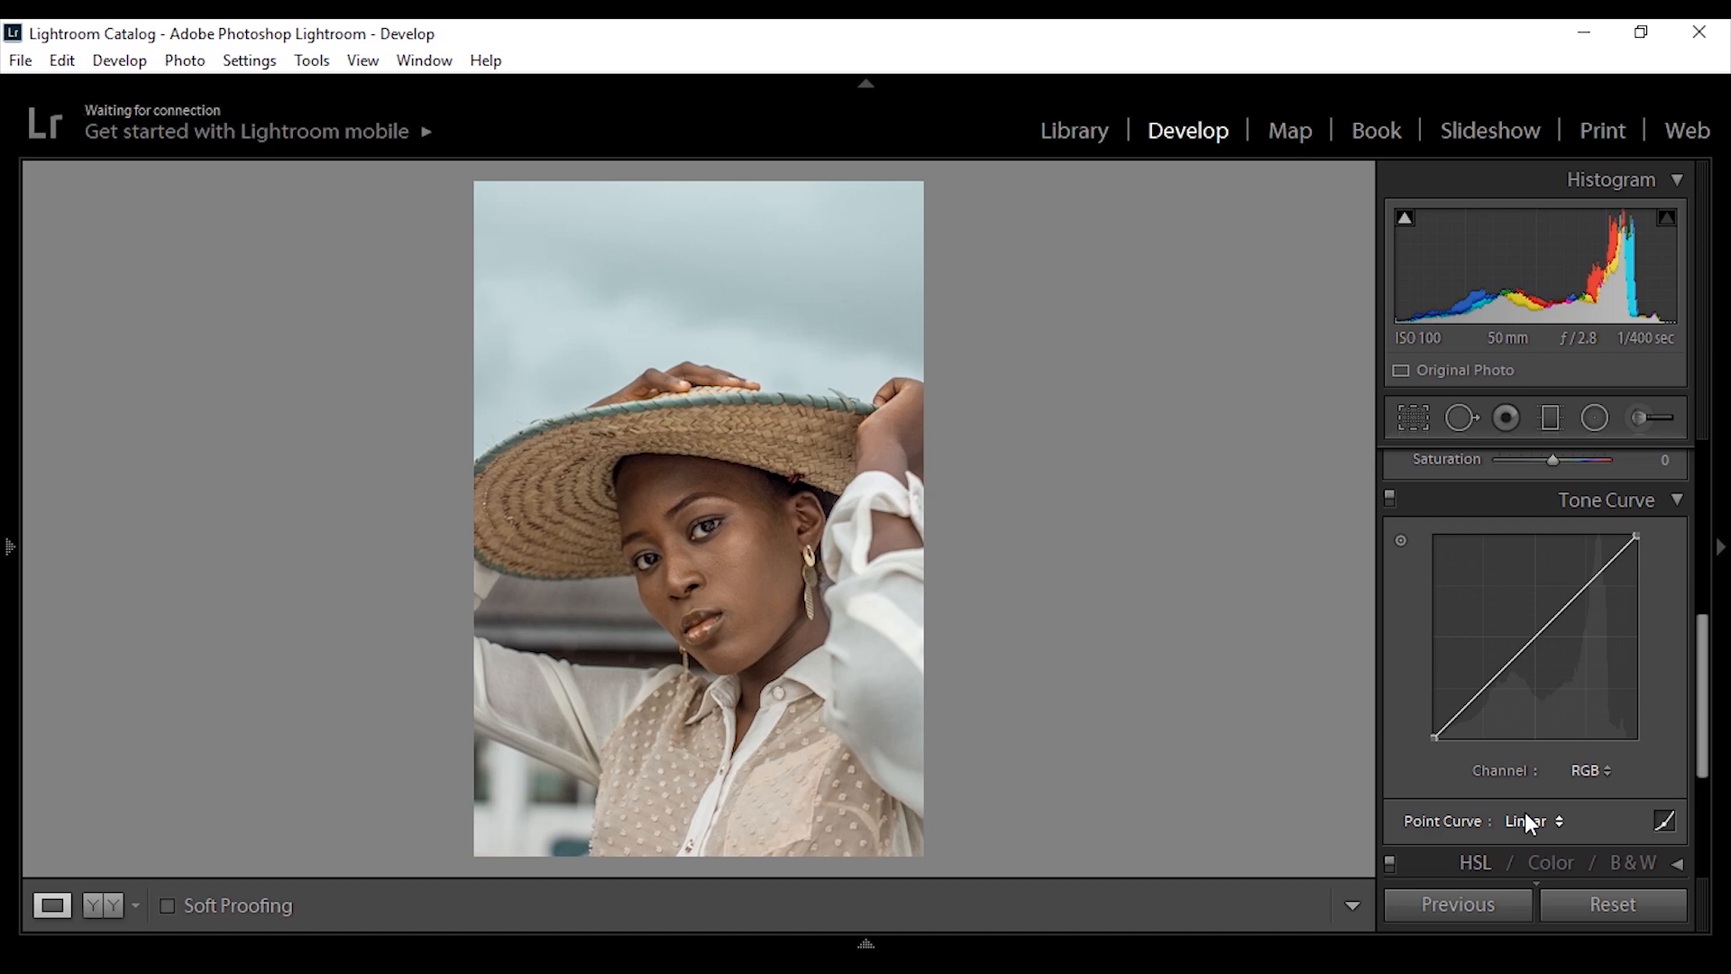
Try an RGB S-curve with three control points, lowering the shadows and raising the midtones and highlights, and reset the curve to Linear.
{"action": "left_click", "coordinate": [1484, 695]}
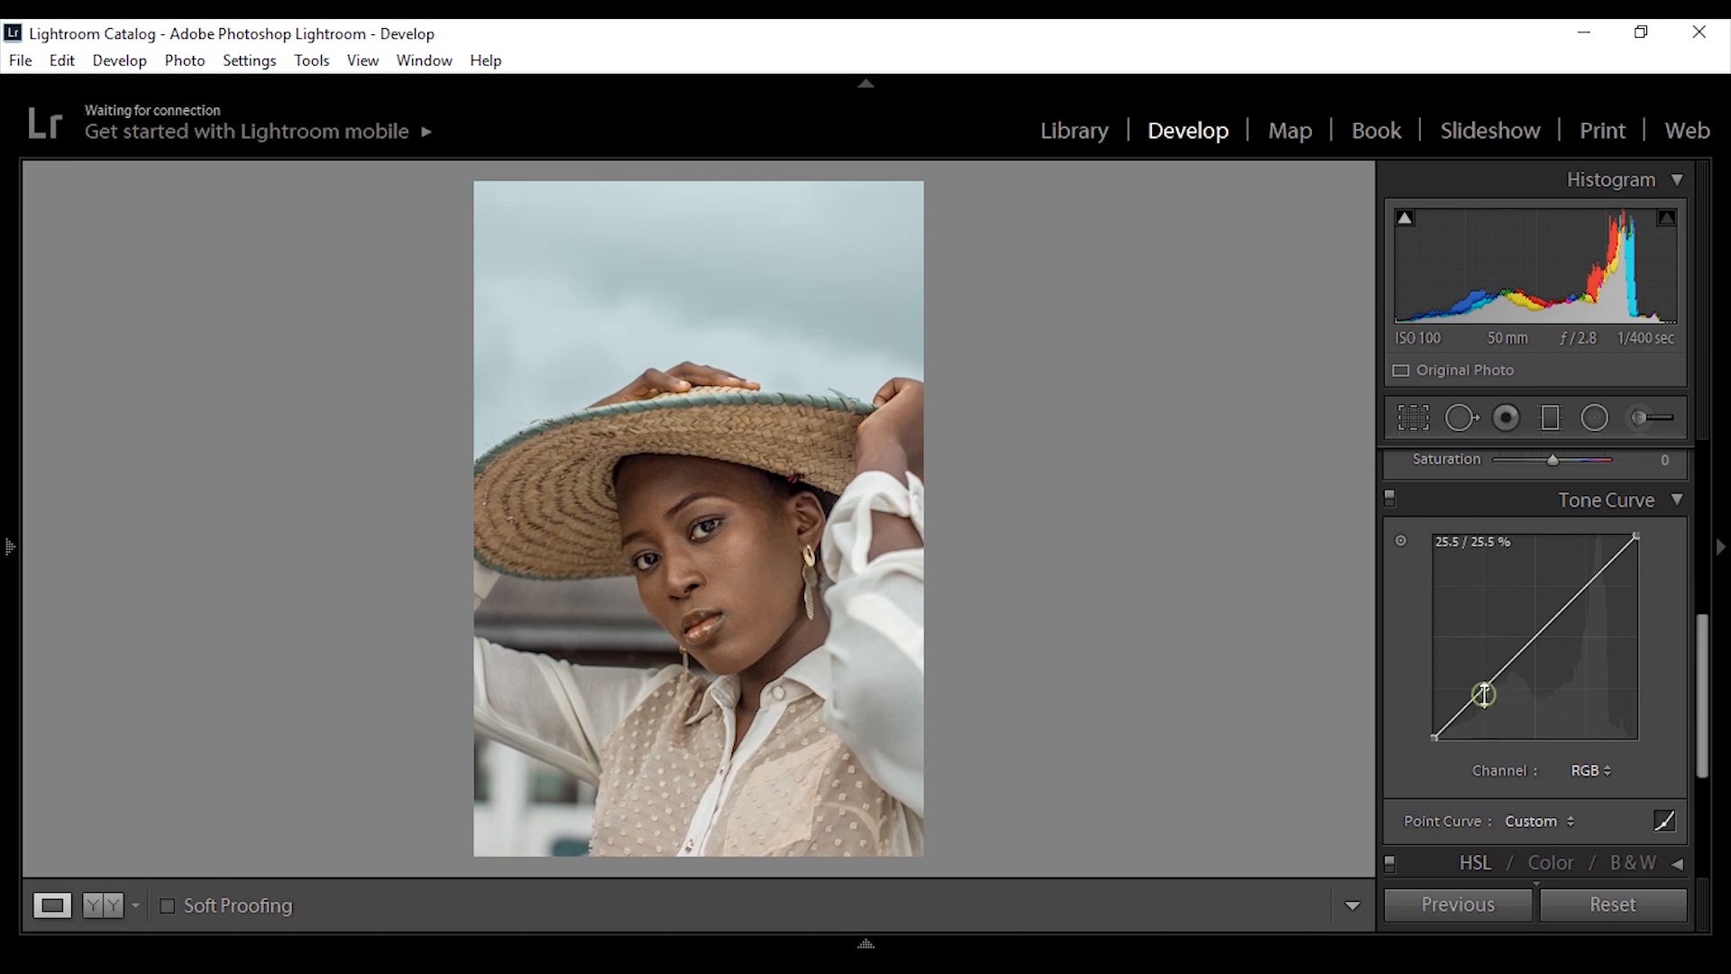
{"action": "left_click", "coordinate": [1538, 635]}
{"action": "left_click", "coordinate": [1583, 590]}
{"action": "left_click", "coordinate": [1488, 687]}
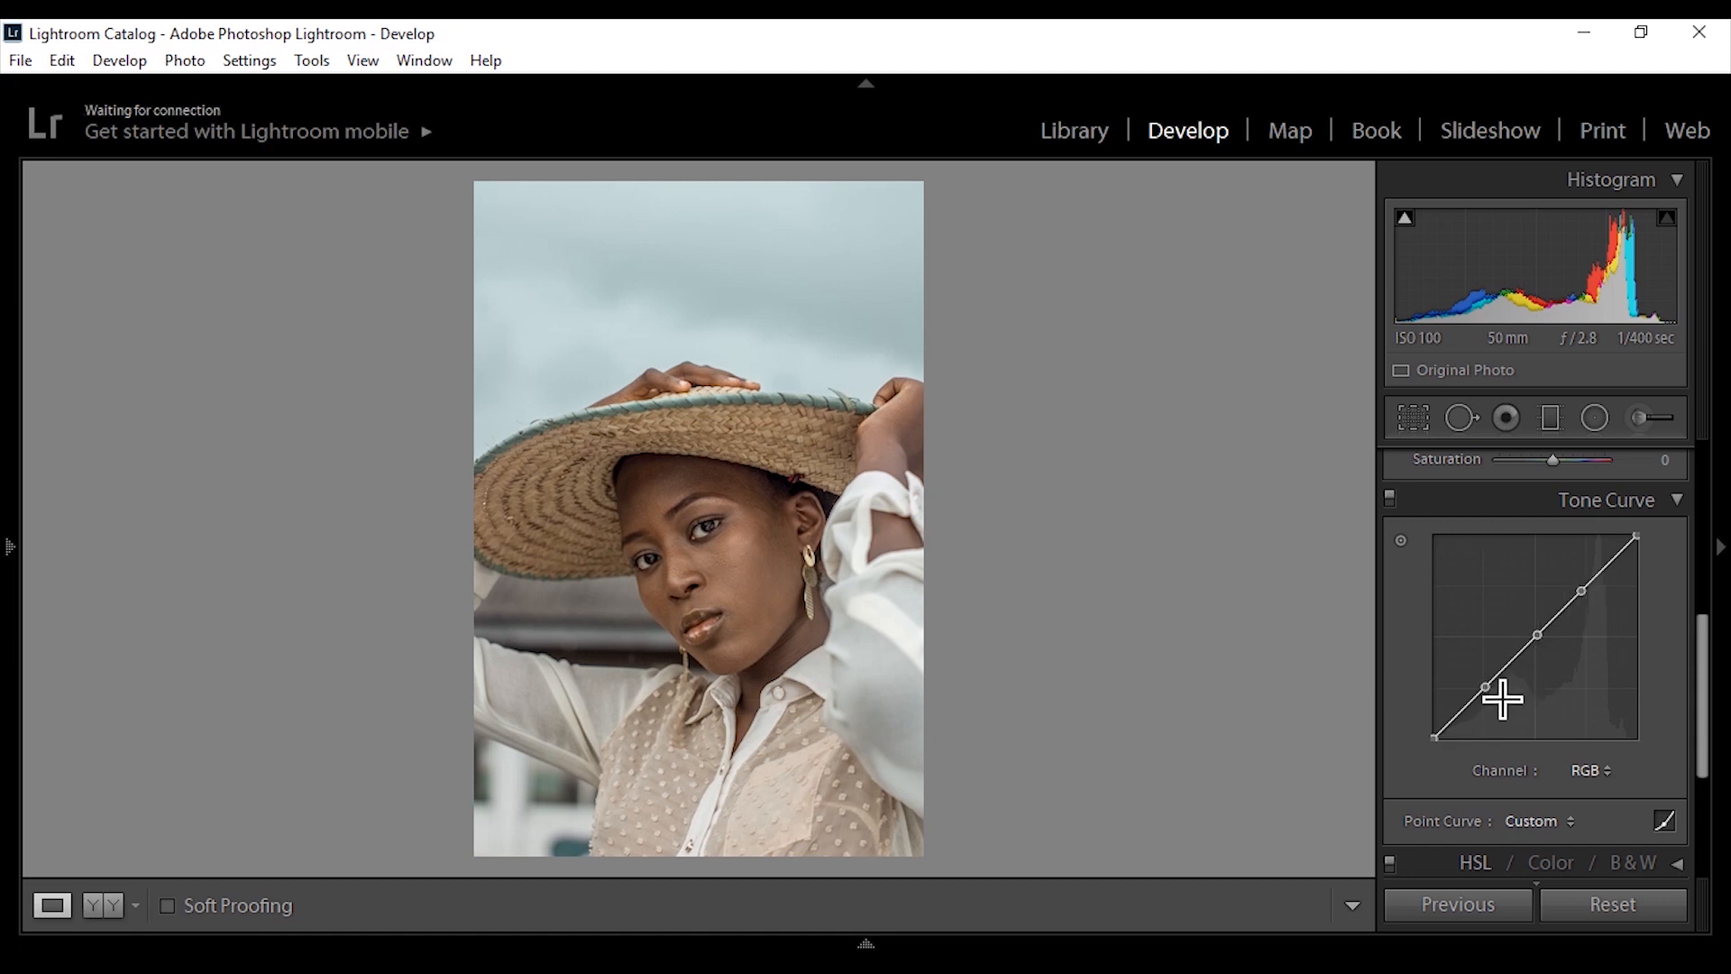
{"action": "left_click_drag", "start_coordinate": [1485, 687], "coordinate": [1485, 695]}
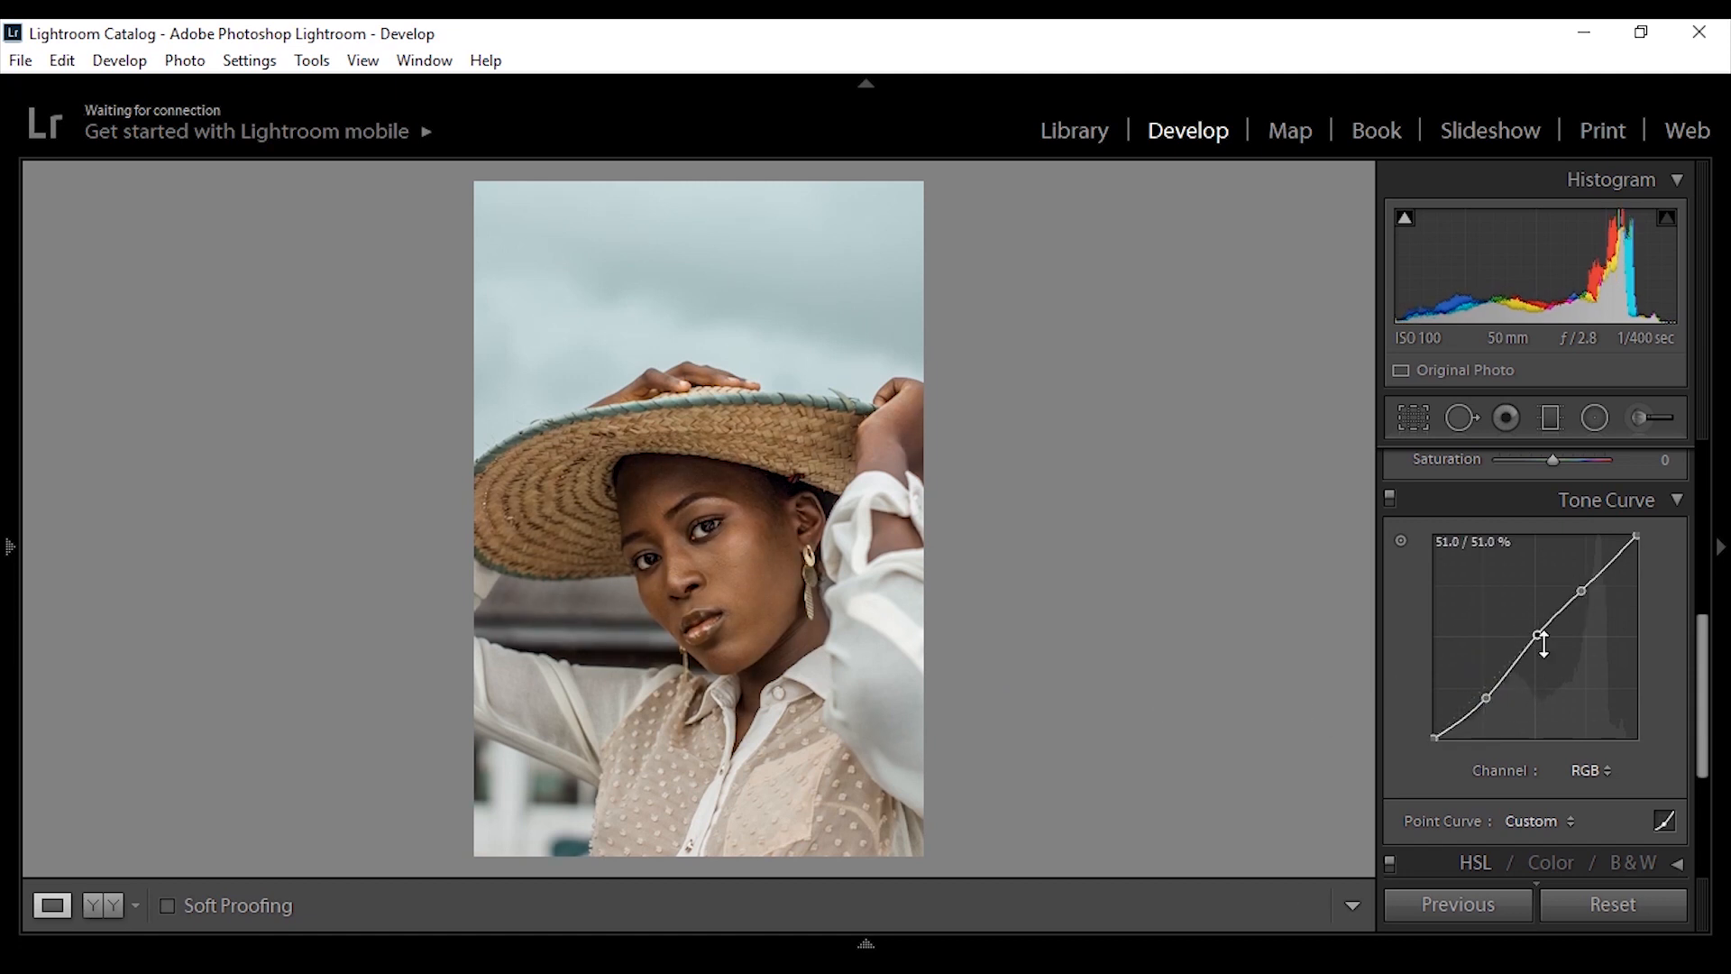
{"action": "left_click_drag", "start_coordinate": [1537, 635], "coordinate": [1582, 577]}
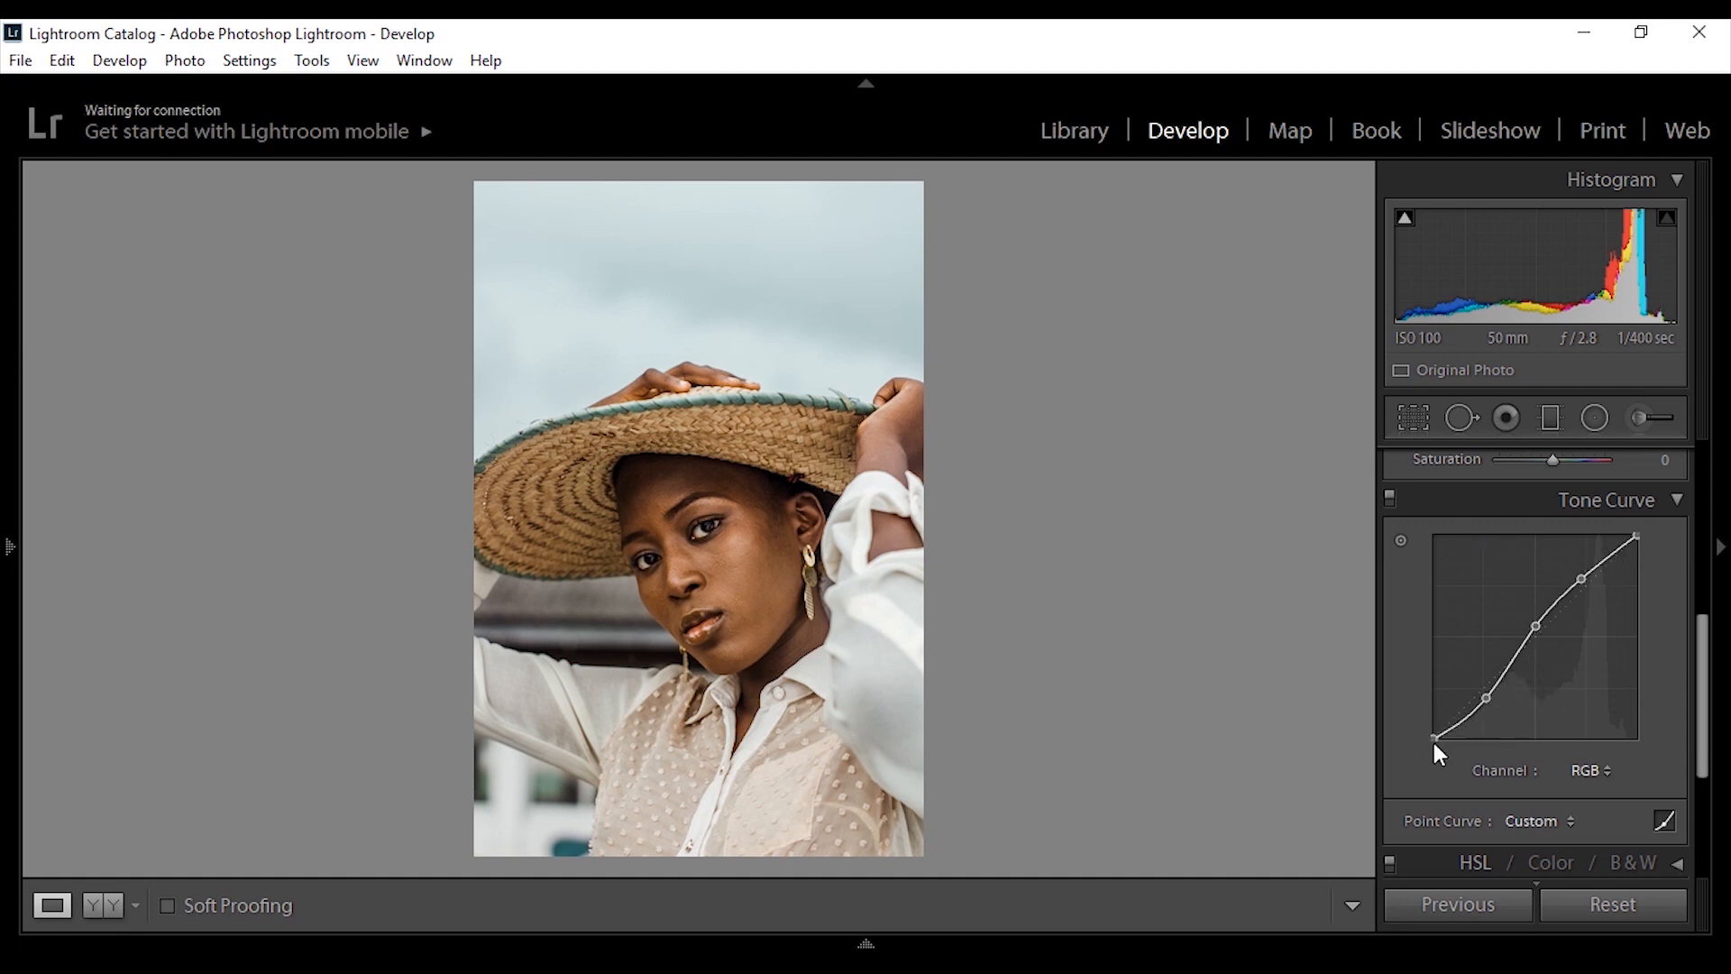
{"action": "left_click_drag", "start_coordinate": [1433, 739], "coordinate": [1433, 737]}
{"action": "left_click", "coordinate": [1533, 822]}
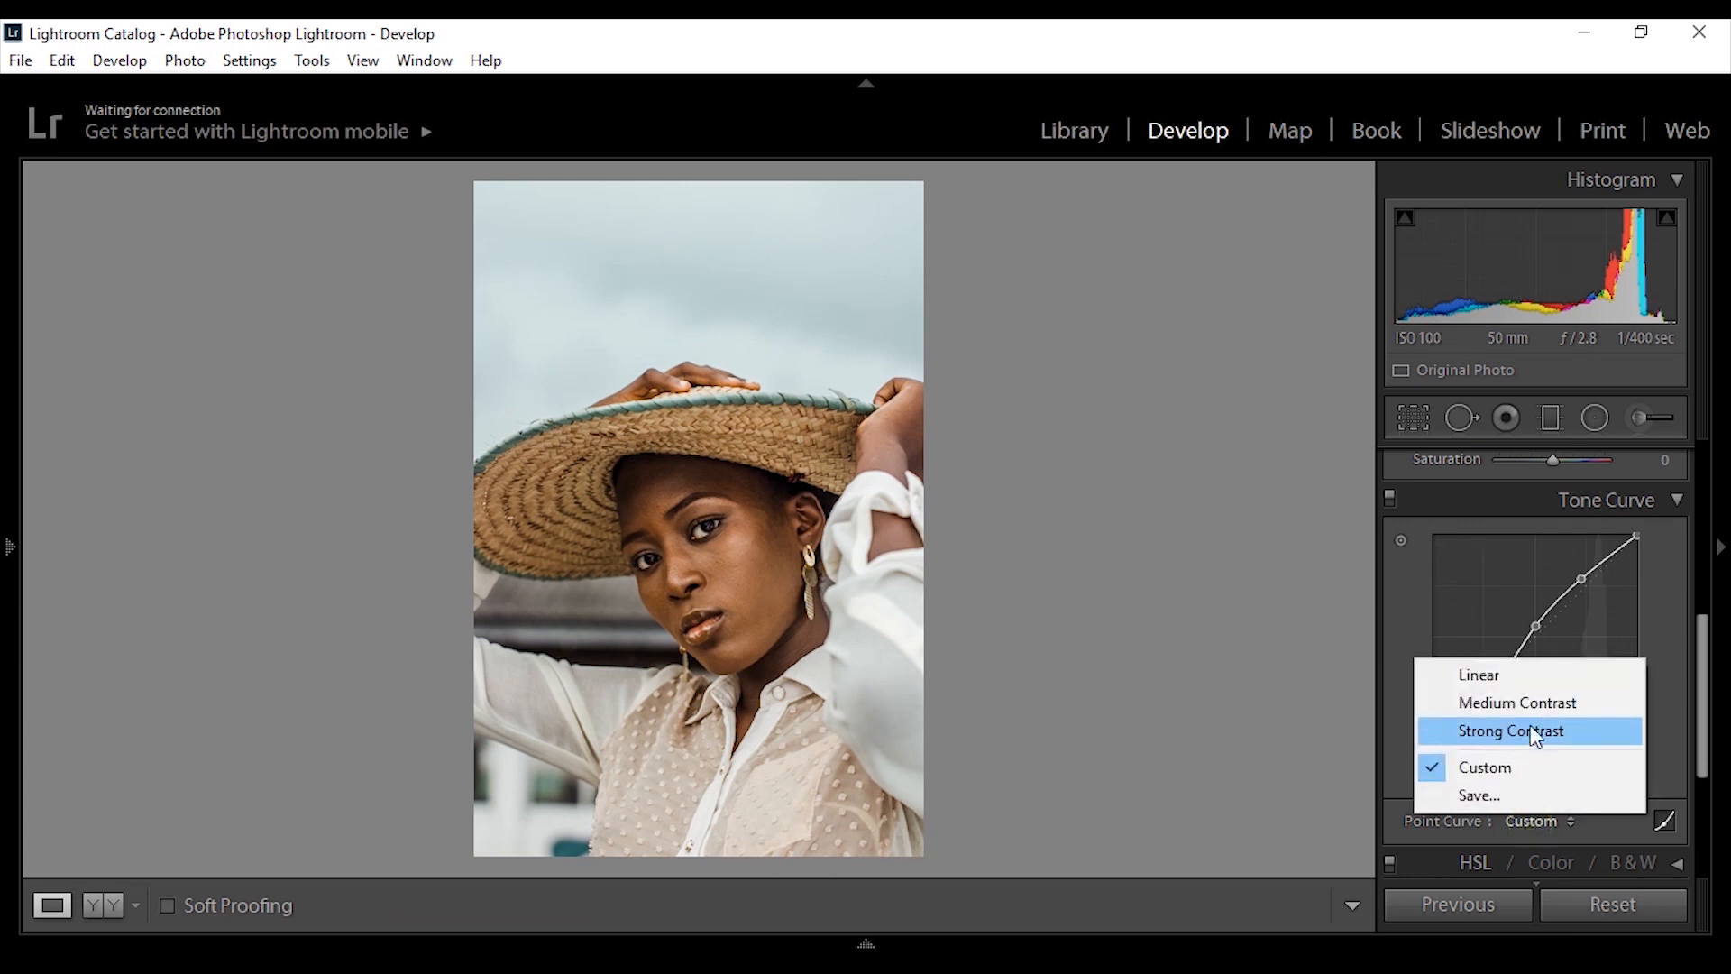
{"action": "left_click", "coordinate": [1511, 673]}
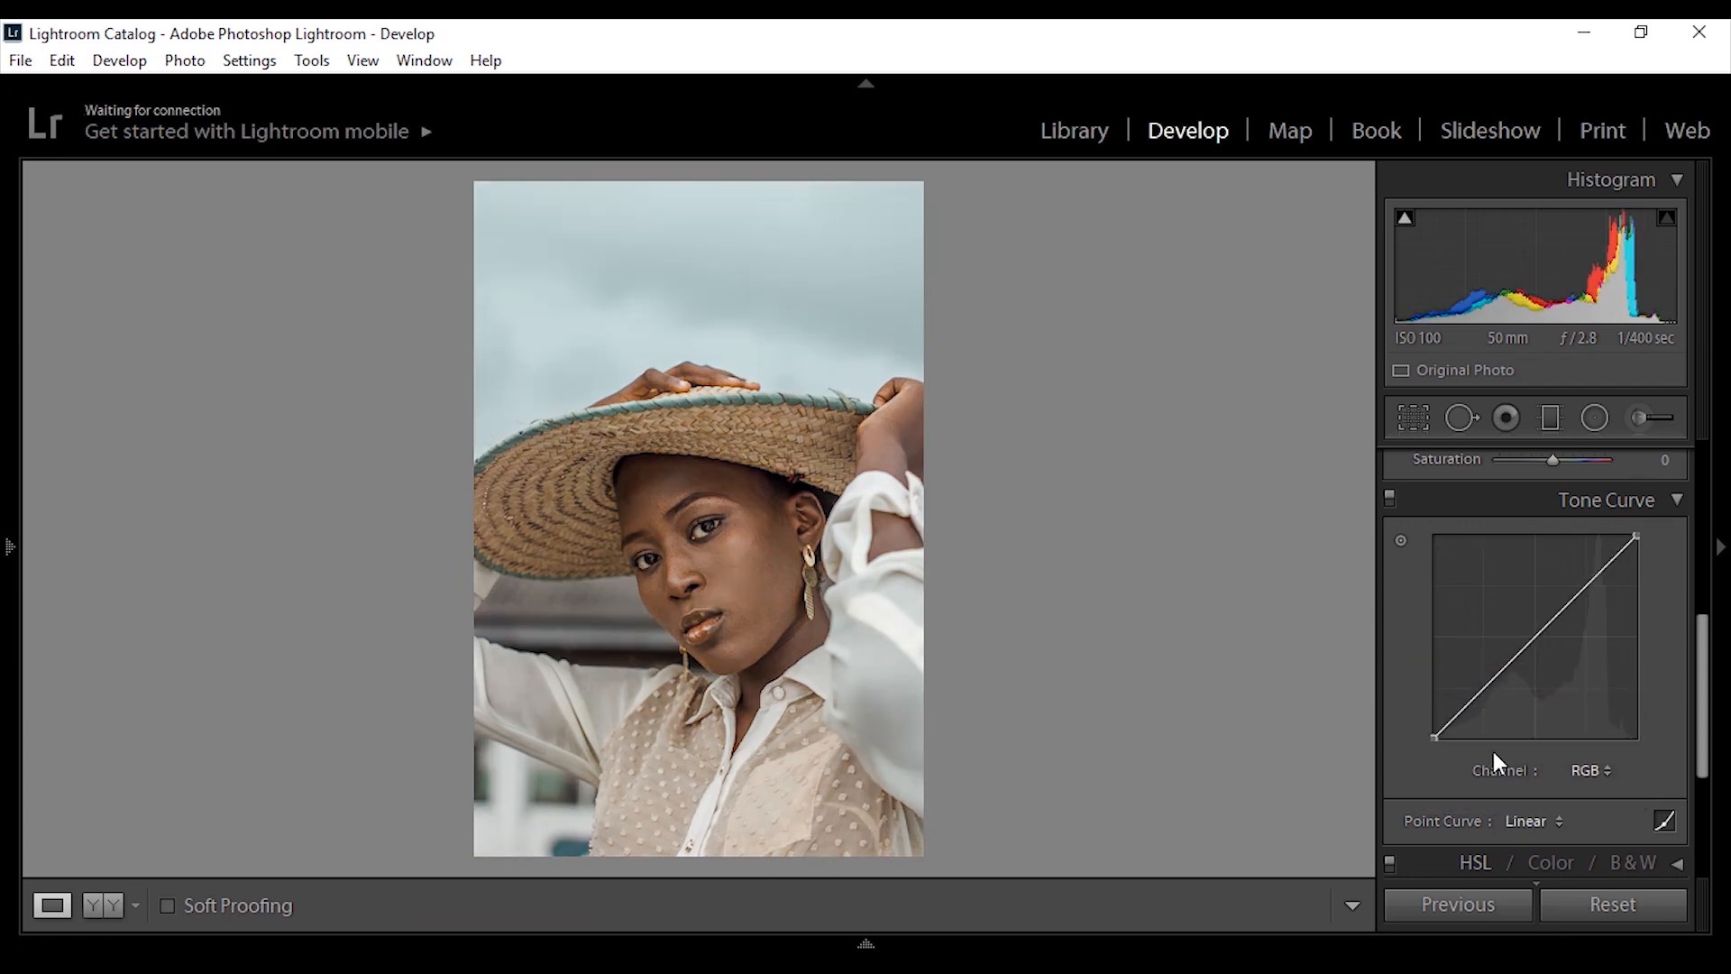
Add shadows, midtones and highlights control points to the RGB curve and raise its black point to 0.0 / 5.5 %.
{"action": "left_click", "coordinate": [1485, 688]}
{"action": "left_click", "coordinate": [1540, 636]}
{"action": "left_click", "coordinate": [1588, 585]}
{"action": "left_click_drag", "start_coordinate": [1432, 734], "coordinate": [1434, 728]}
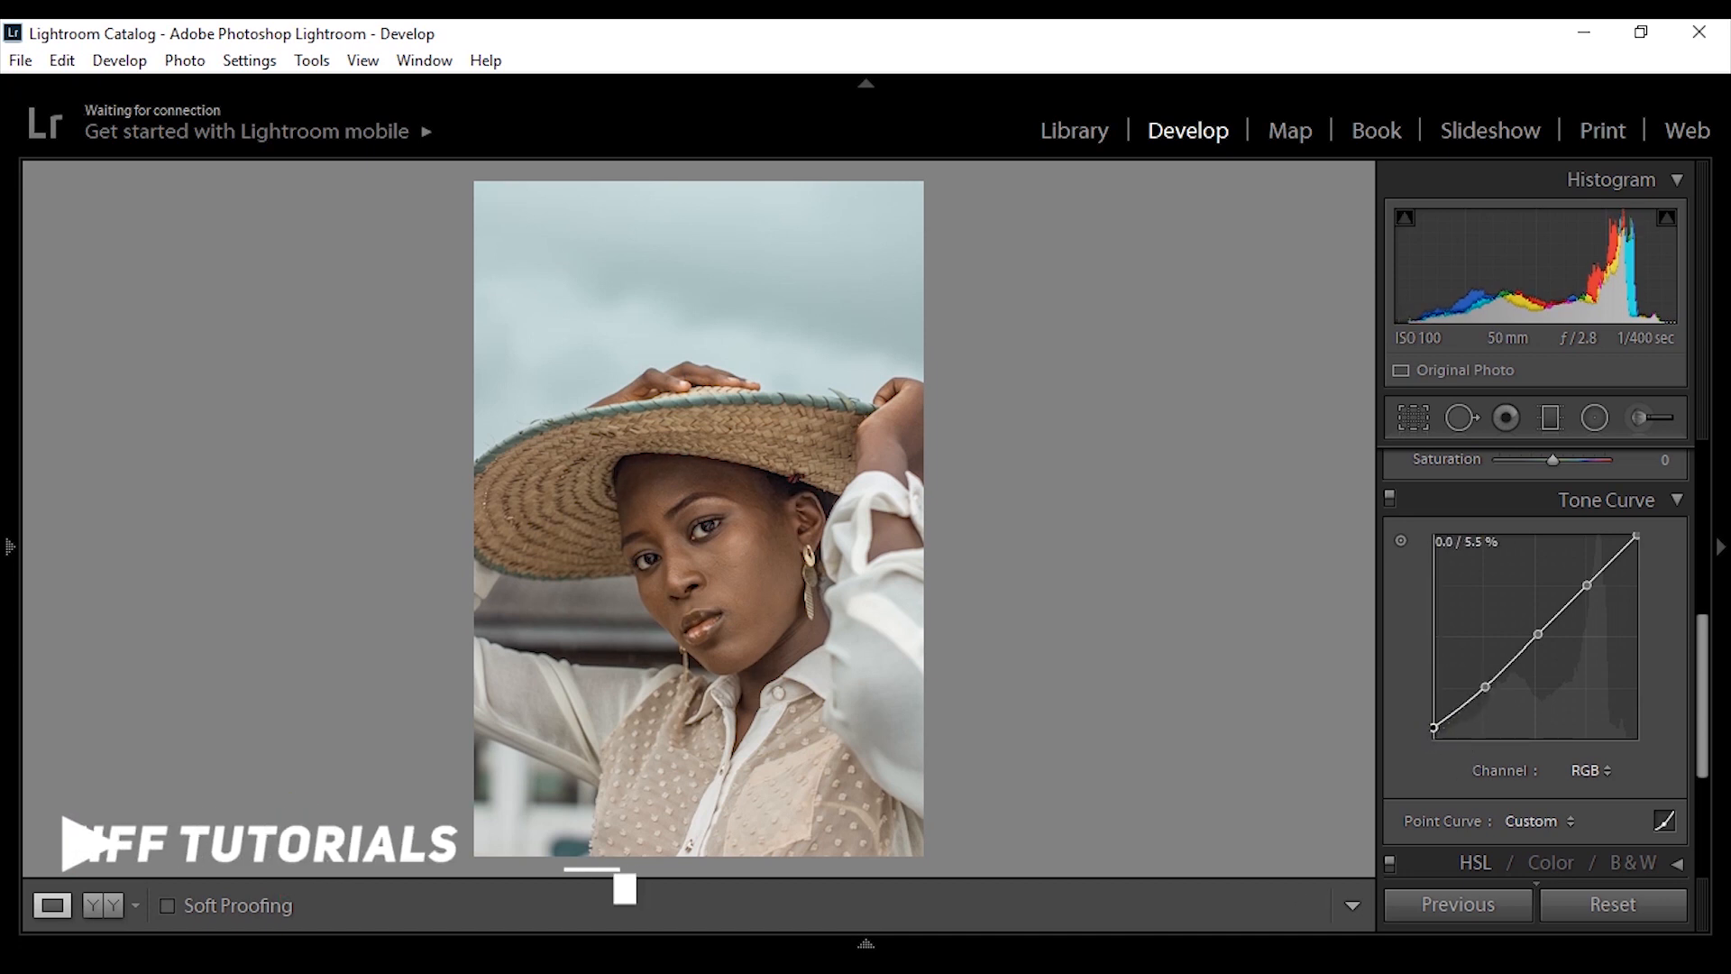
Lower the RGB shadows point to 24.7 / 21.2 %, lift the midtones slightly and set the highlights point to 76.1 / 76.9 %.
{"action": "left_click_drag", "start_coordinate": [1485, 687], "coordinate": [1483, 695]}
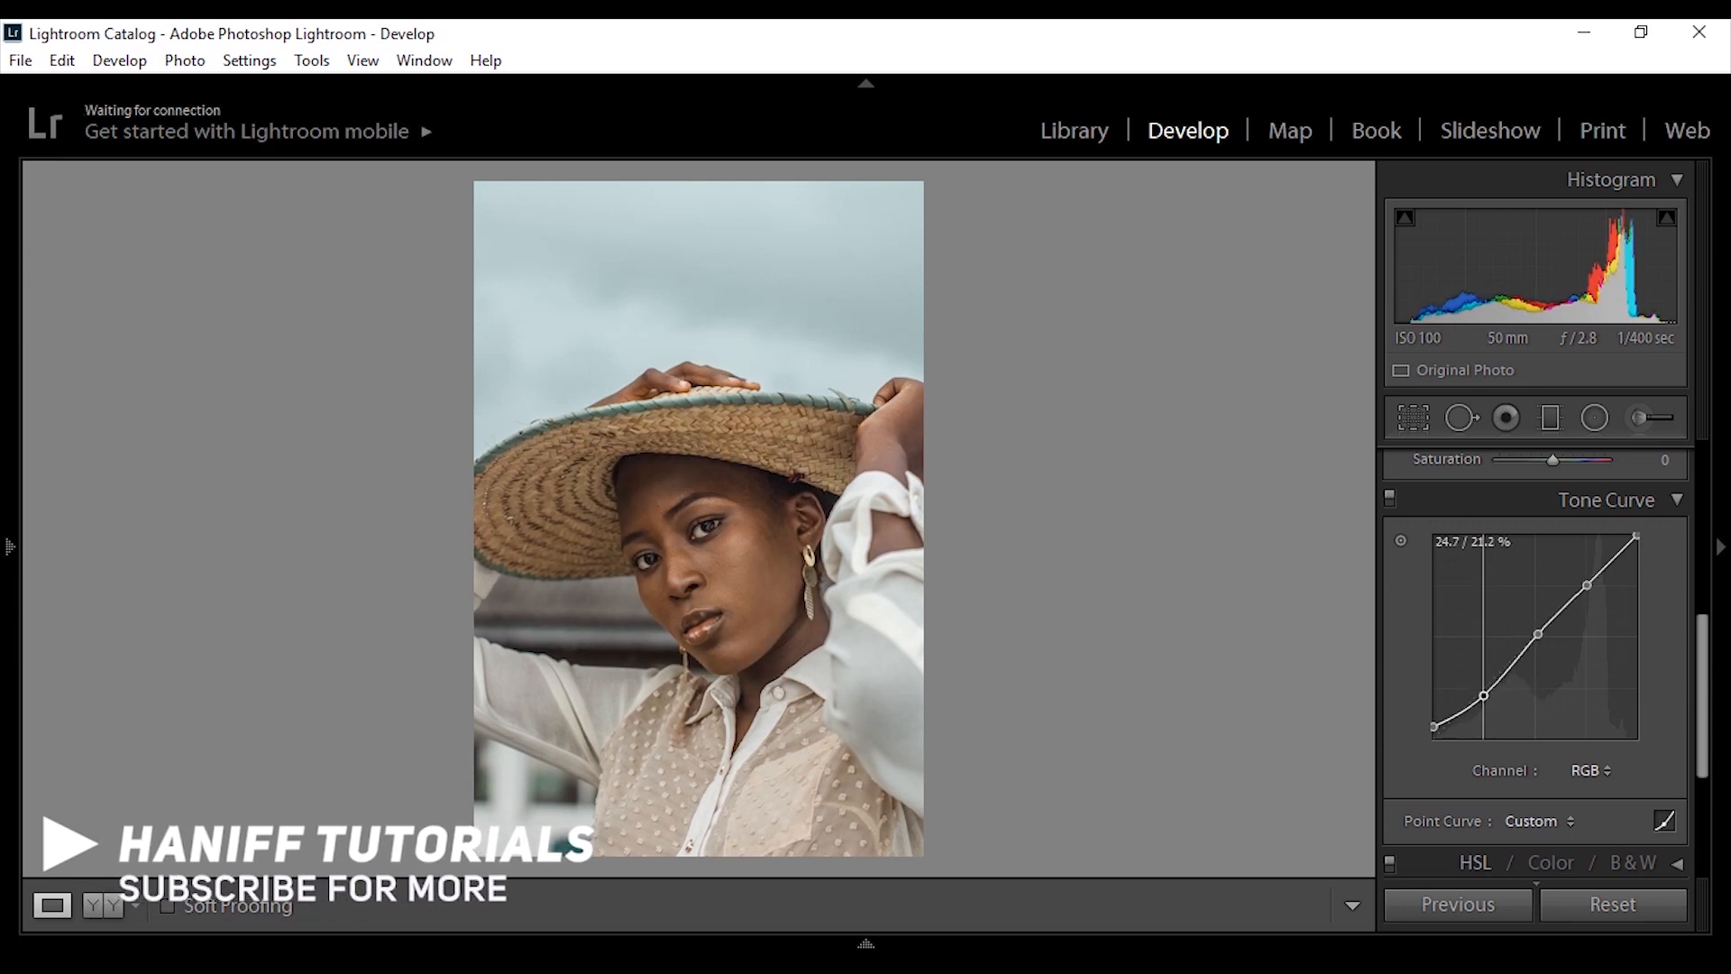
{"action": "left_click_drag", "start_coordinate": [1539, 637], "coordinate": [1589, 582]}
{"action": "left_click", "coordinate": [1587, 585]}
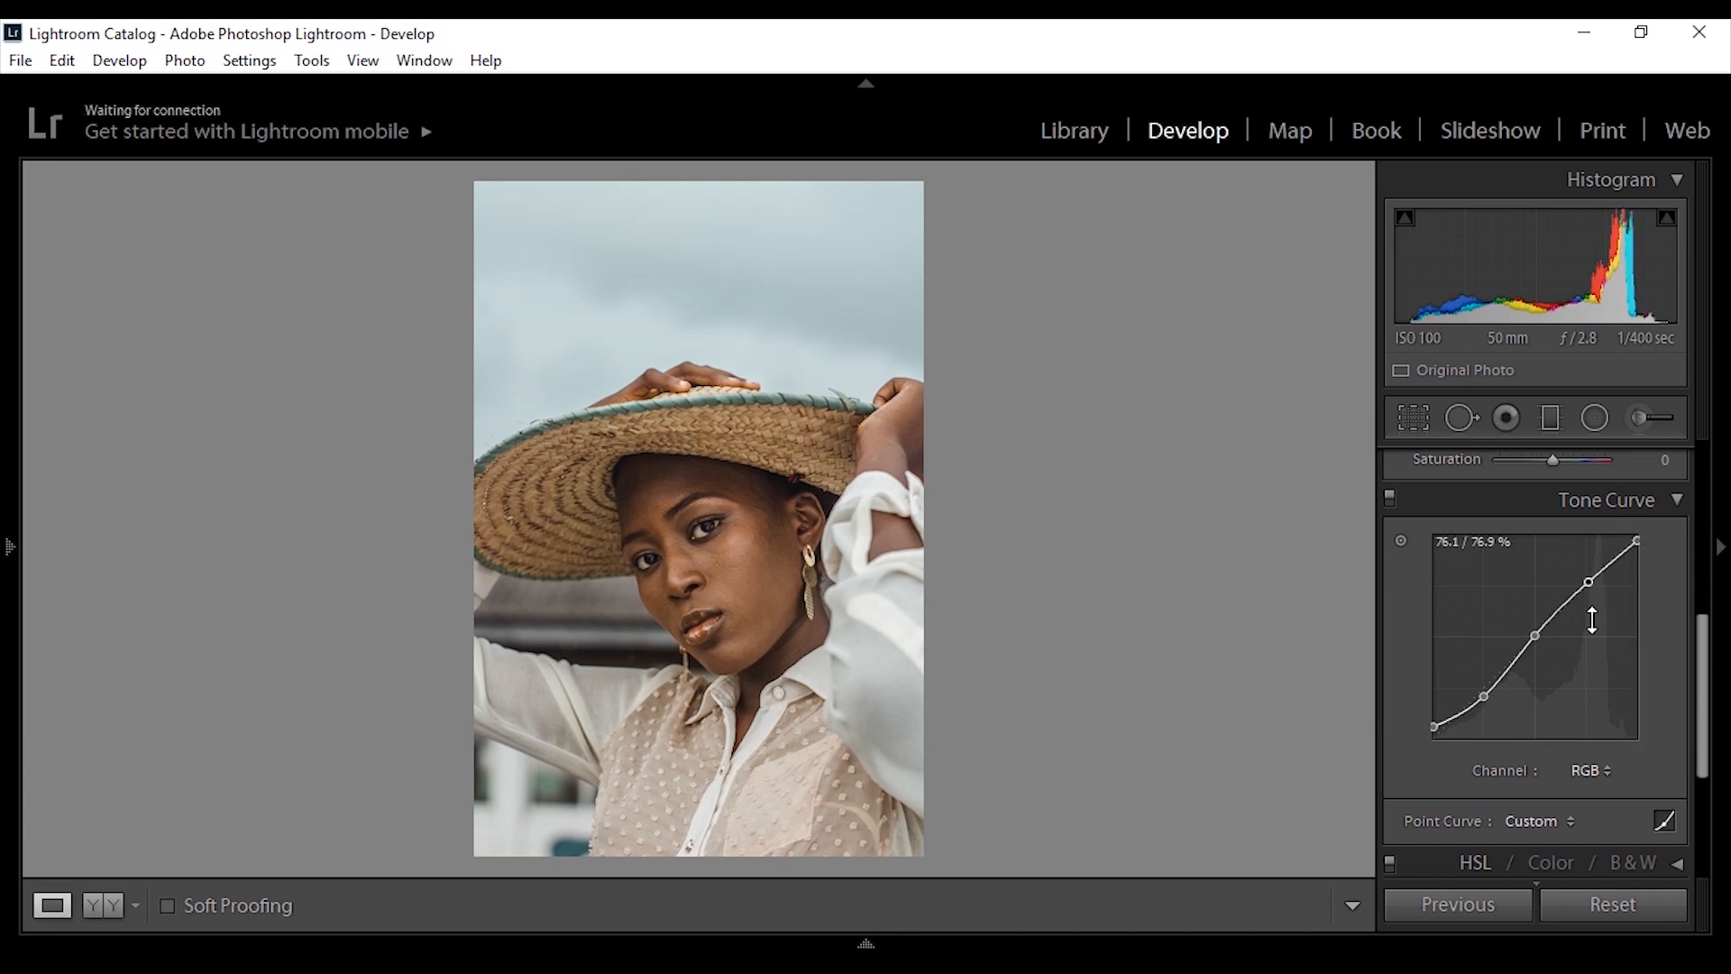
Turn the Tone Curve adjustments off and on twice to compare the portrait before and after the RGB edit.
{"action": "left_click", "coordinate": [1390, 495]}
{"action": "left_click", "coordinate": [1390, 495]}
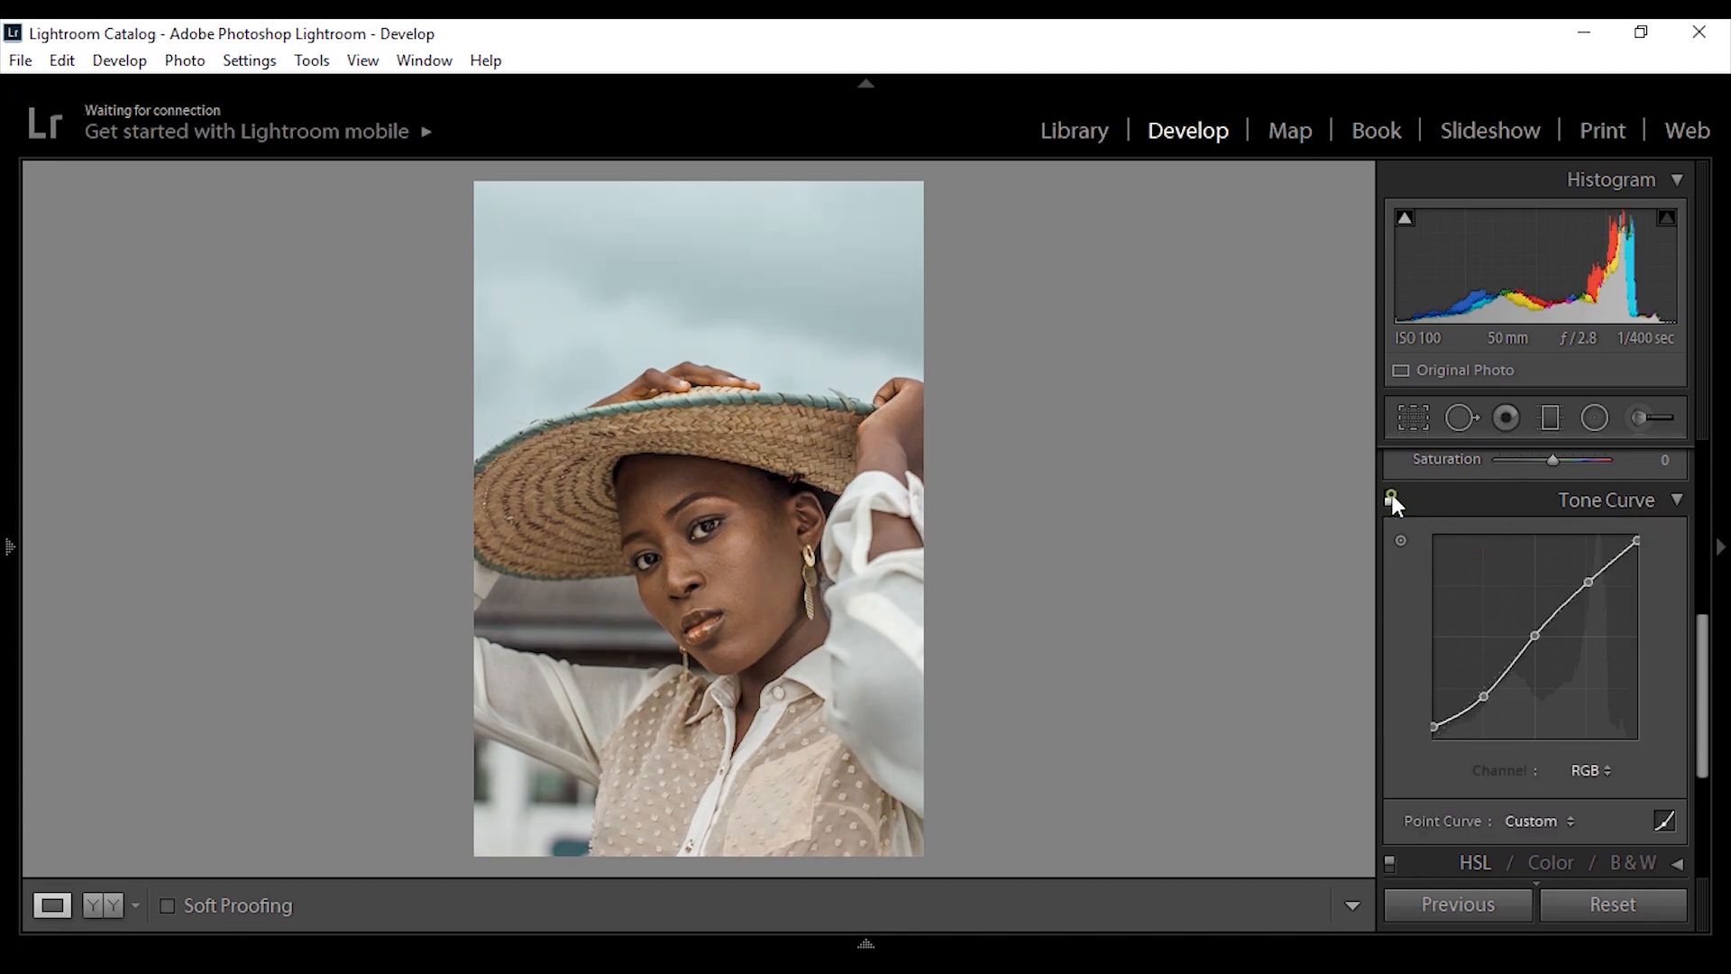
{"action": "left_click", "coordinate": [1391, 495]}
{"action": "left_click", "coordinate": [1390, 495]}
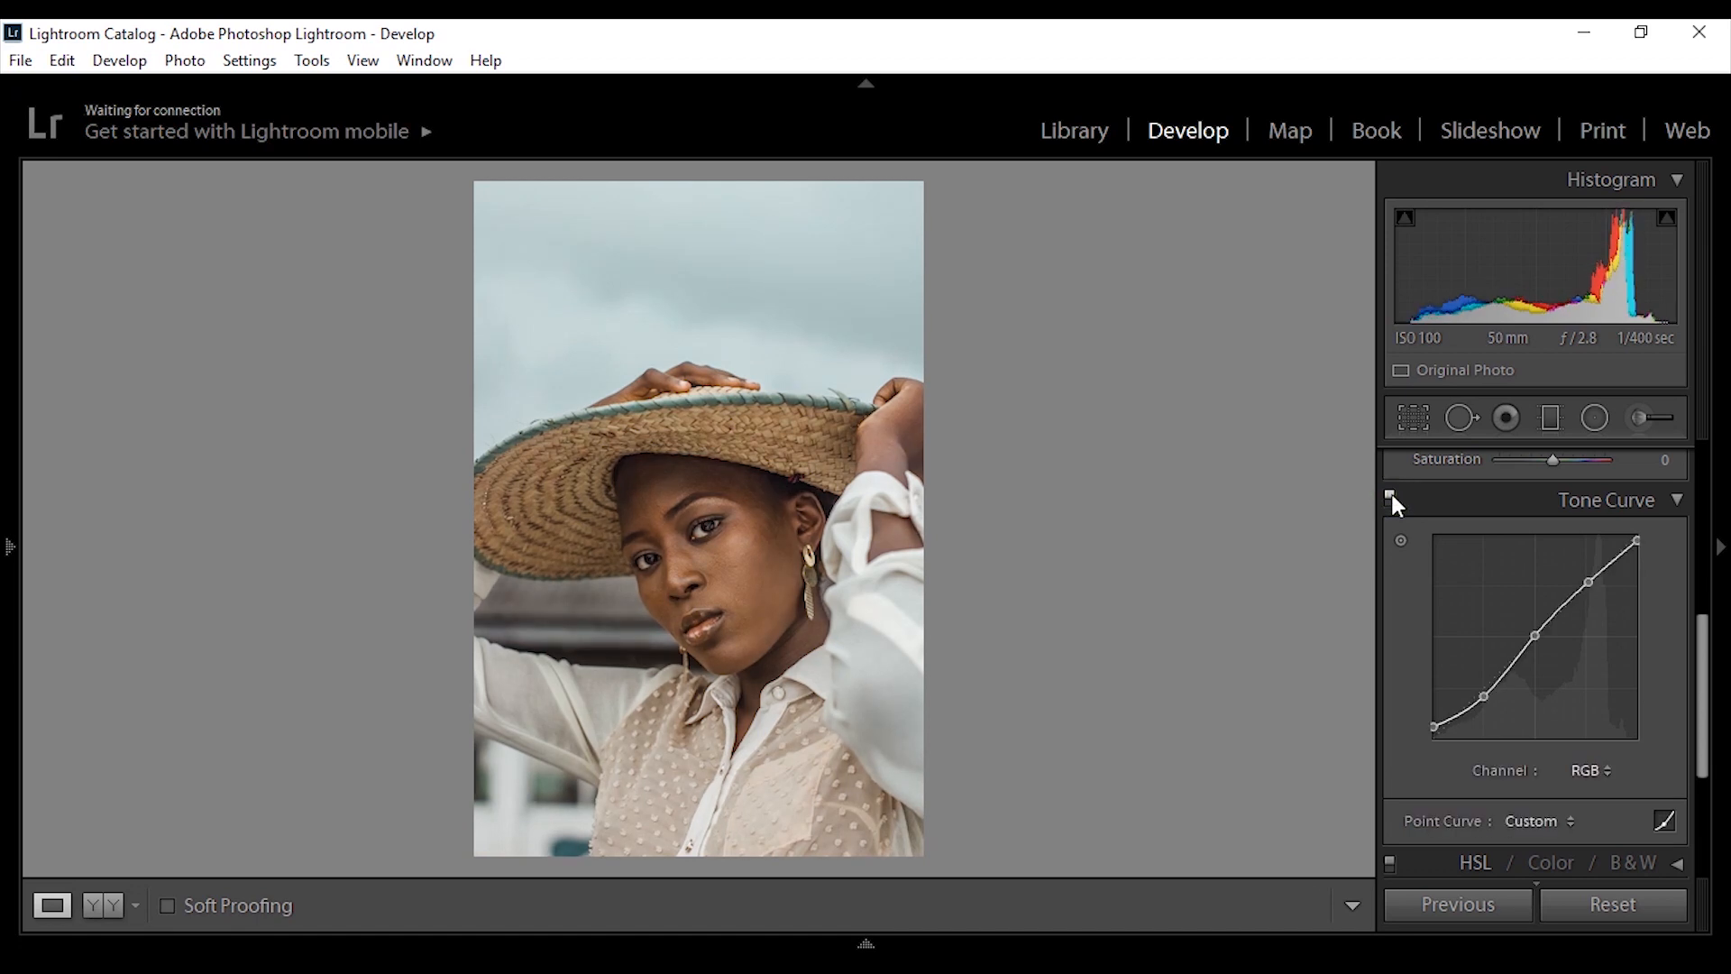
Look through the Red and Green channel curves and leave the Red channel selected.
{"action": "left_click", "coordinate": [1589, 770]}
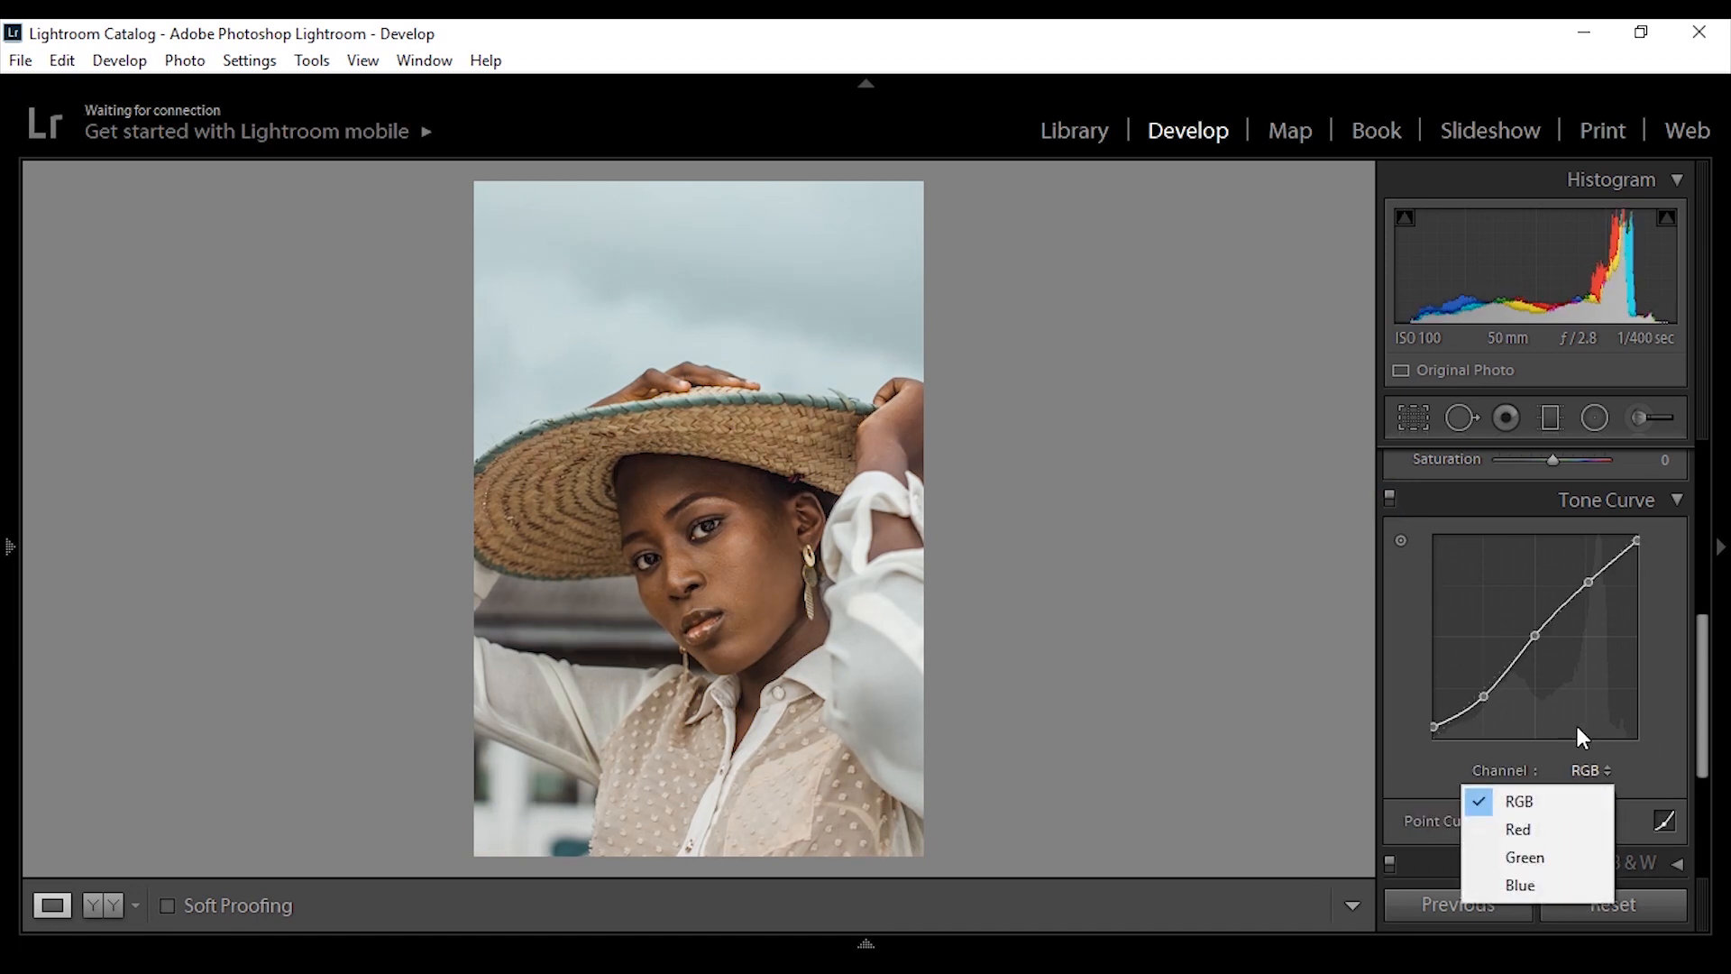
{"action": "left_click", "coordinate": [1522, 831]}
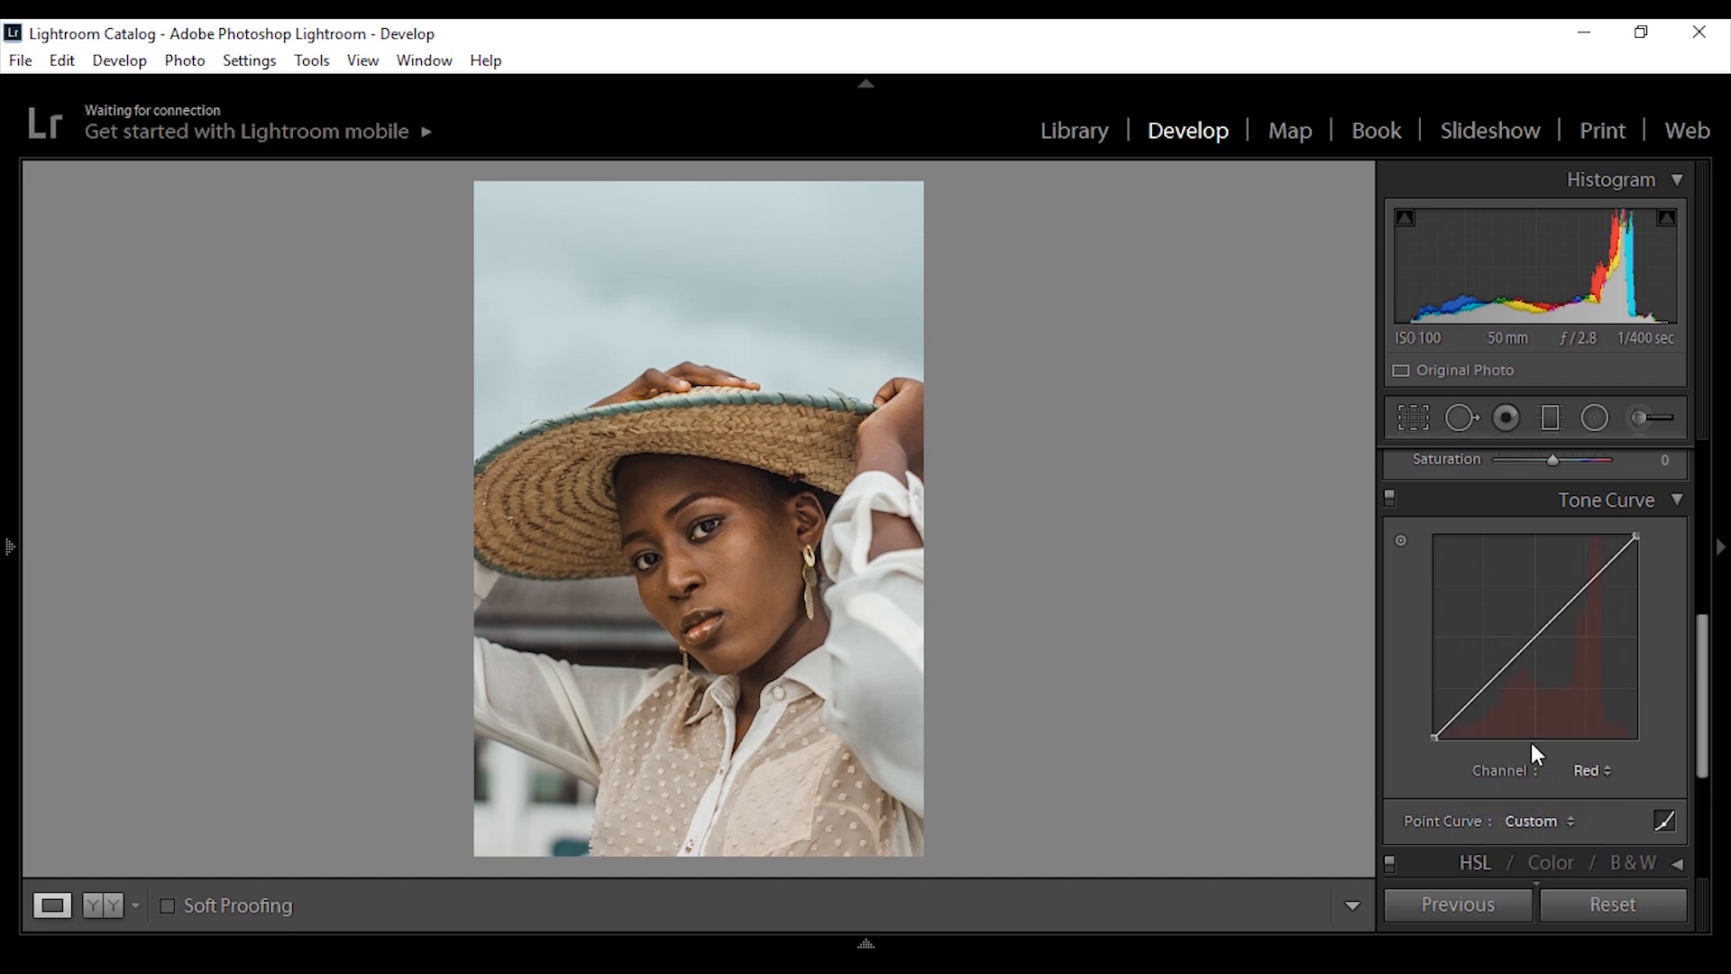
{"action": "left_click", "coordinate": [1593, 769]}
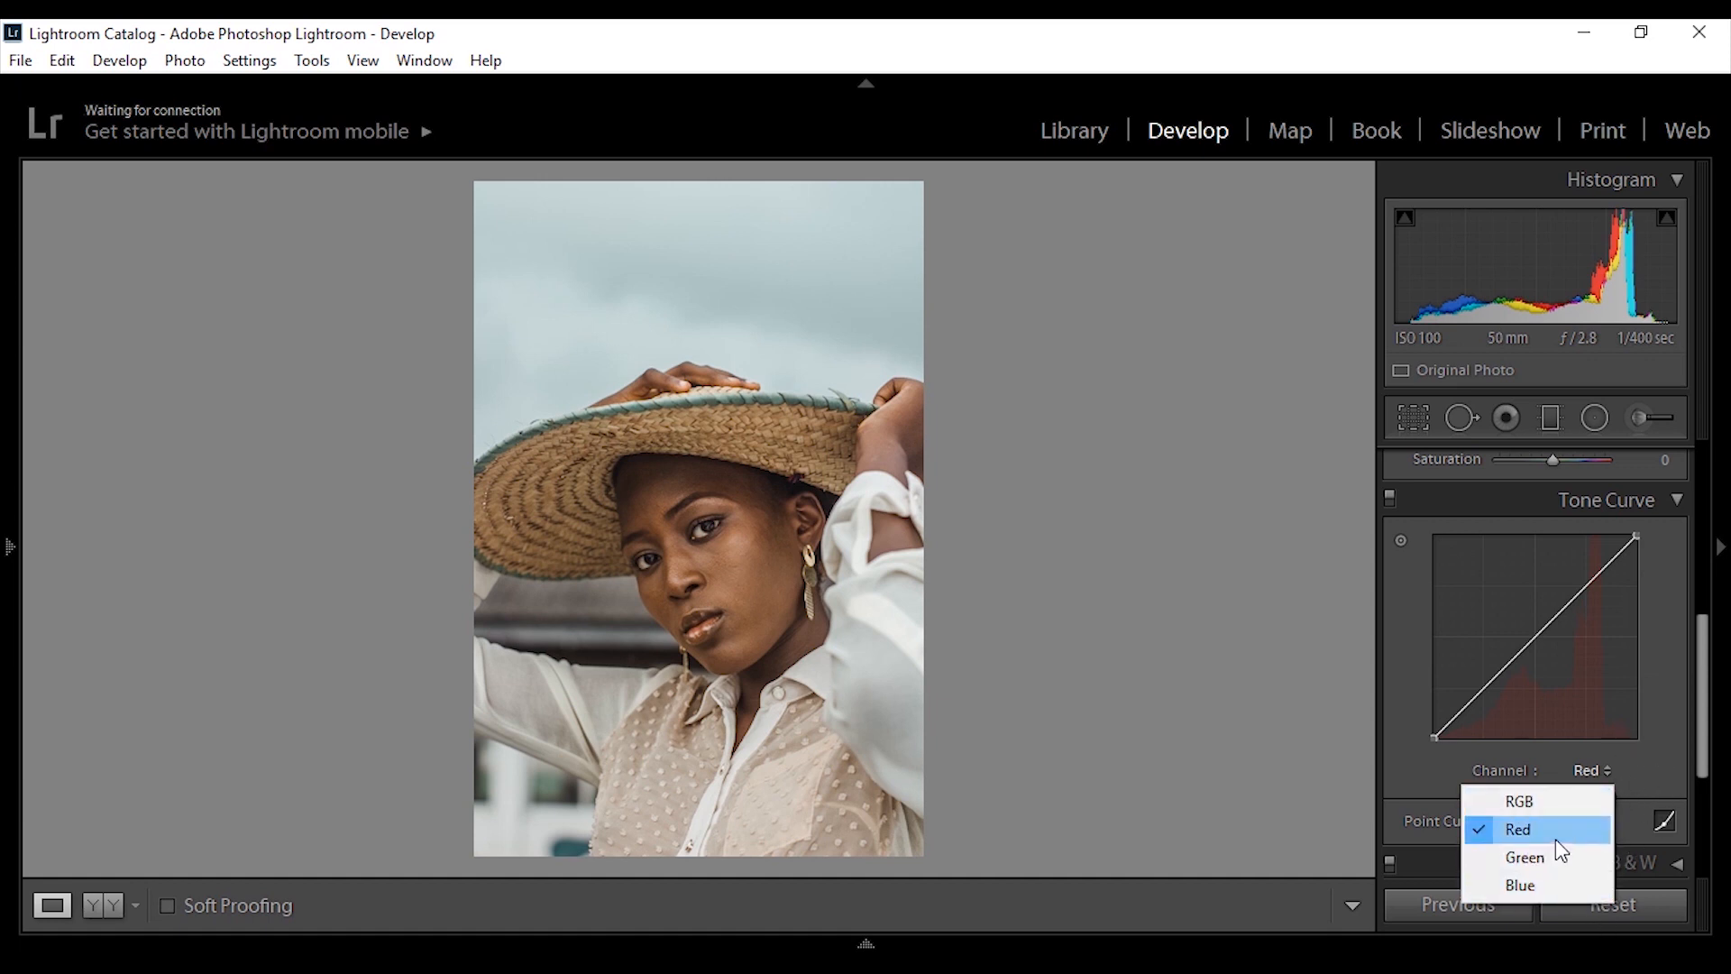
{"action": "left_click", "coordinate": [1655, 746]}
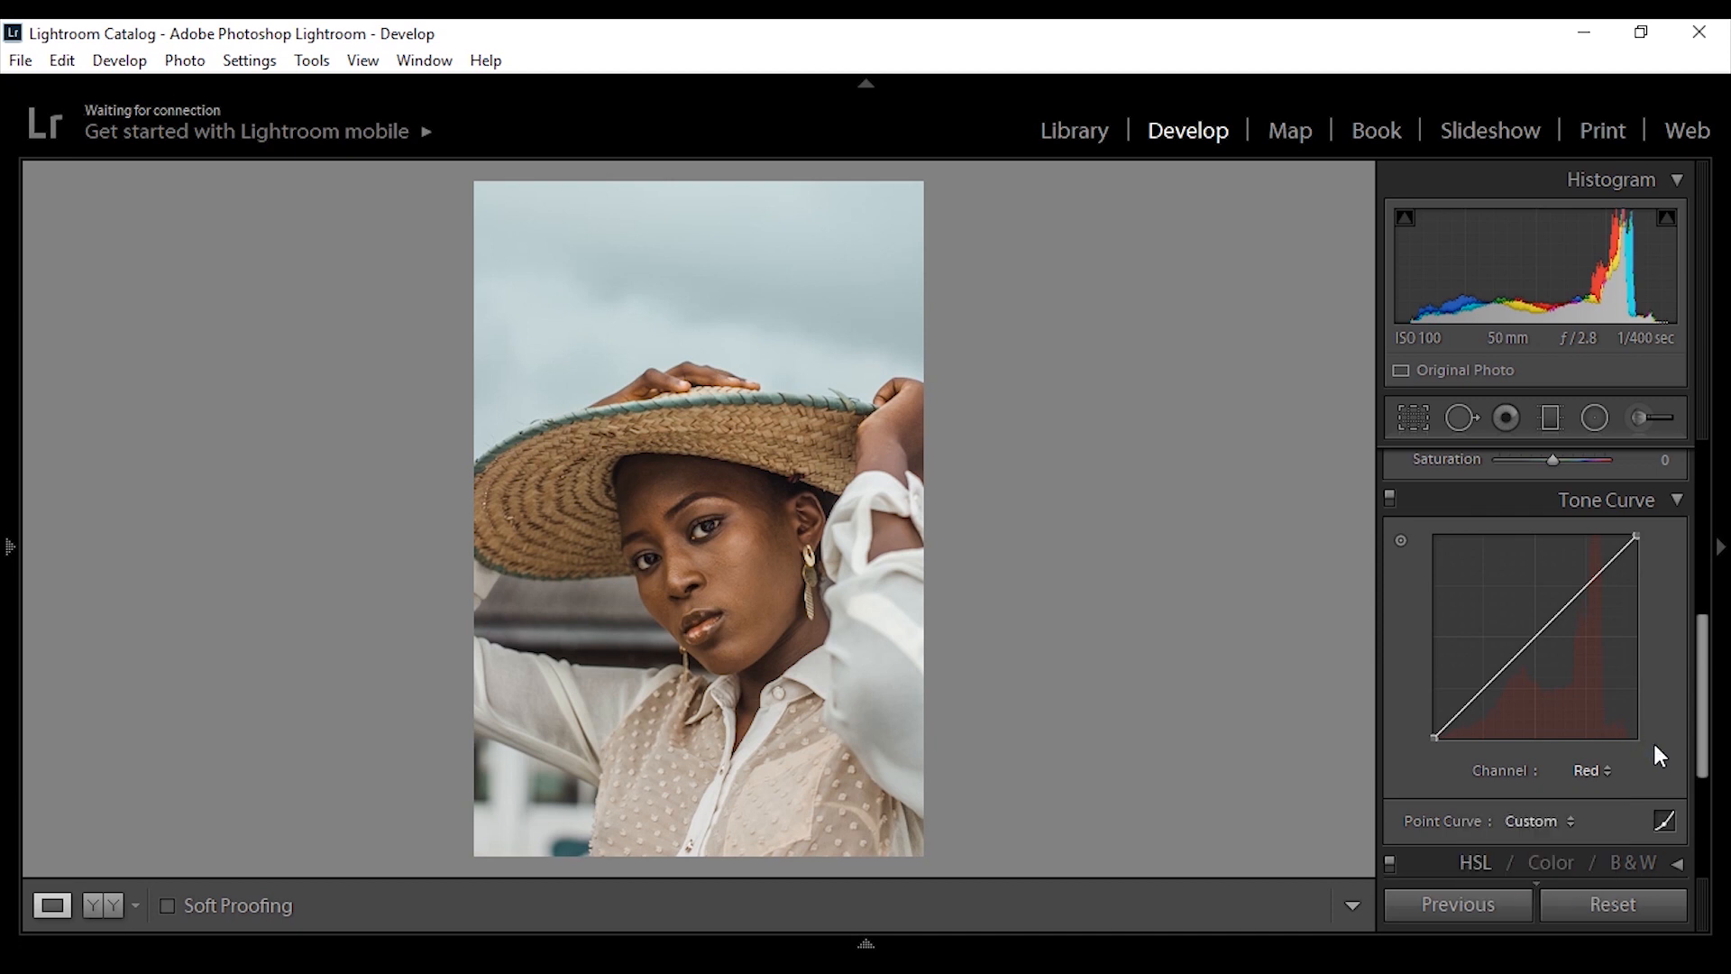
{"action": "left_click", "coordinate": [1589, 769]}
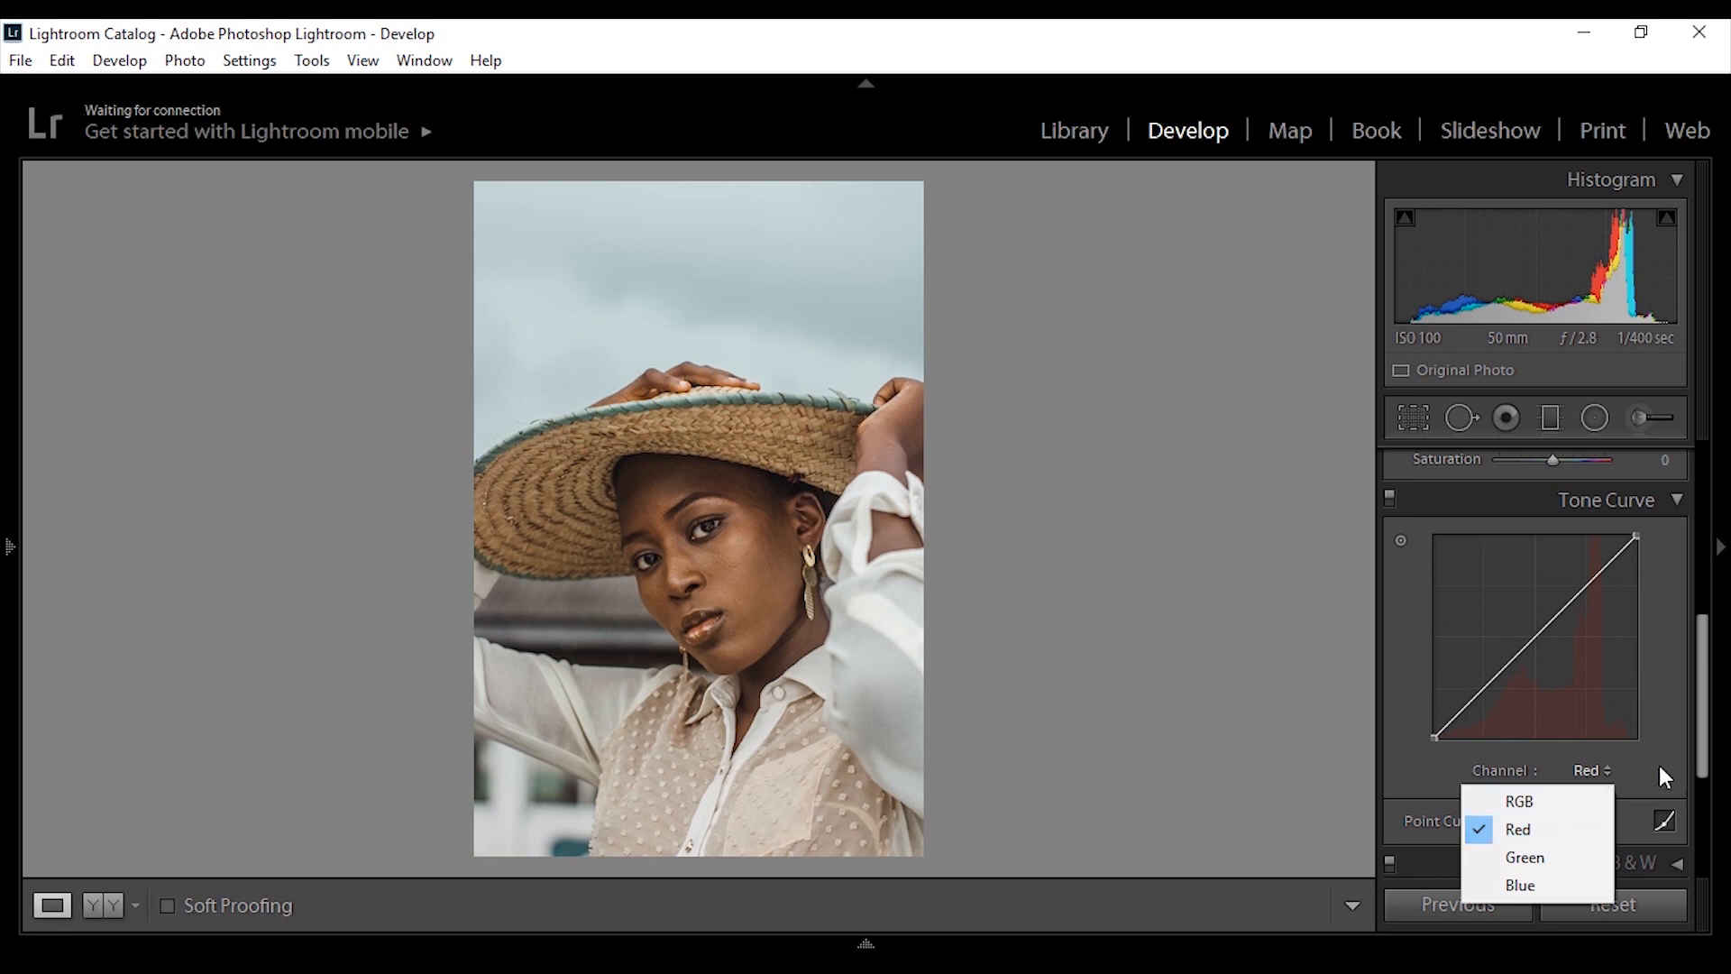
{"action": "left_click", "coordinate": [1541, 857]}
{"action": "left_click", "coordinate": [1587, 770]}
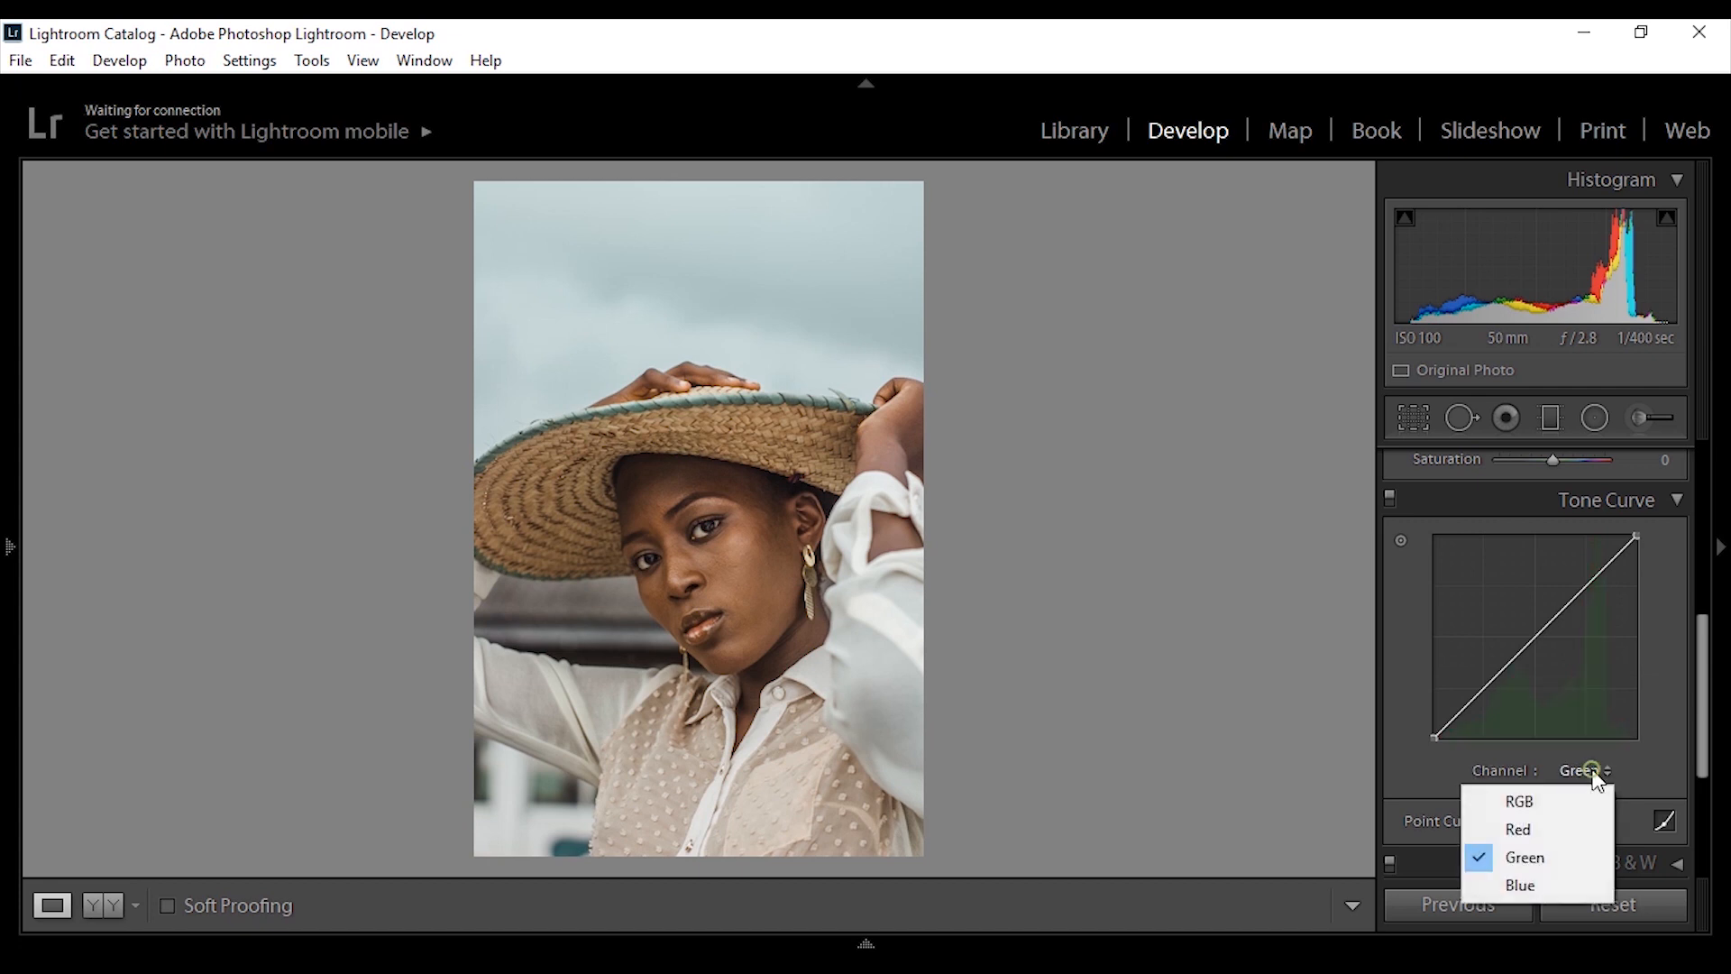
{"action": "left_click", "coordinate": [1553, 830]}
Add shadows, midtones and highlights control points to the Red channel curve and move the highlights point slightly below the diagonal.
{"action": "left_click", "coordinate": [1488, 684]}
{"action": "left_click", "coordinate": [1533, 639]}
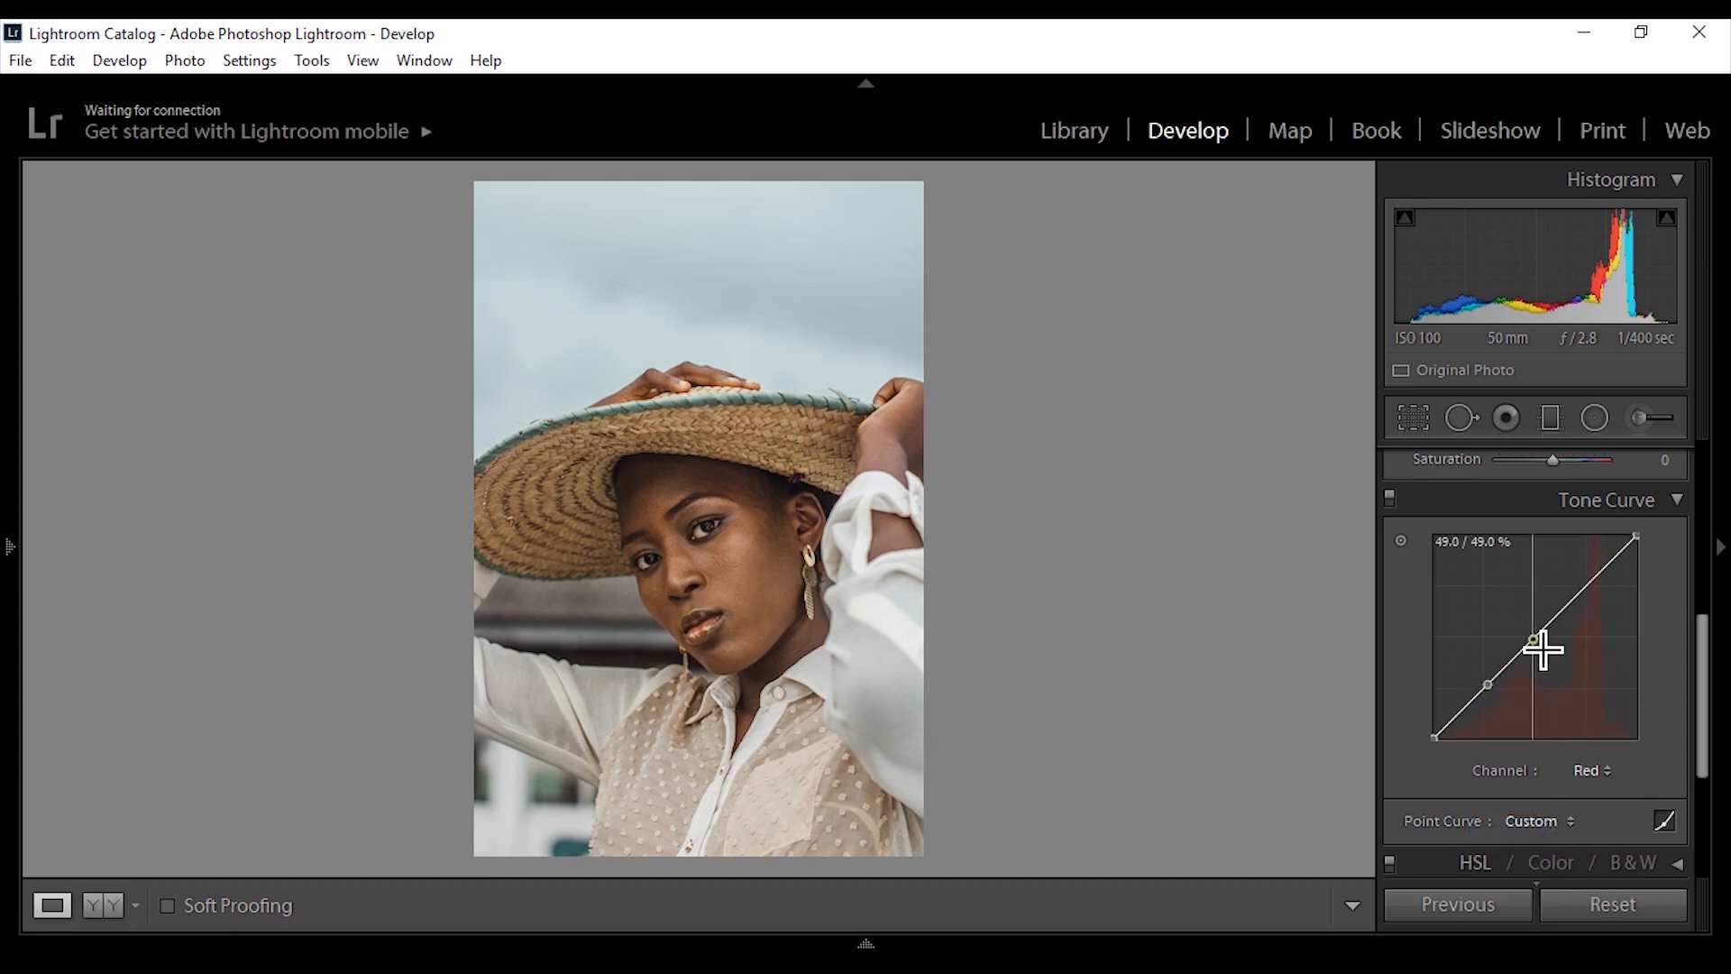
{"action": "left_click", "coordinate": [1584, 591]}
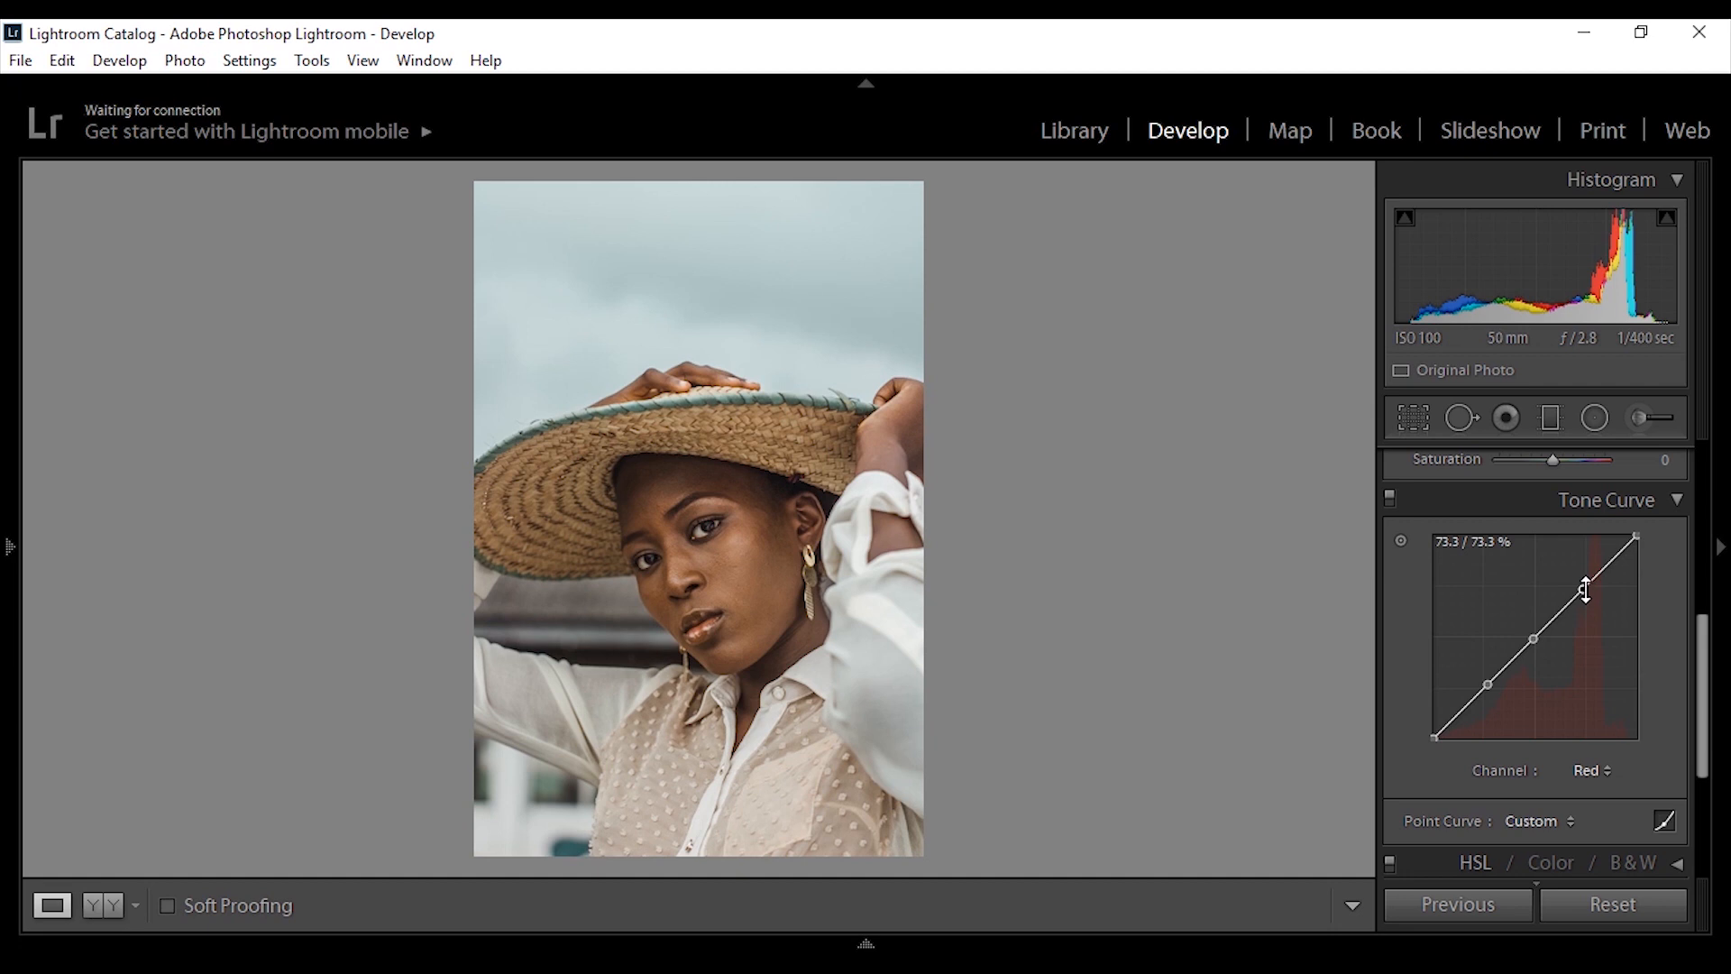
{"action": "left_click_drag", "start_coordinate": [1586, 590], "coordinate": [1590, 586]}
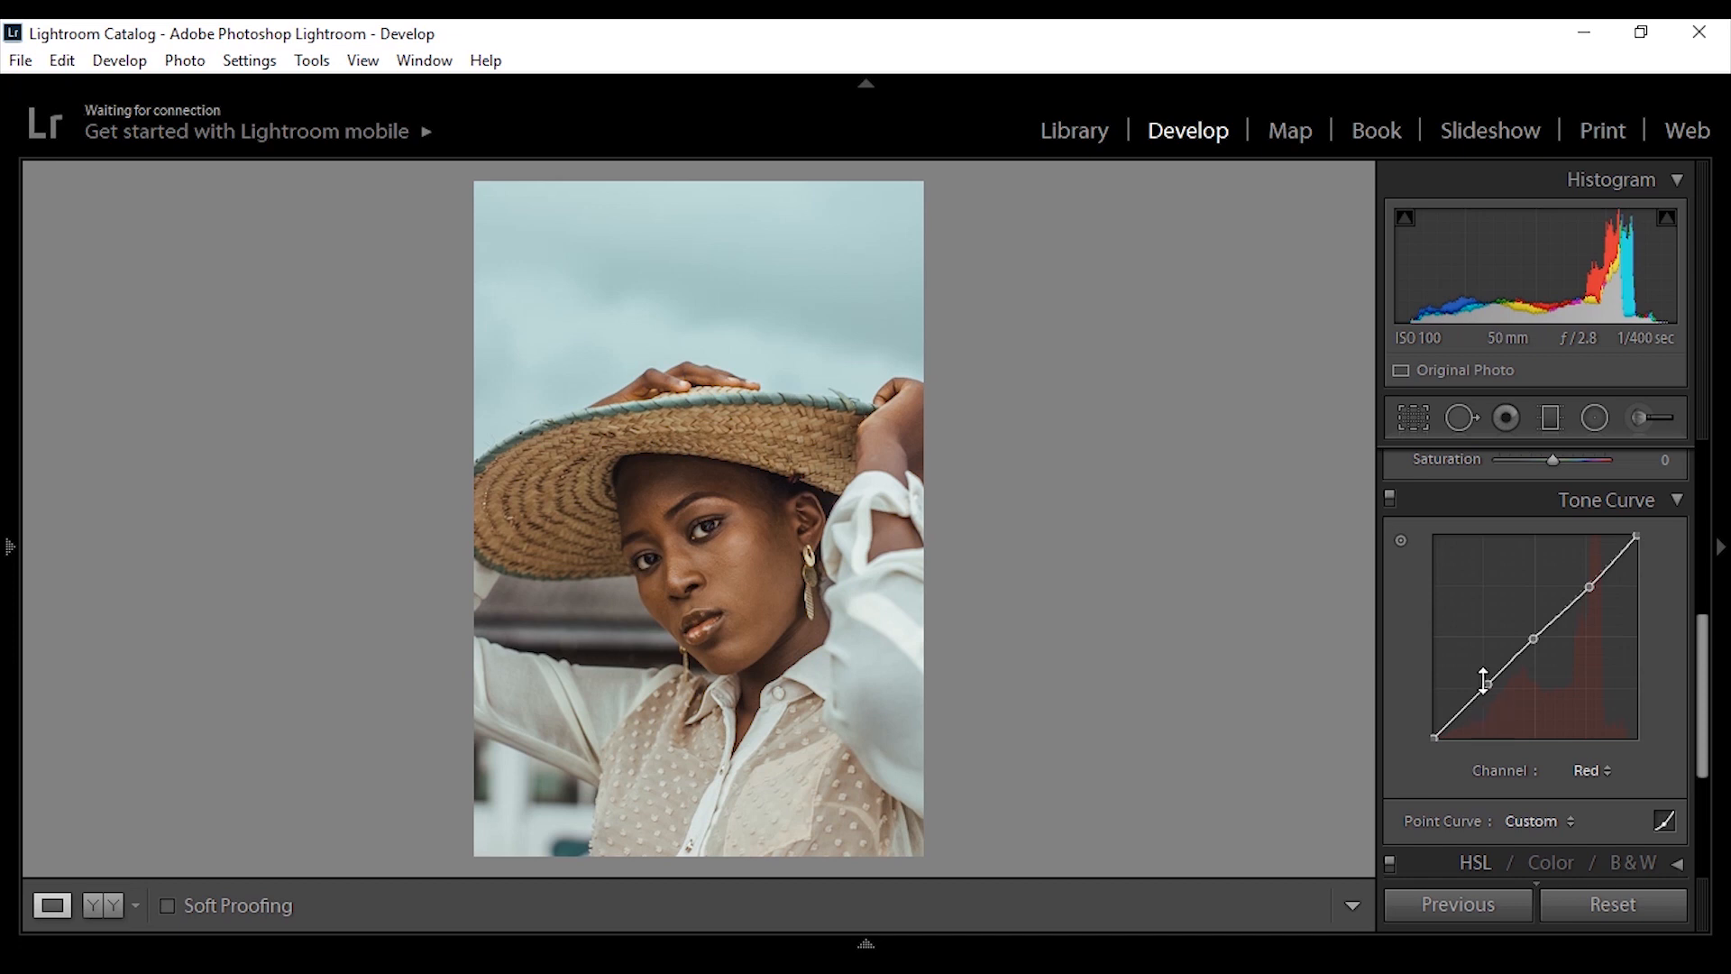
Turn the Tone Curve adjustments off and on to compare the portrait with and without the Red channel edit.
{"action": "left_click", "coordinate": [1389, 496]}
{"action": "left_click", "coordinate": [1389, 496]}
{"action": "left_click", "coordinate": [1391, 497]}
{"action": "left_click", "coordinate": [1390, 496]}
Switch to the Blue channel and add three control points to its curve at the shadows, midtones and highlights.
{"action": "left_click", "coordinate": [1587, 770]}
{"action": "left_click", "coordinate": [1540, 884]}
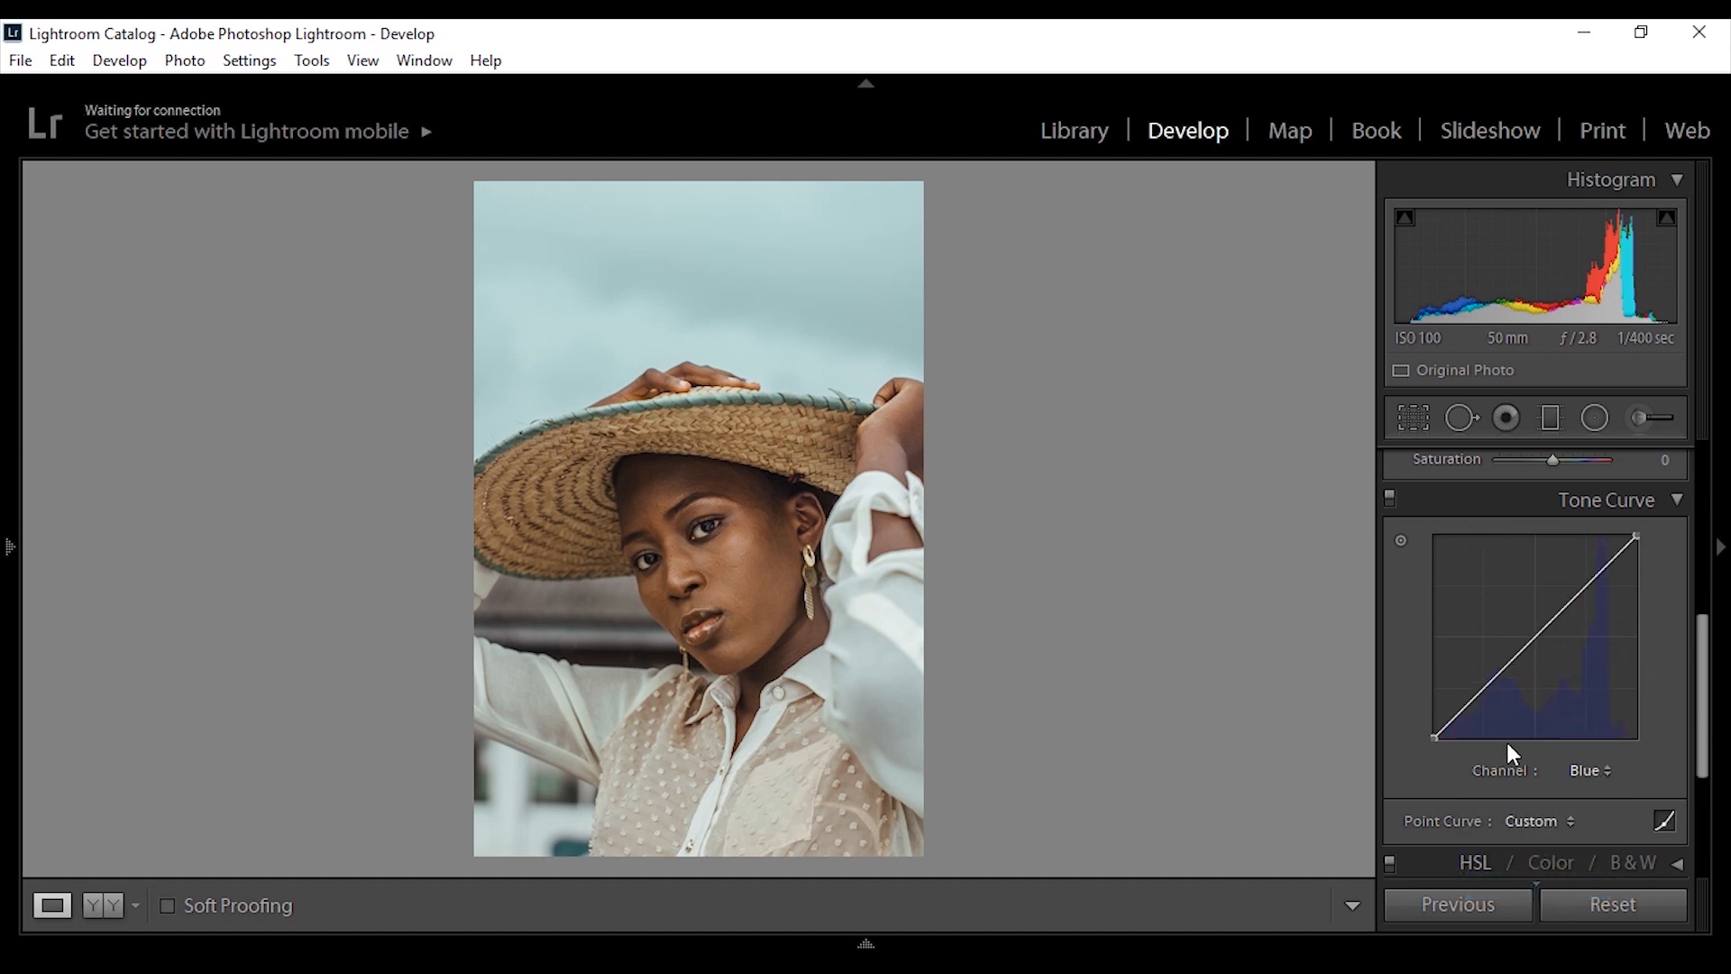
{"action": "left_click", "coordinate": [1488, 688]}
{"action": "left_click", "coordinate": [1535, 641]}
{"action": "left_click", "coordinate": [1589, 586]}
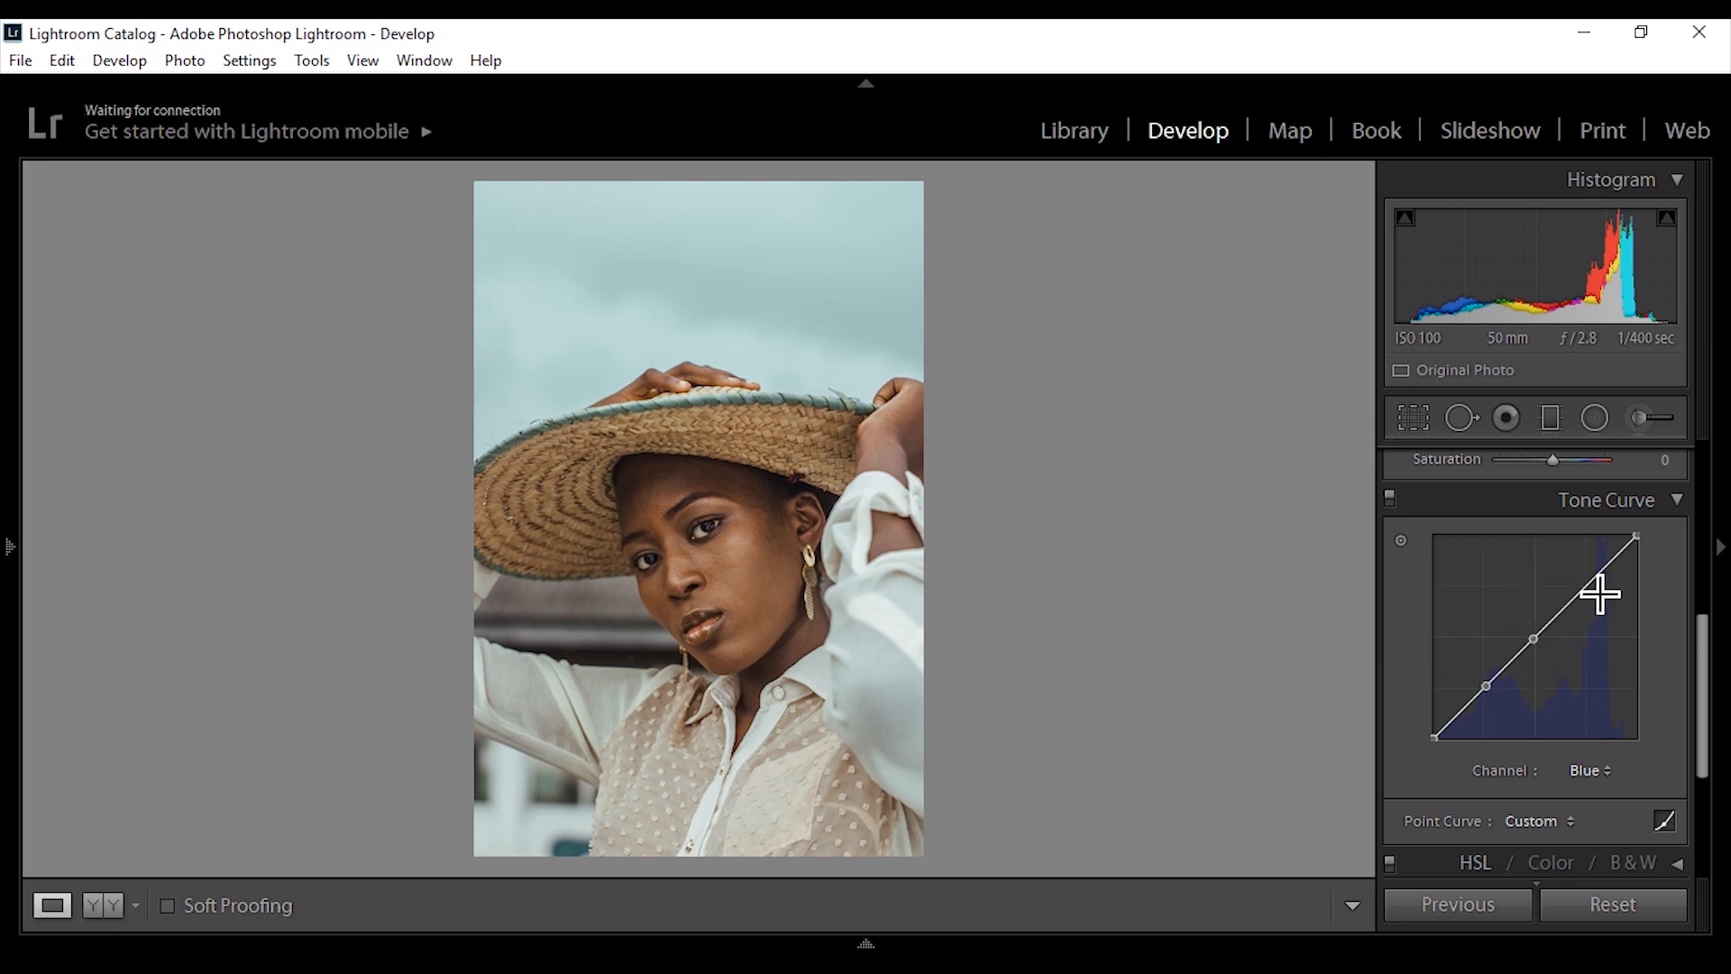
{"action": "left_click", "coordinate": [1600, 762]}
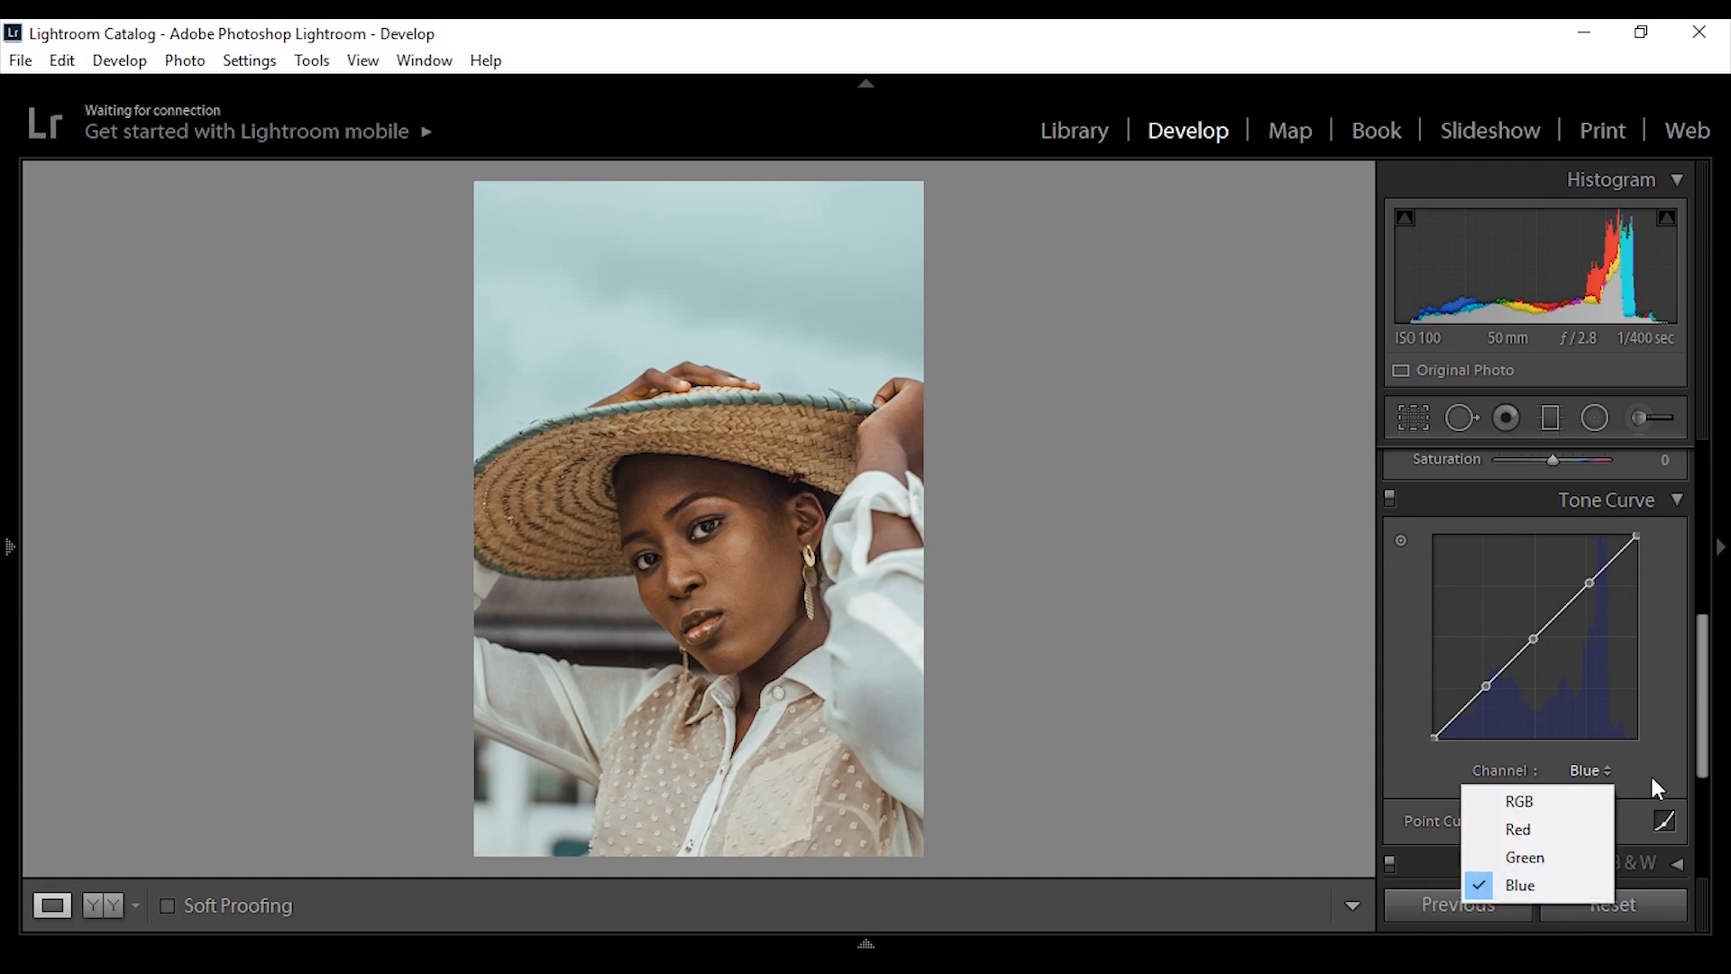
{"action": "left_click", "coordinate": [1657, 732]}
Fine-tune the Blue curve by lowering the shadows slightly, nudging the midtones and highlights points, and shifting the white point slightly inward.
{"action": "left_click_drag", "start_coordinate": [1486, 685], "coordinate": [1484, 690]}
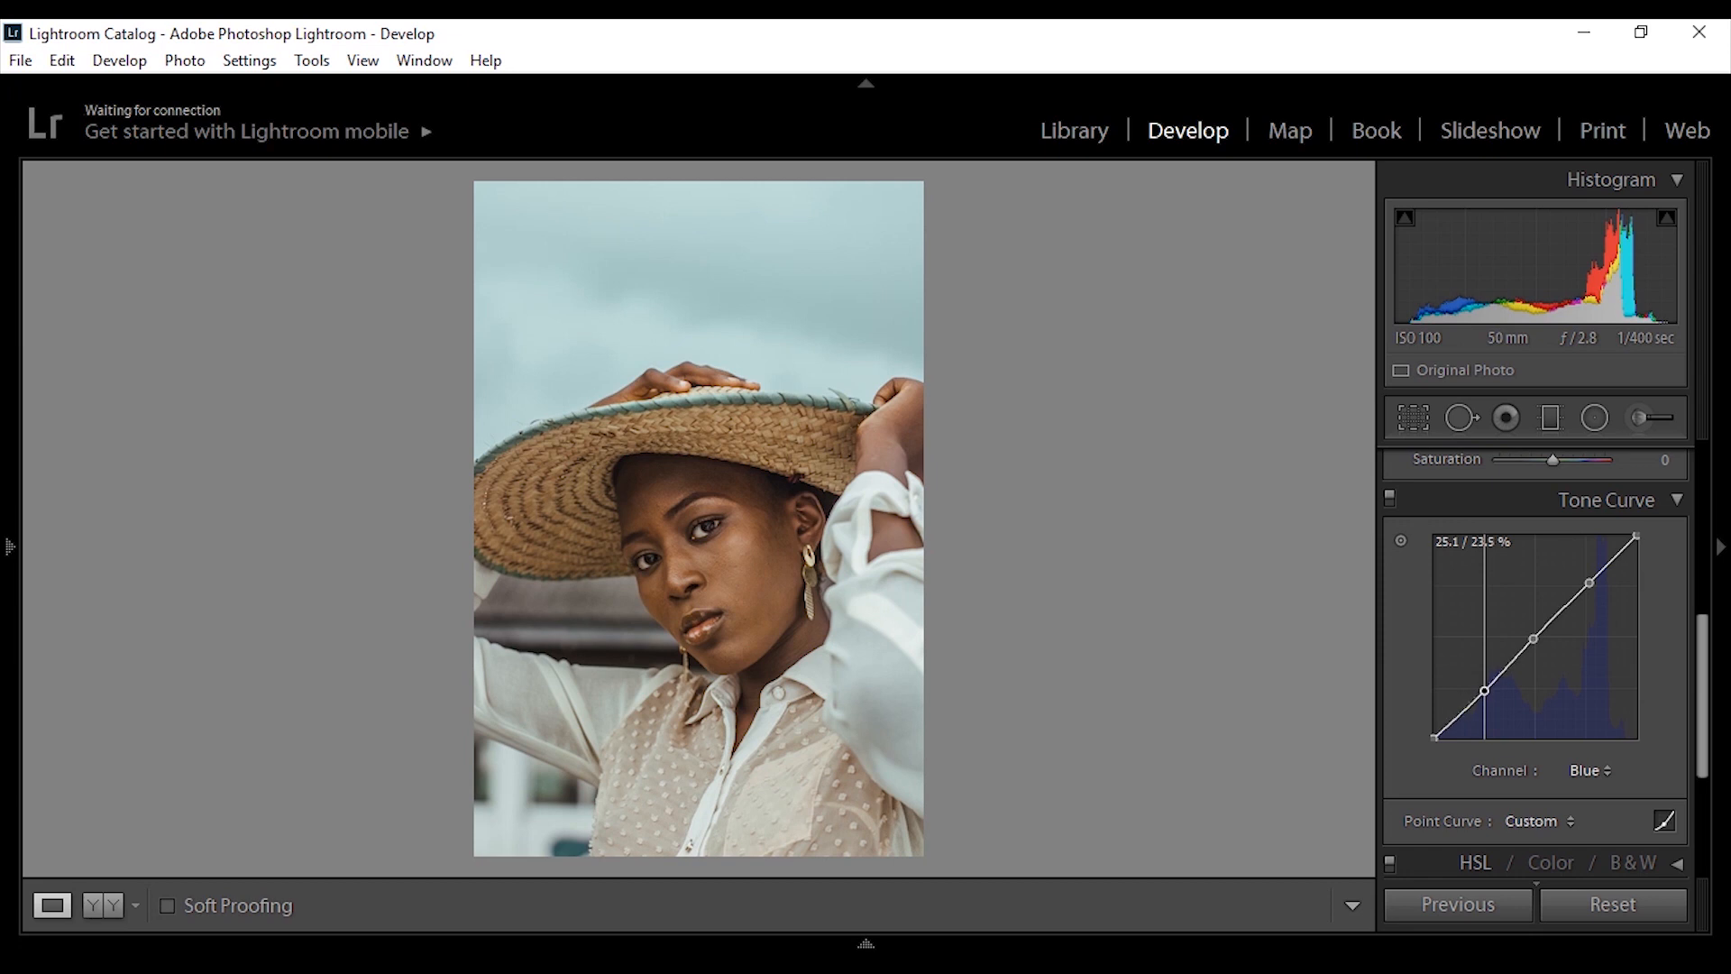
{"action": "left_click_drag", "start_coordinate": [1484, 690], "coordinate": [1484, 688]}
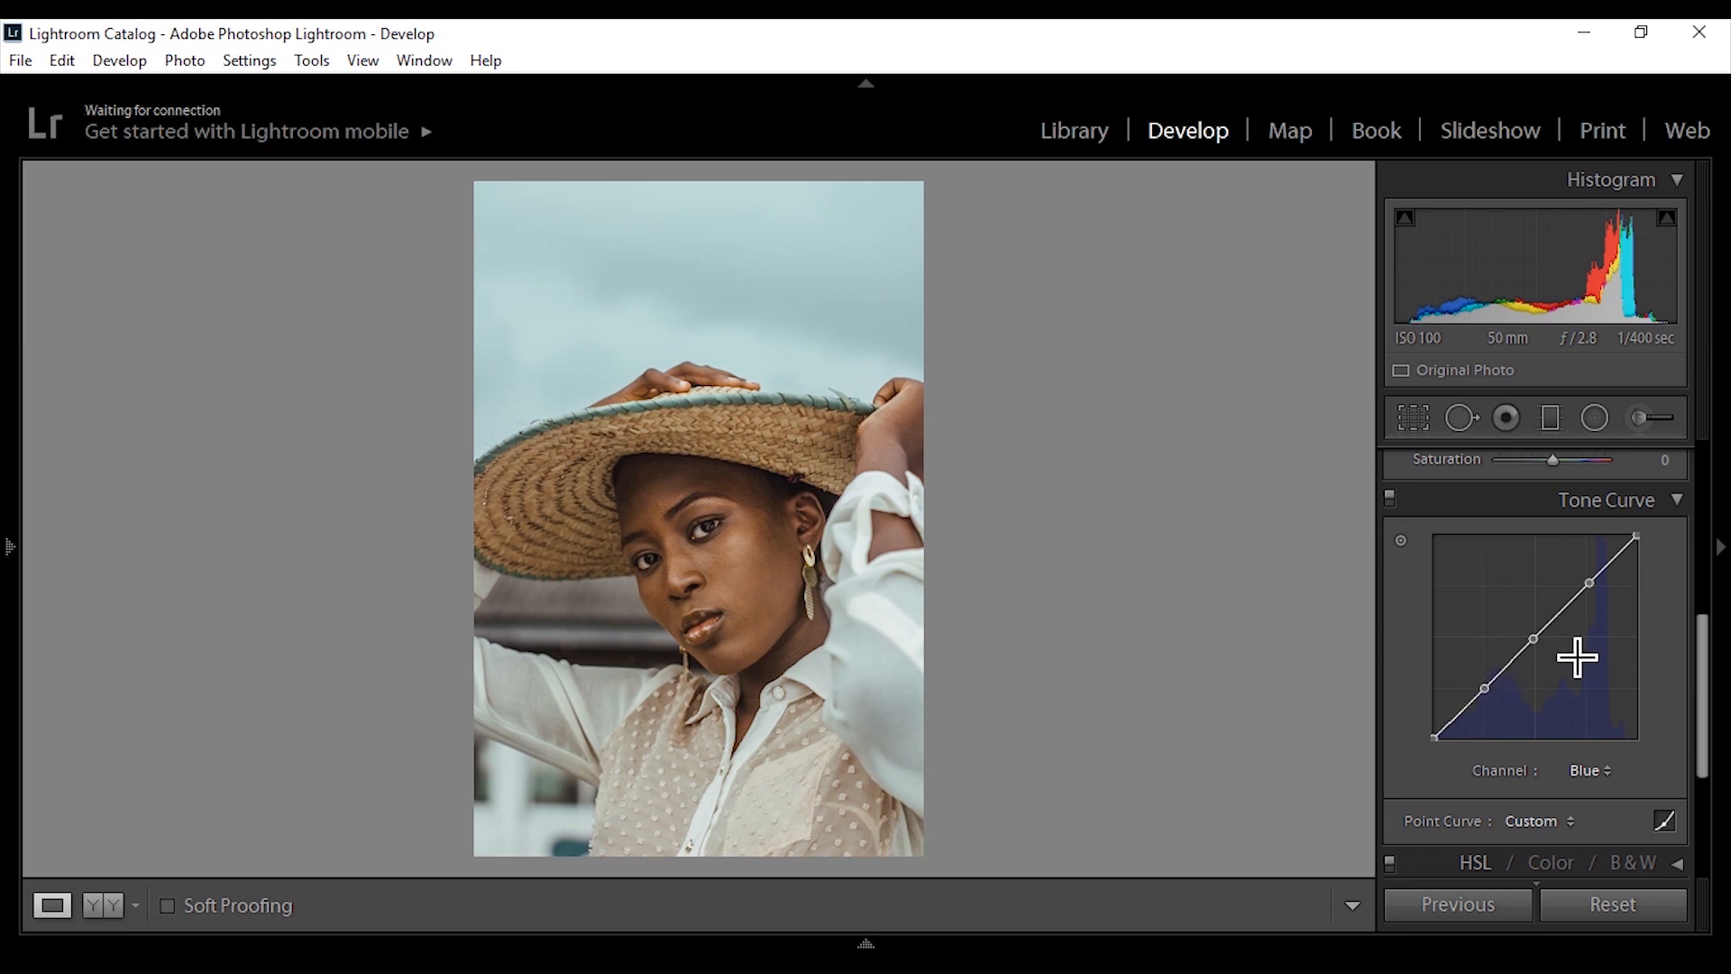
{"action": "left_click_drag", "start_coordinate": [1532, 639], "coordinate": [1536, 638]}
{"action": "left_click_drag", "start_coordinate": [1588, 582], "coordinate": [1588, 581]}
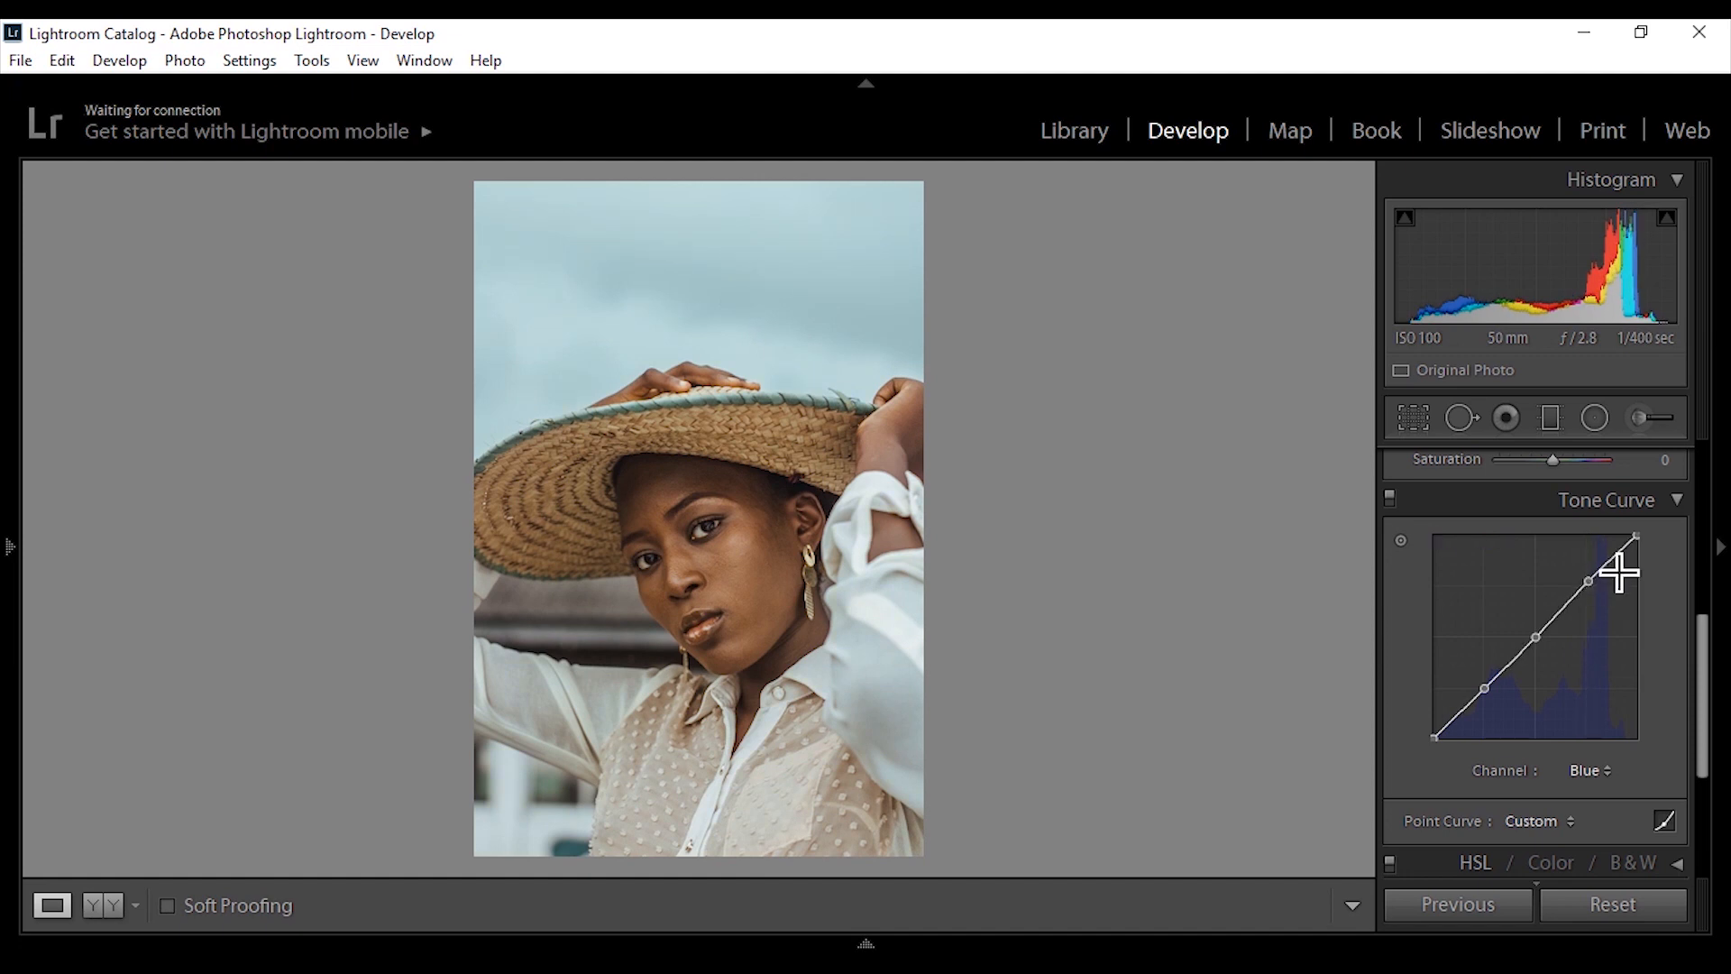
{"action": "left_click", "coordinate": [1639, 536]}
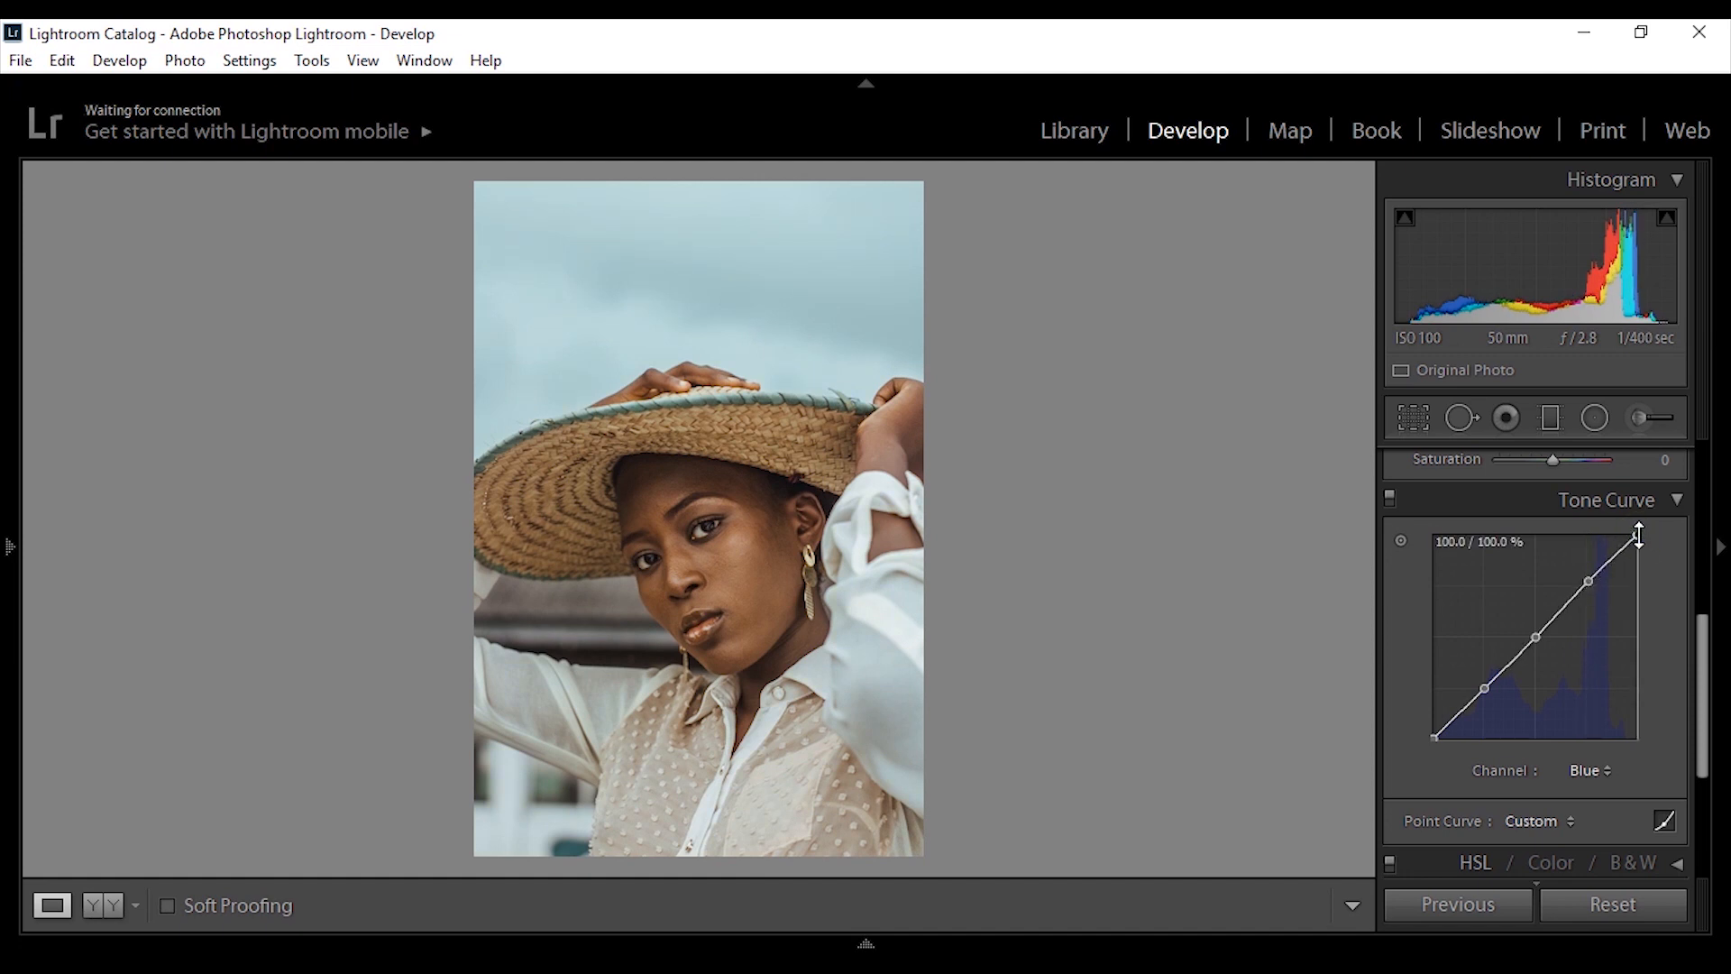
{"action": "left_click_drag", "start_coordinate": [1637, 536], "coordinate": [1634, 536]}
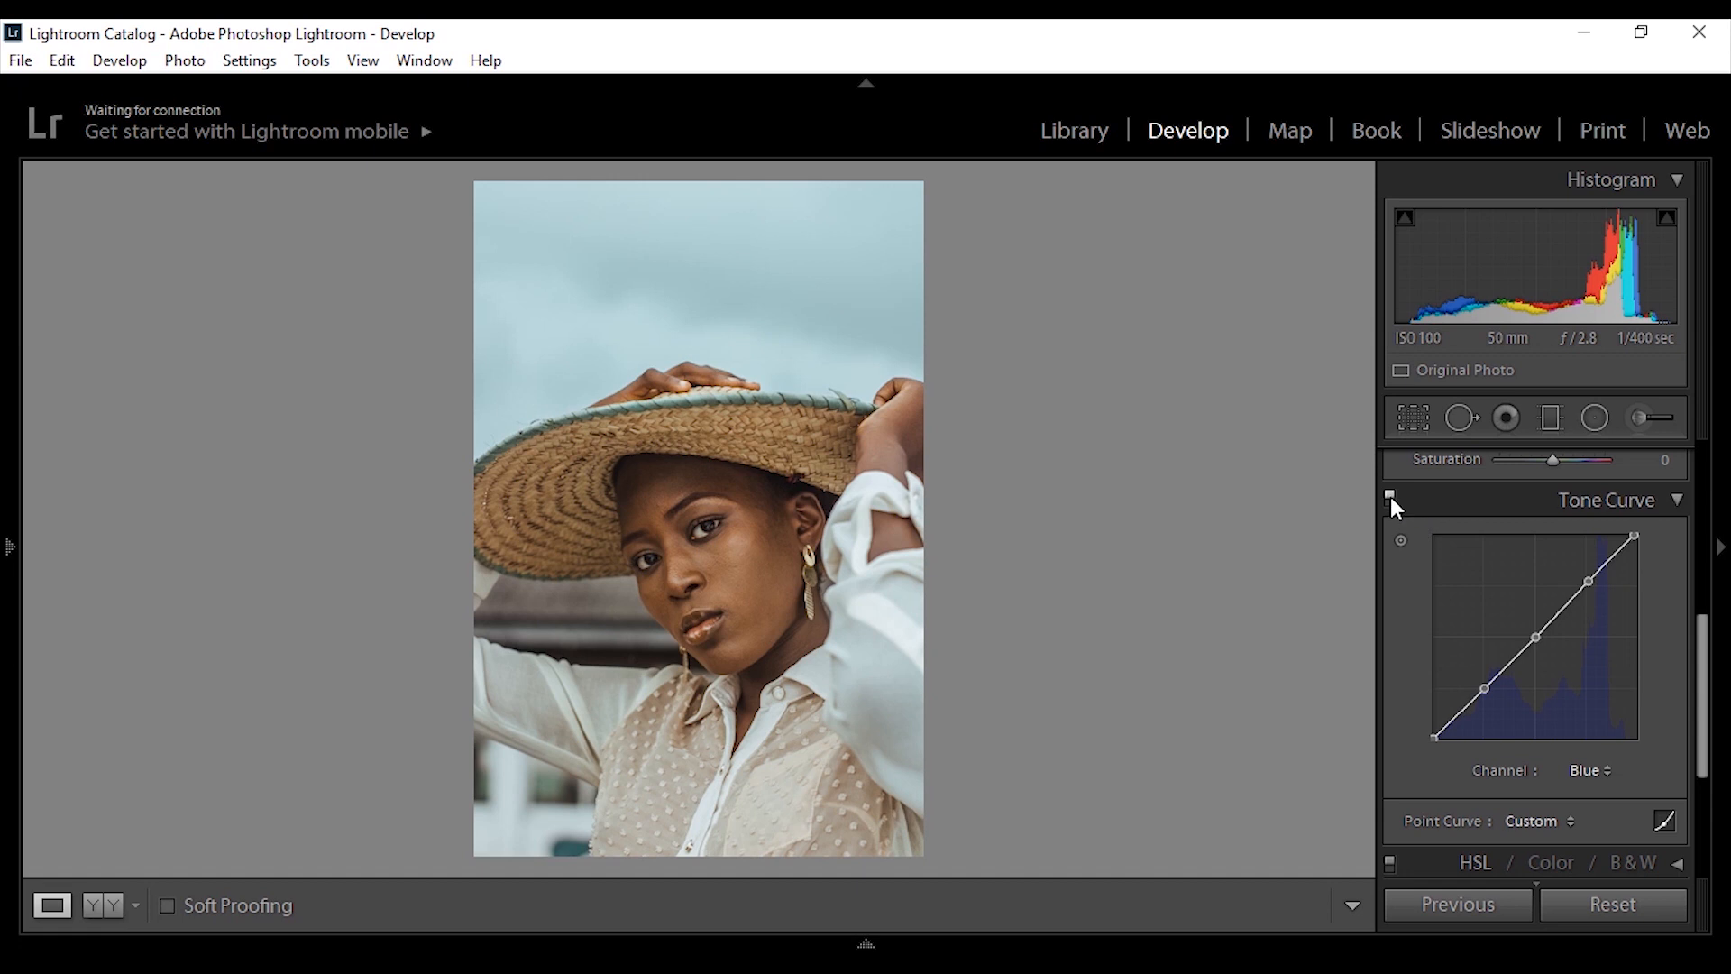
Return to the RGB channel and turn the Tone Curve adjustments off and on to compare the portrait before and after.
{"action": "left_click", "coordinate": [1599, 761]}
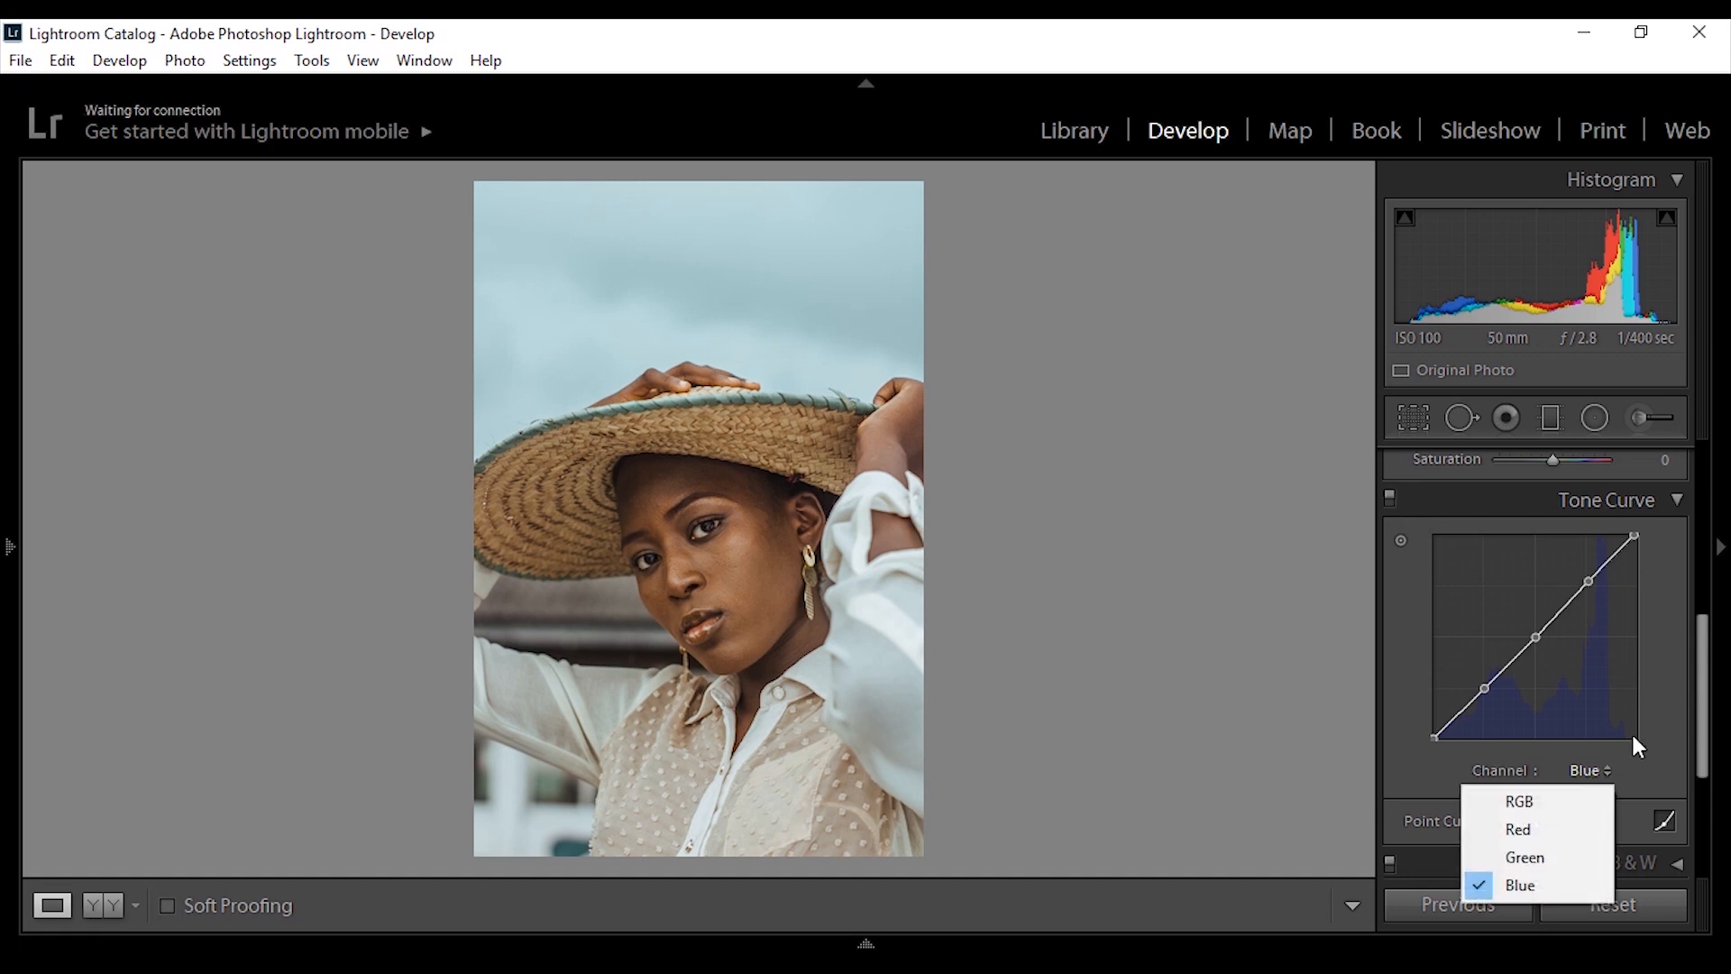
{"action": "left_click", "coordinate": [1547, 801]}
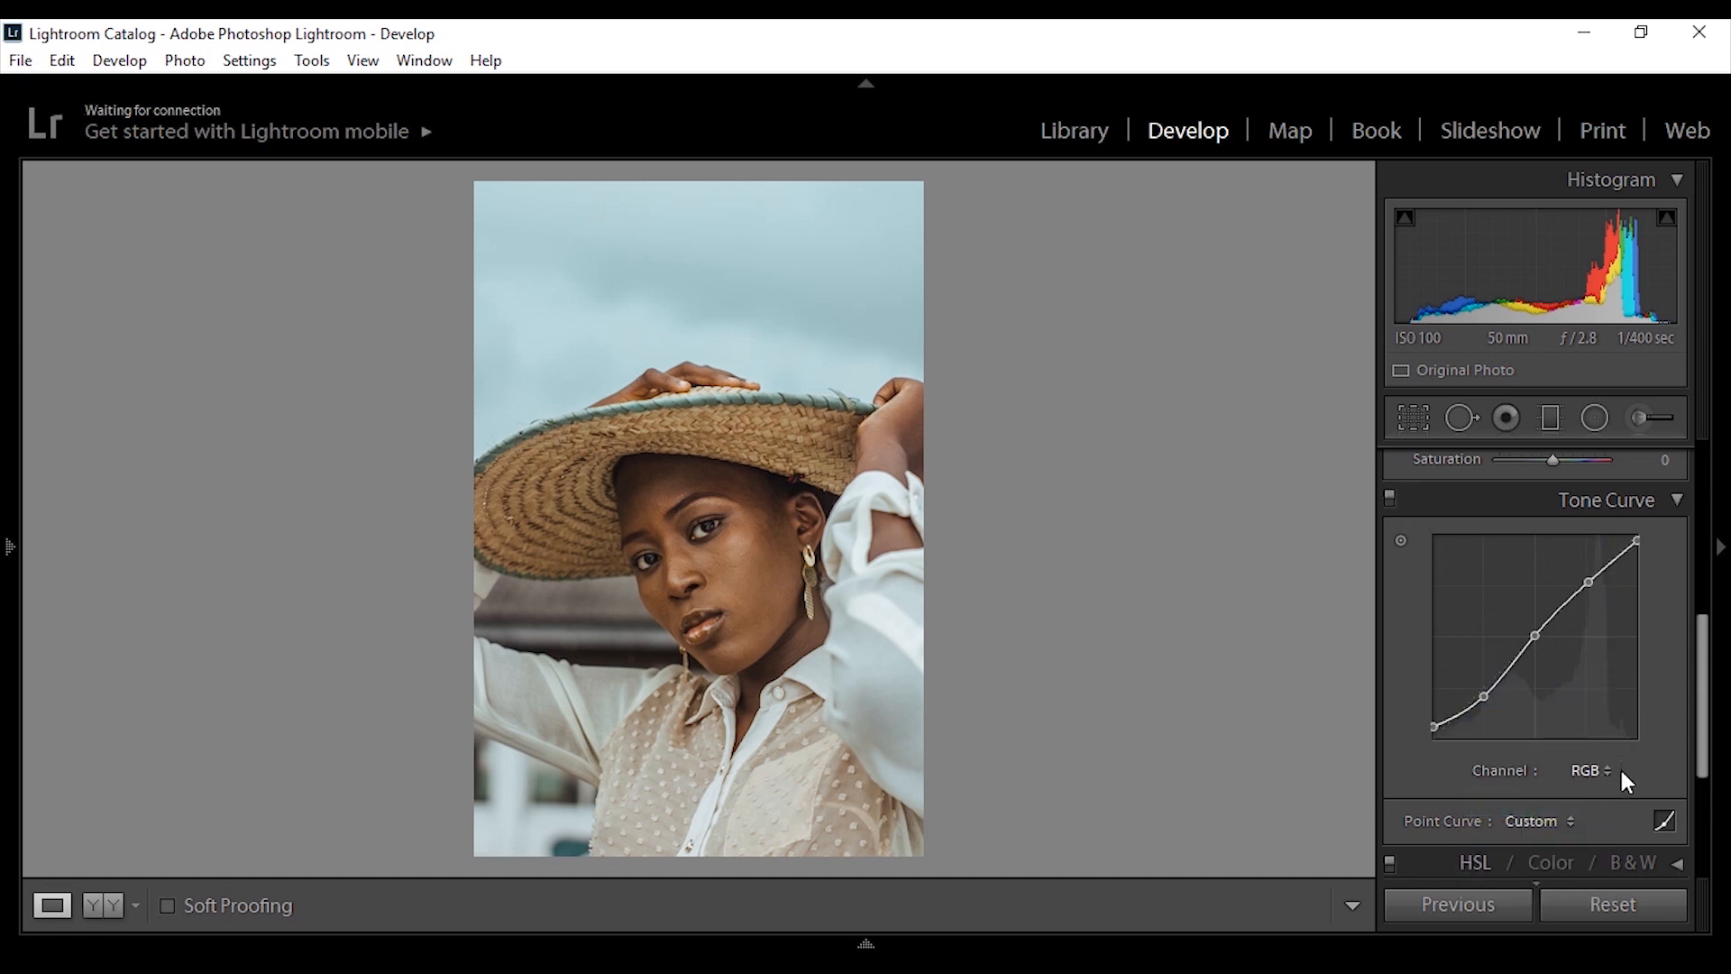
{"action": "left_click", "coordinate": [1391, 498]}
{"action": "left_click", "coordinate": [1391, 497]}
{"action": "left_click", "coordinate": [1391, 498]}
{"action": "left_click", "coordinate": [1392, 498]}
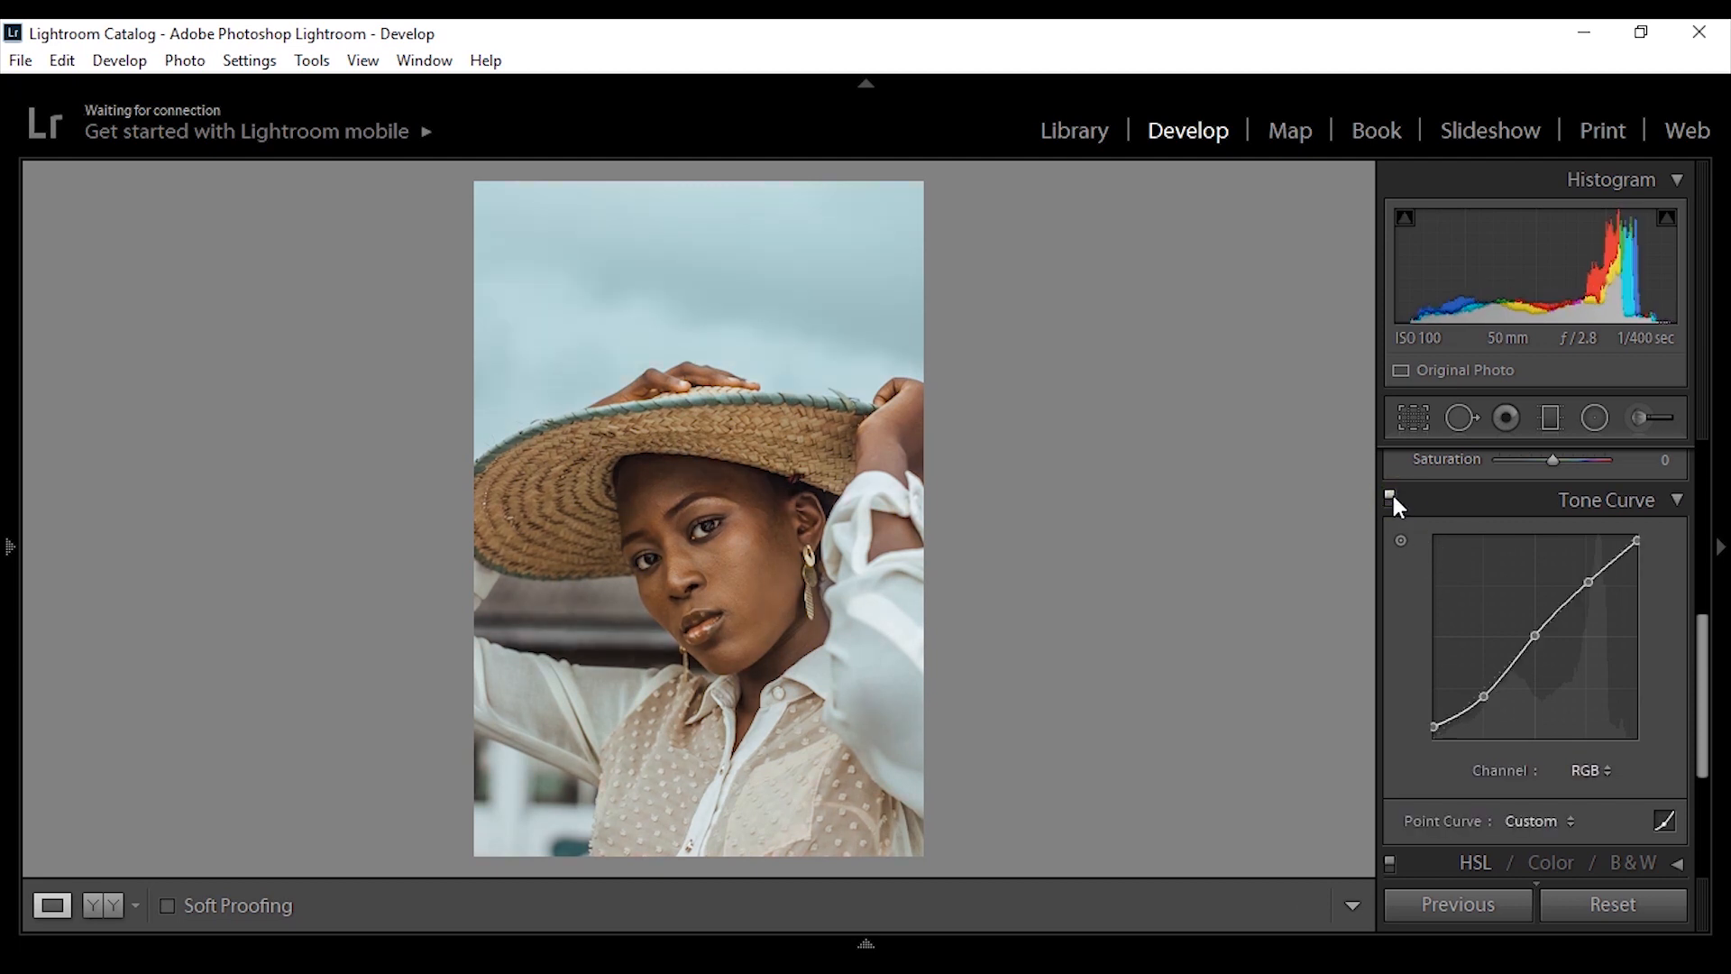